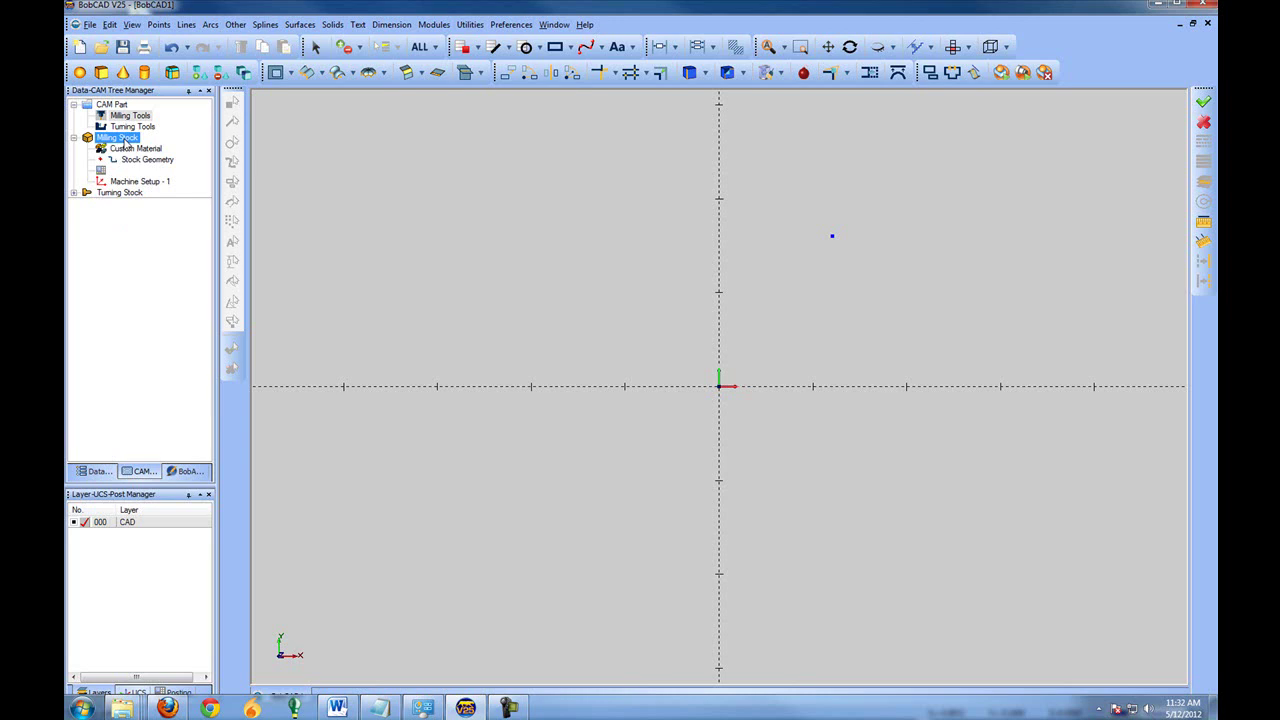
- Define a rectangular milling stock using the bounding box taken automatically from the workspace
{"action": "right_click", "coordinate": [128, 140]}
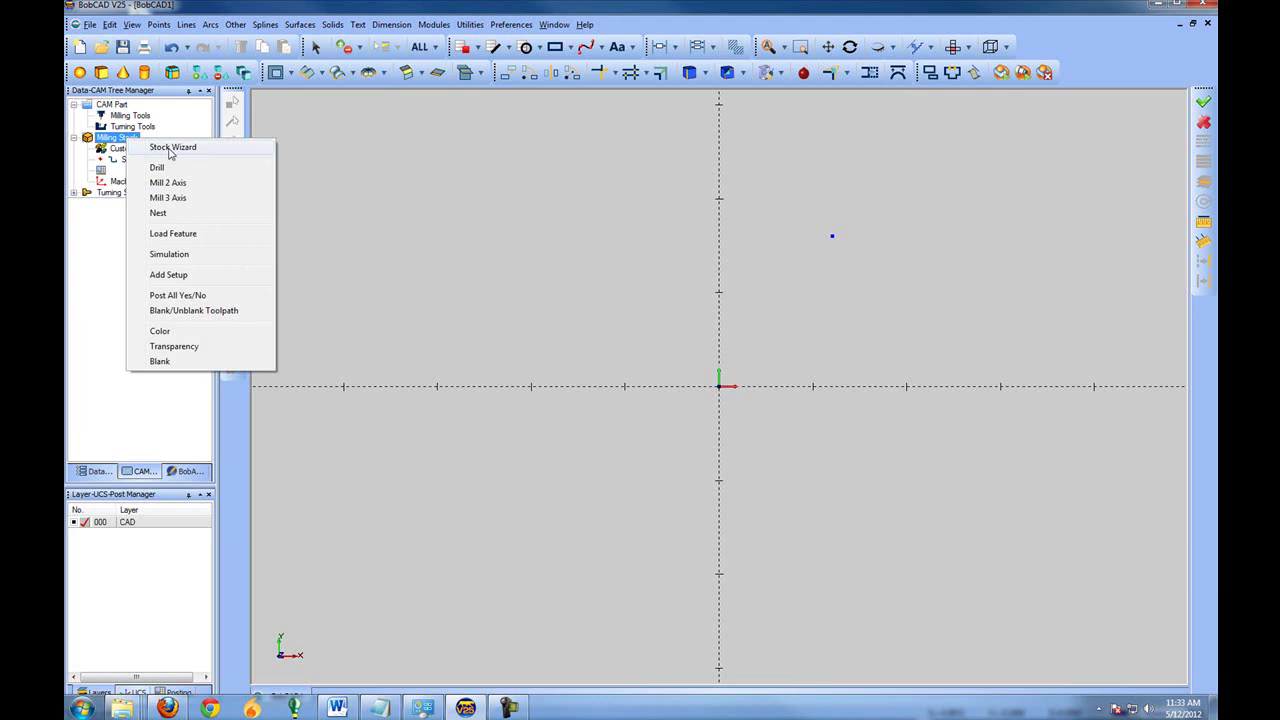
{"action": "left_click", "coordinate": [170, 150]}
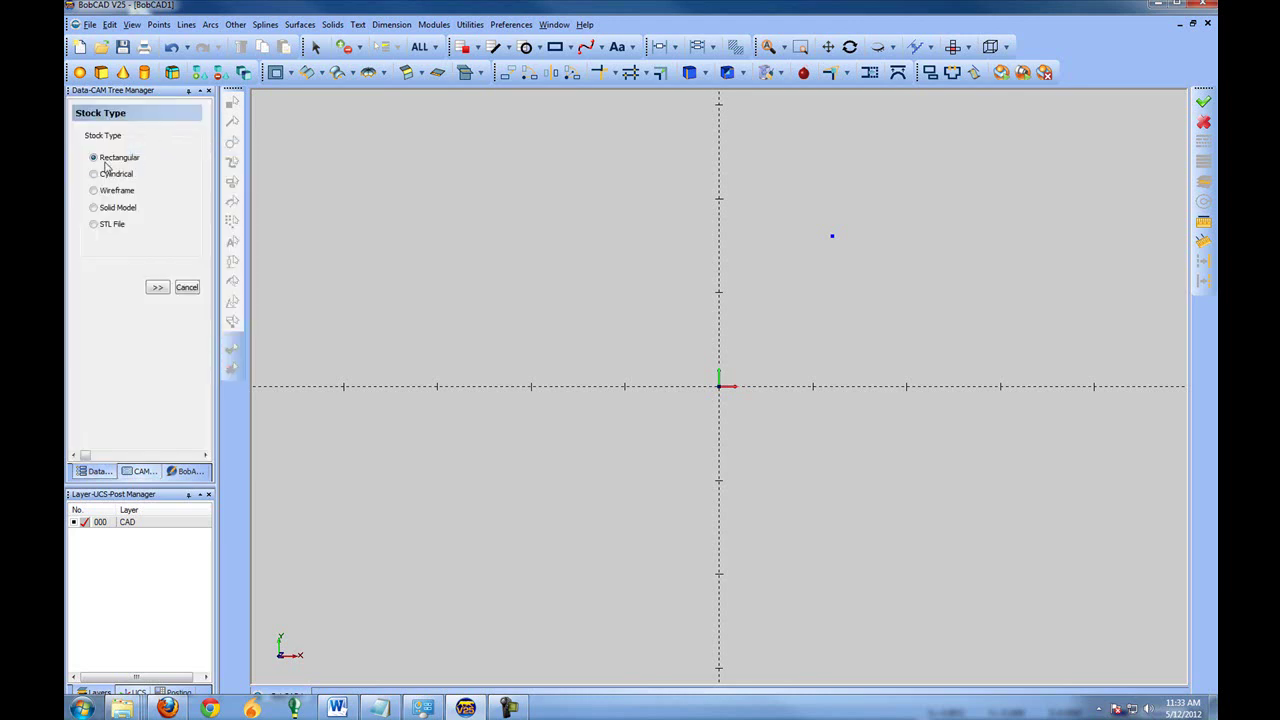
{"action": "left_click", "coordinate": [156, 288]}
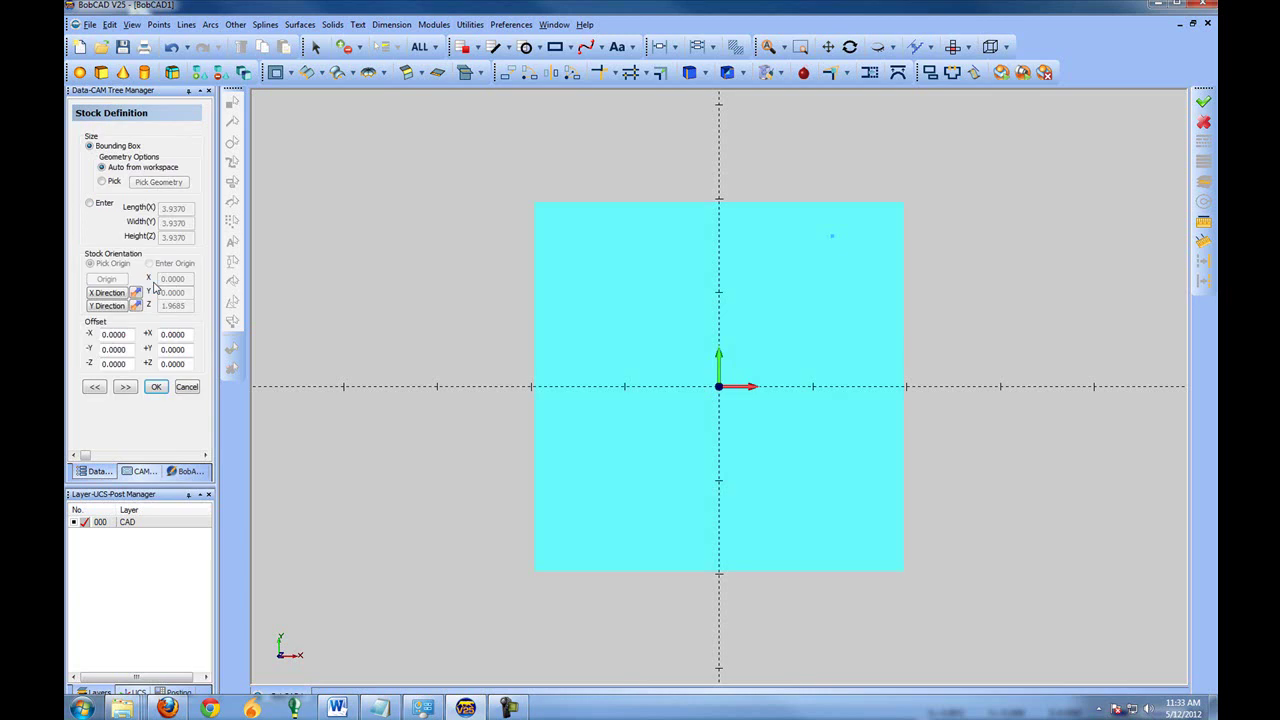
{"action": "left_click", "coordinate": [156, 387]}
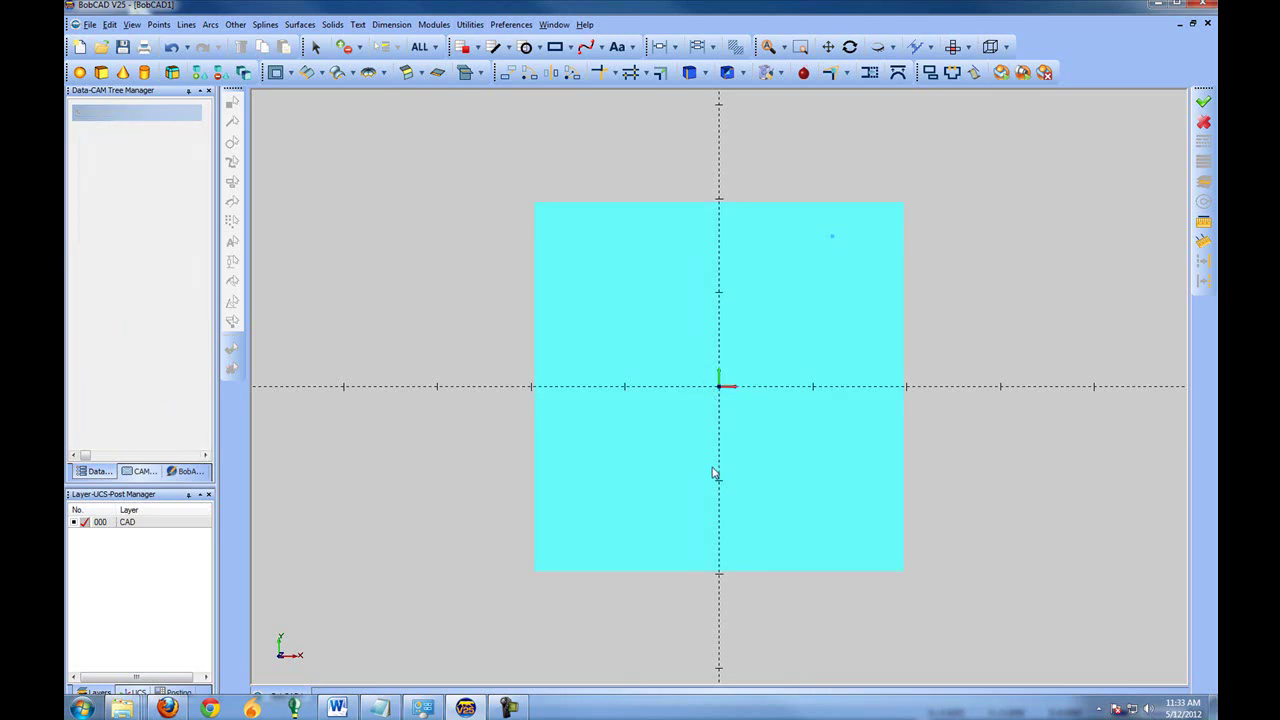
- Blank the milling stock so it is hidden in the graphics area
{"action": "left_click", "coordinate": [142, 472]}
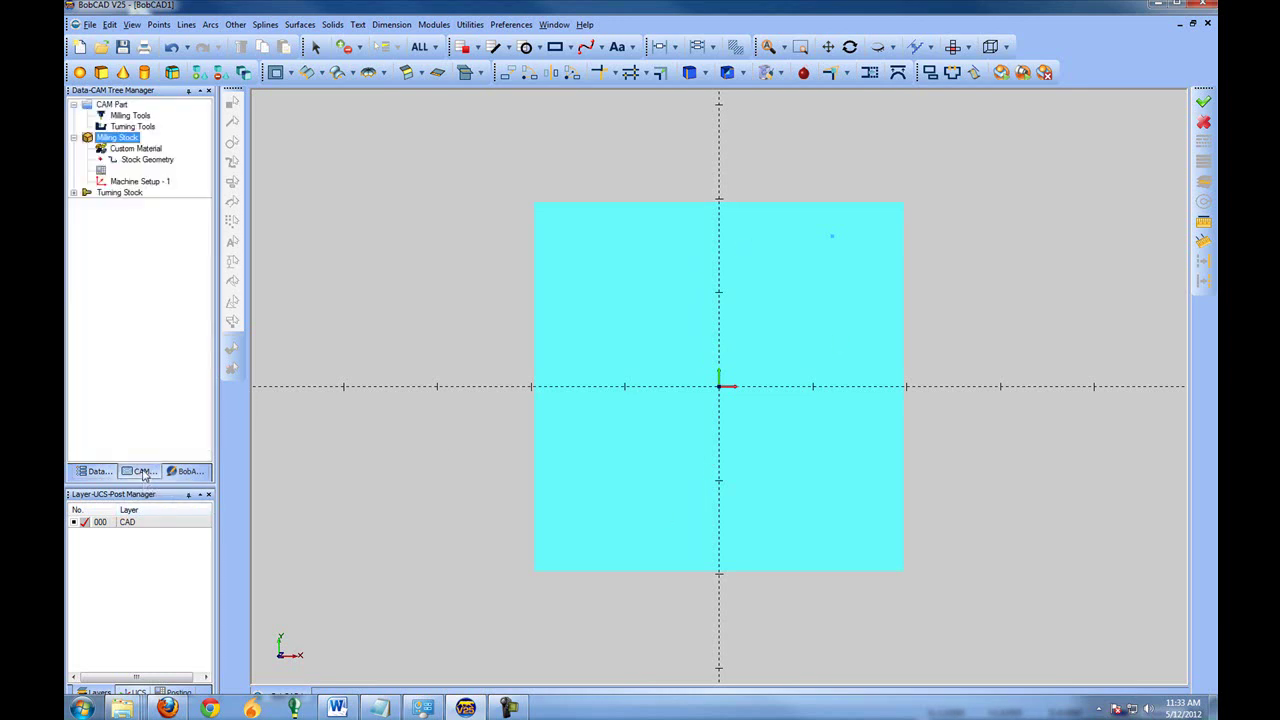
{"action": "right_click", "coordinate": [120, 140]}
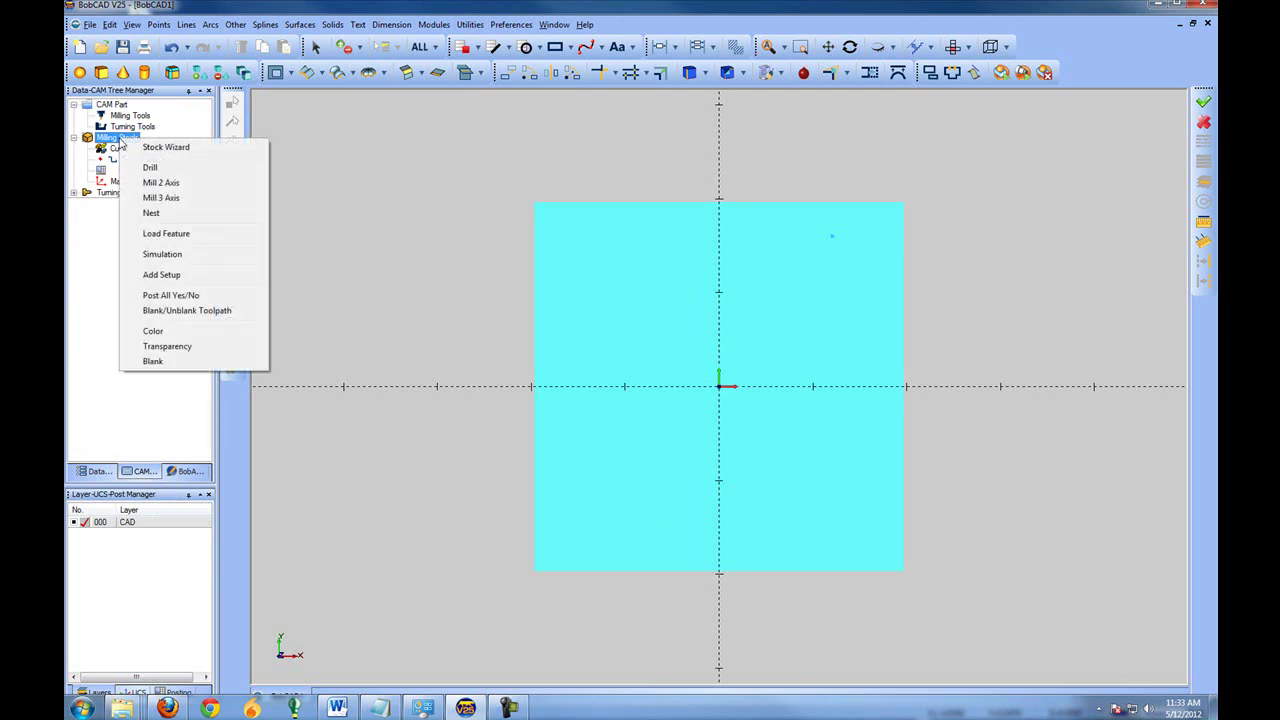
{"action": "left_click", "coordinate": [163, 364]}
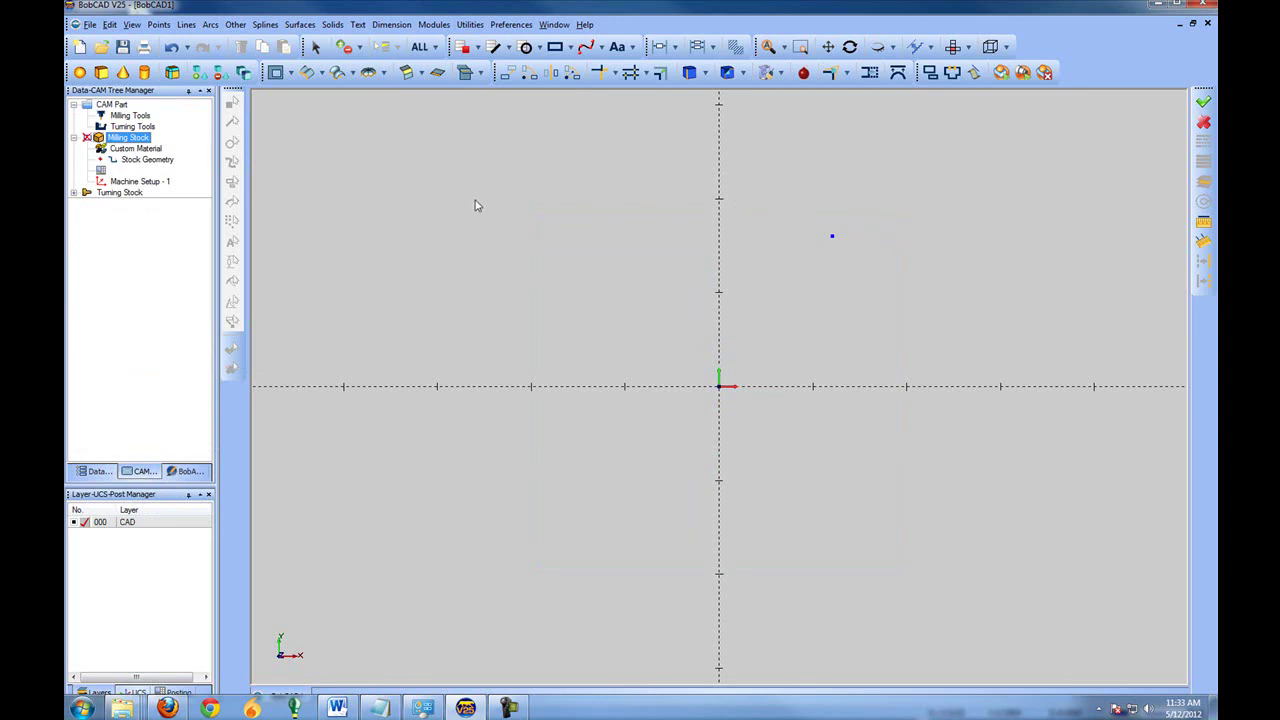
{"action": "left_click", "coordinate": [112, 148]}
- Start a Hole drilling feature on the milling stock and assign the single existing point as its geometry
{"action": "right_click", "coordinate": [133, 140]}
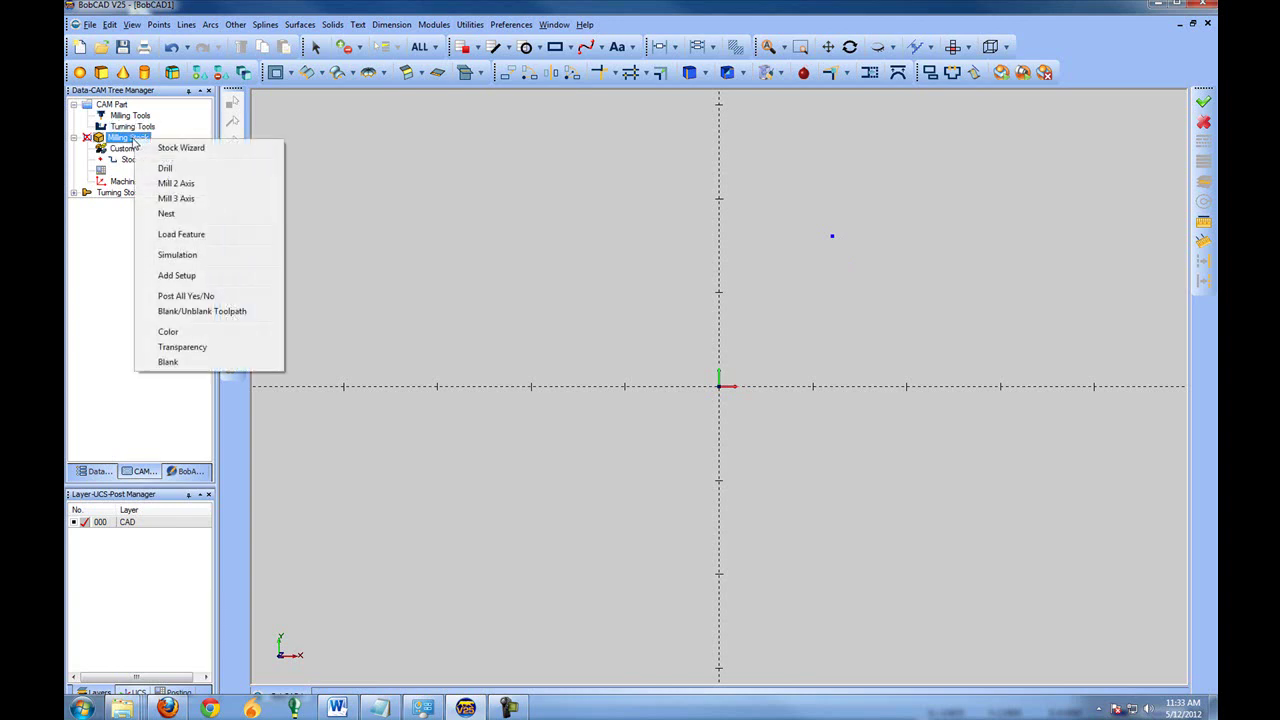
{"action": "left_click", "coordinate": [166, 169]}
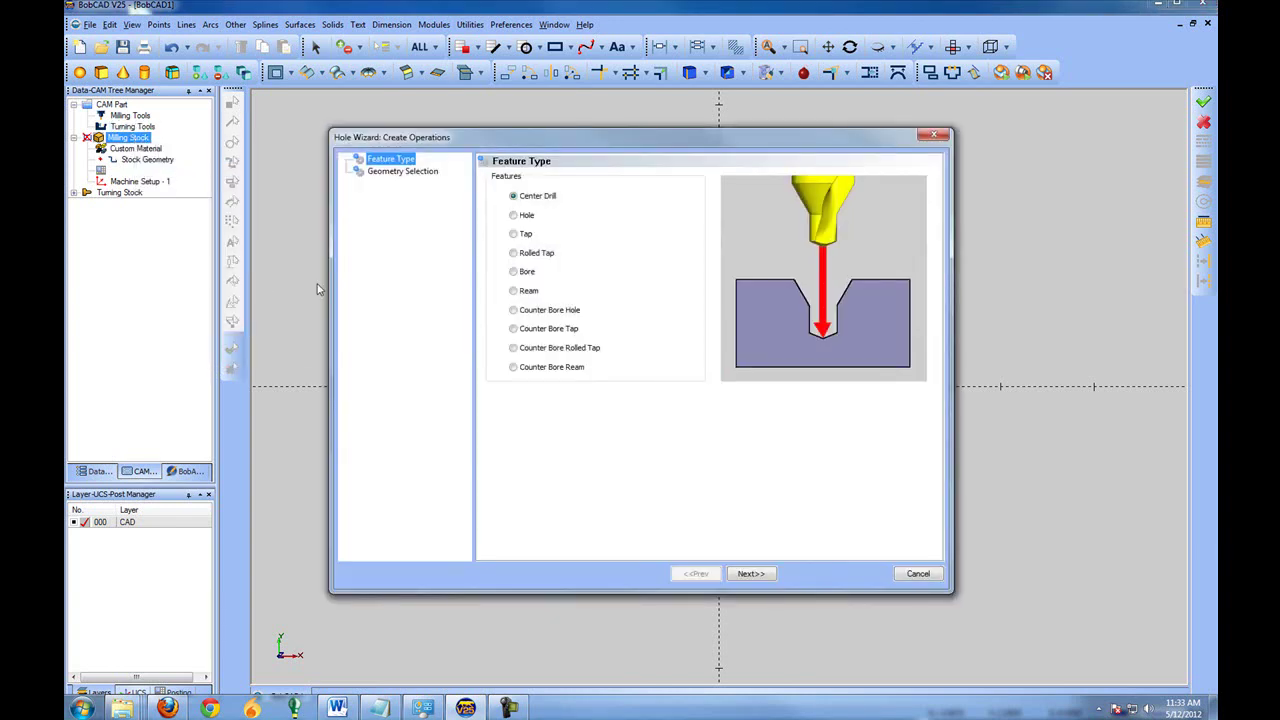
{"action": "left_click", "coordinate": [521, 220]}
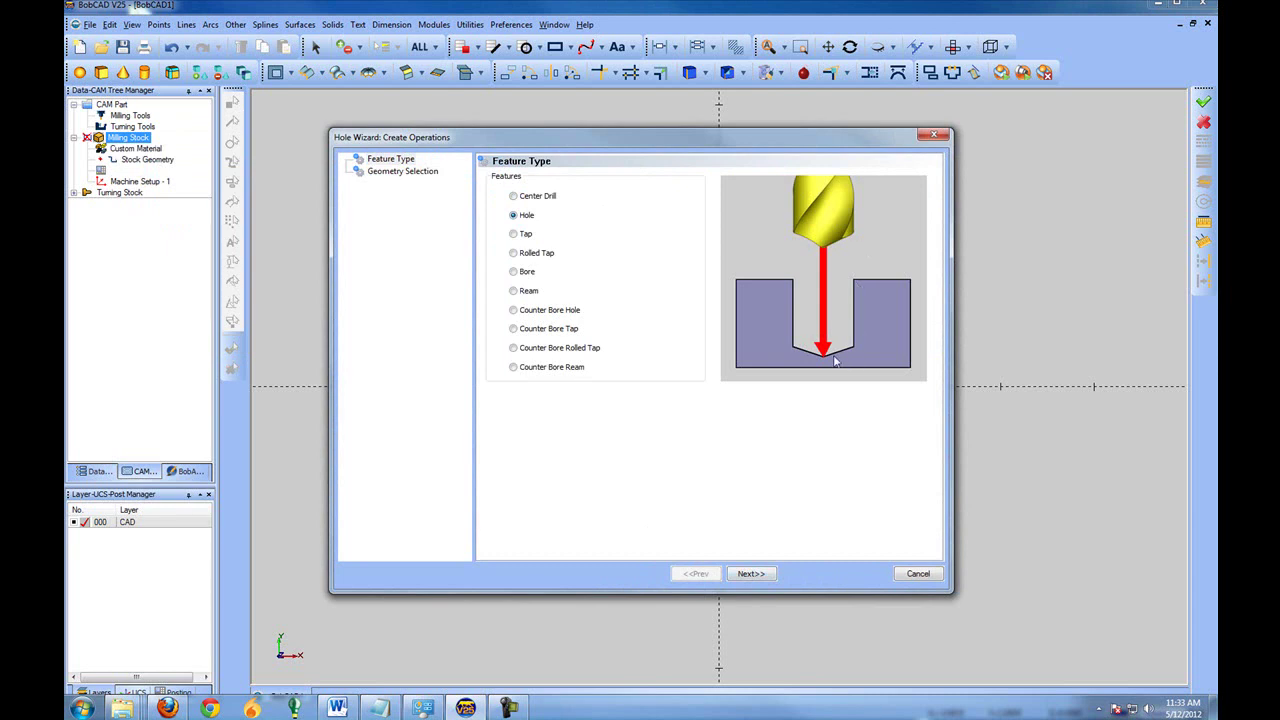
{"action": "left_click", "coordinate": [752, 574]}
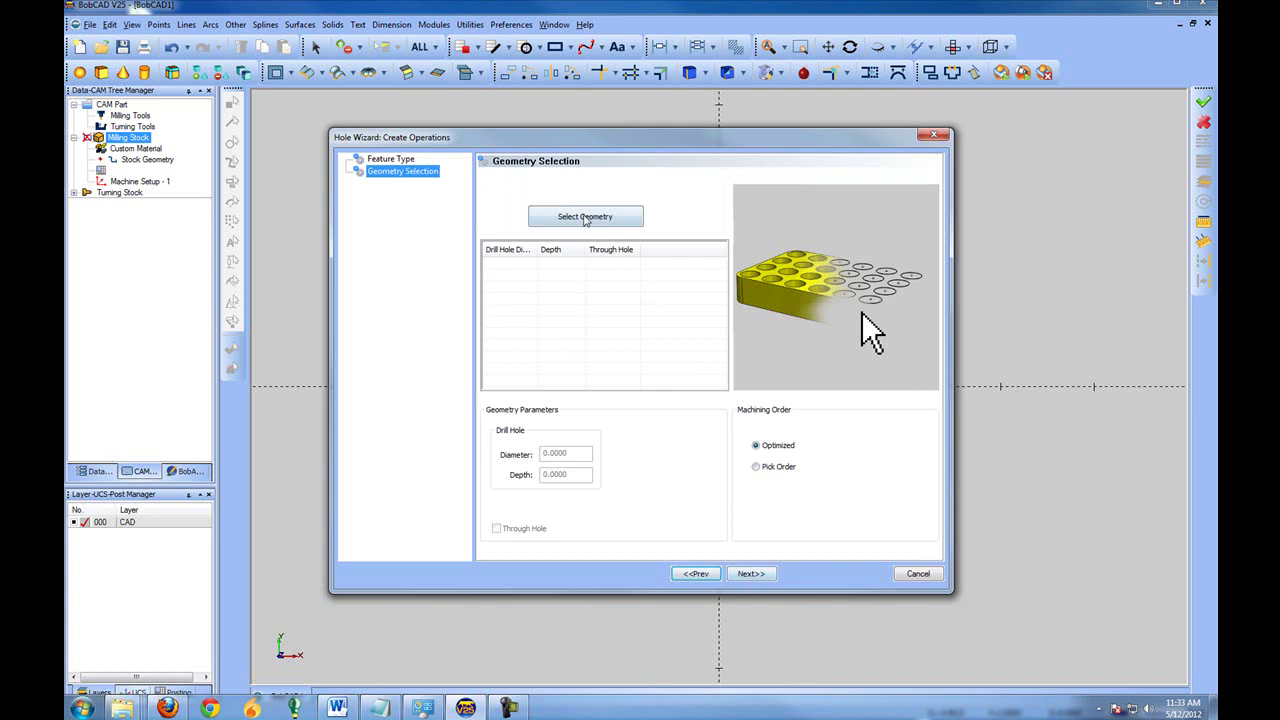
{"action": "left_click", "coordinate": [581, 218]}
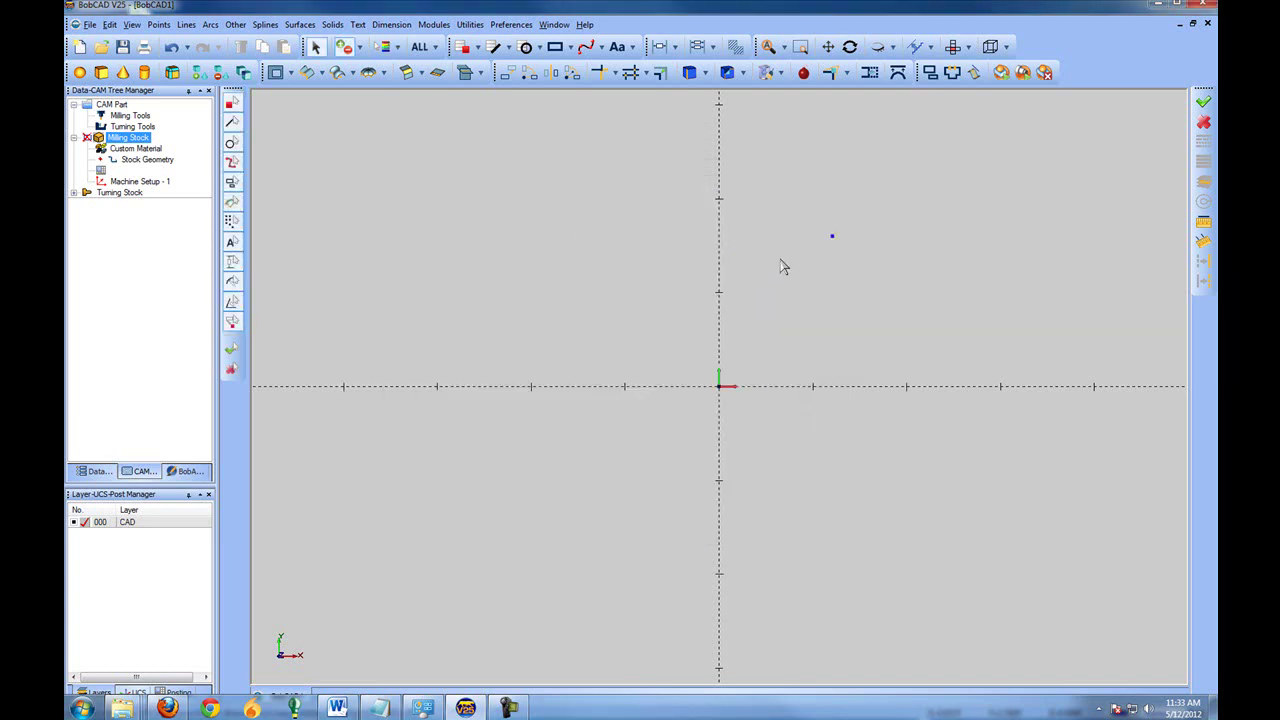
{"action": "left_click", "coordinate": [832, 238]}
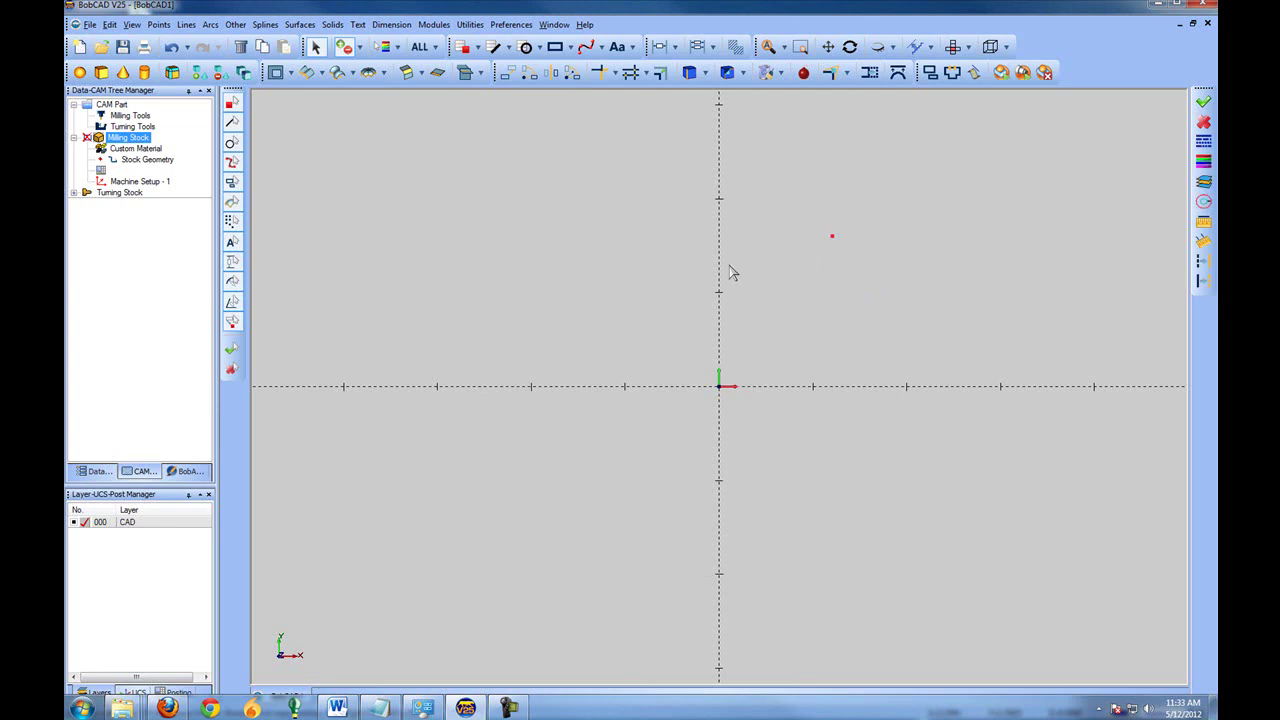
{"action": "right_click", "coordinate": [872, 183]}
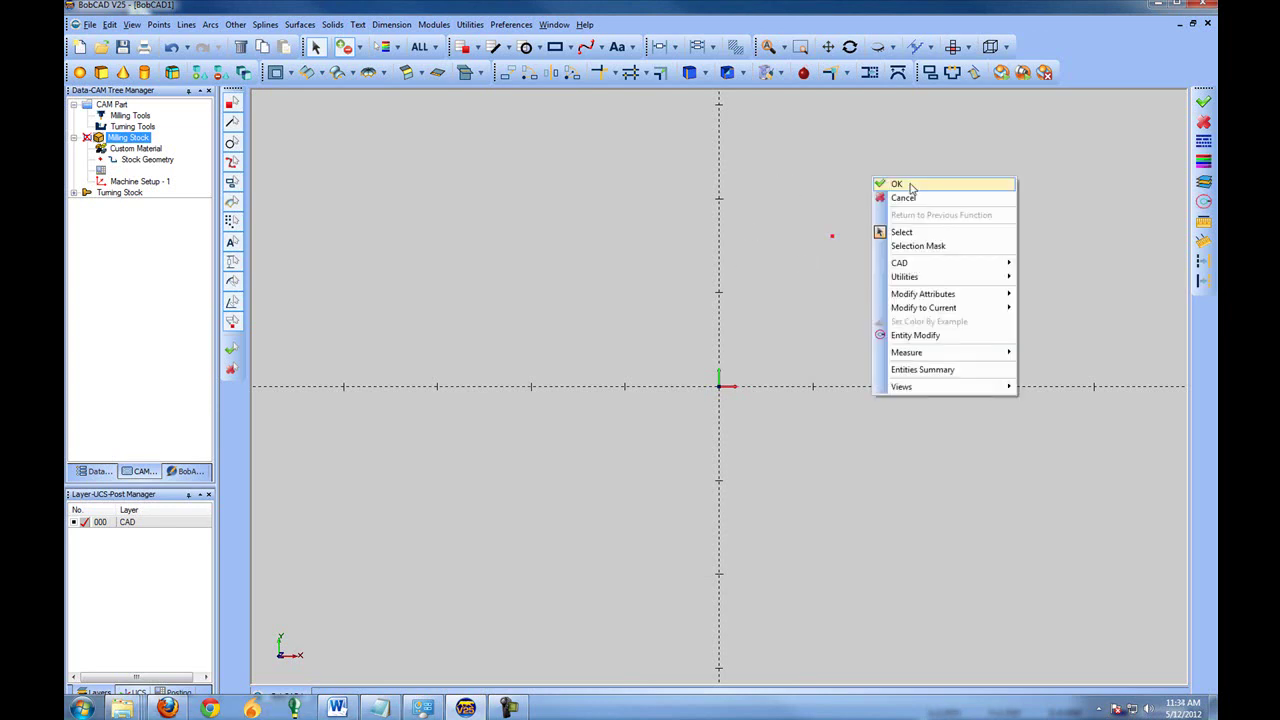
{"action": "left_click", "coordinate": [911, 186]}
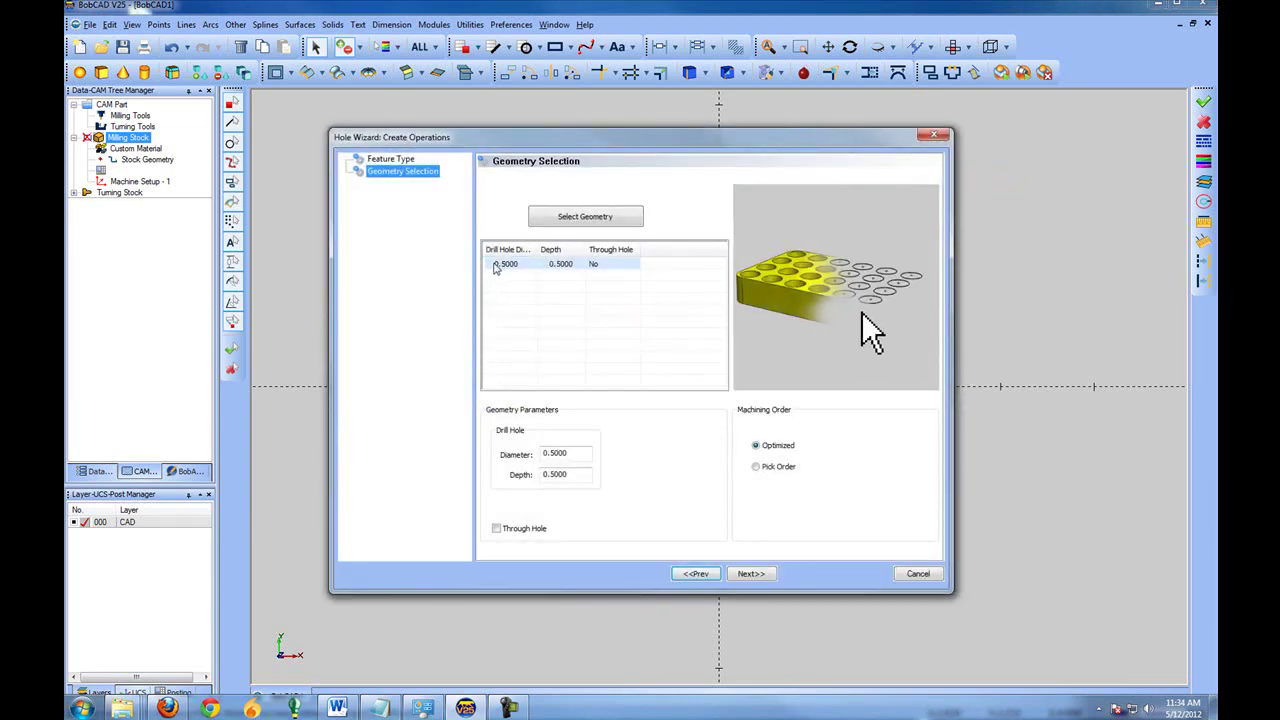
- Set the drill hole diameter to 0.25 and the depth to 1, and continue to the feature parameters
{"action": "left_click_drag", "start_coordinate": [532, 248], "coordinate": [556, 248]}
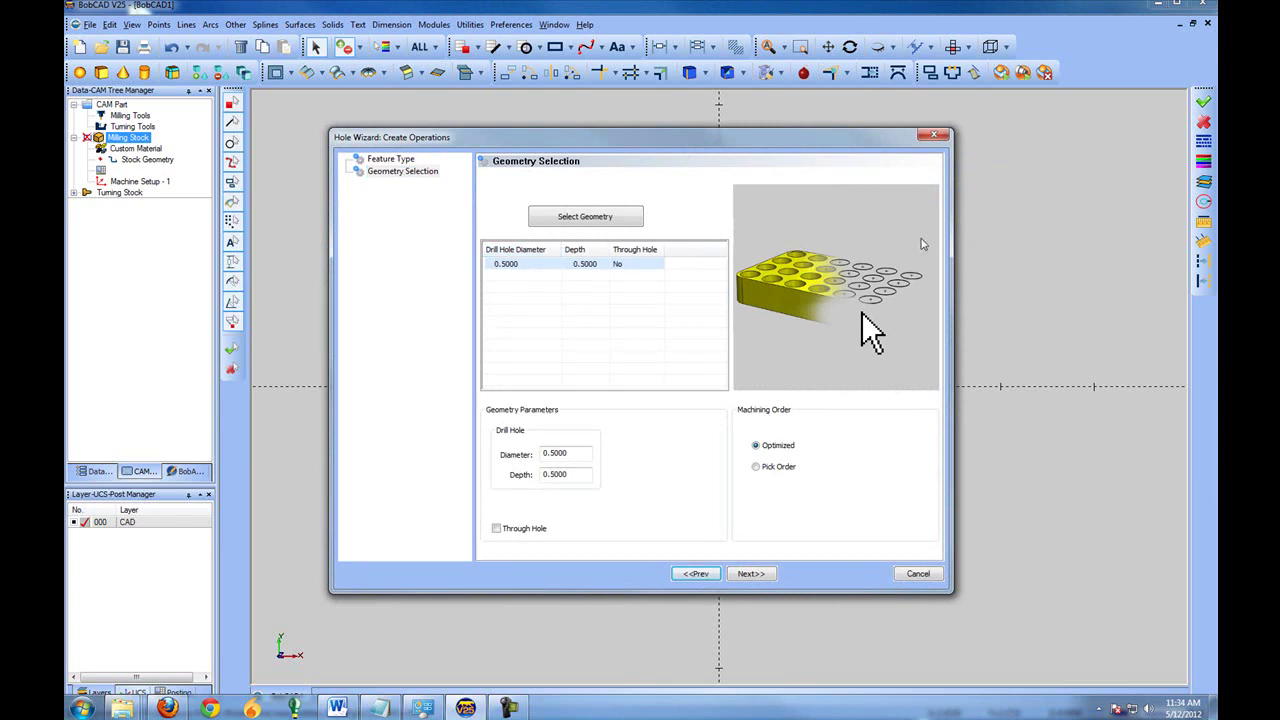
{"action": "left_click", "coordinate": [580, 264]}
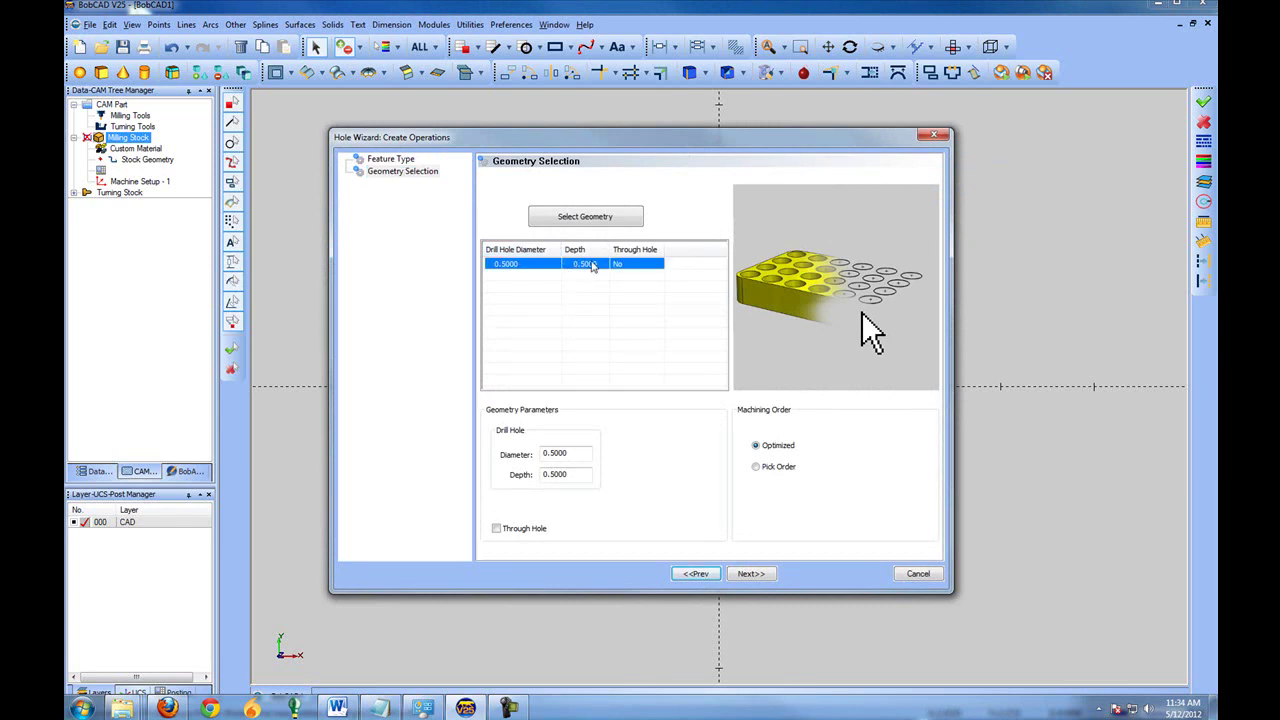
{"action": "double_click", "coordinate": [545, 452]}
{"action": "type", "text": ".25"}
{"action": "key", "text": "Tab"}
{"action": "type", "text": "1"}
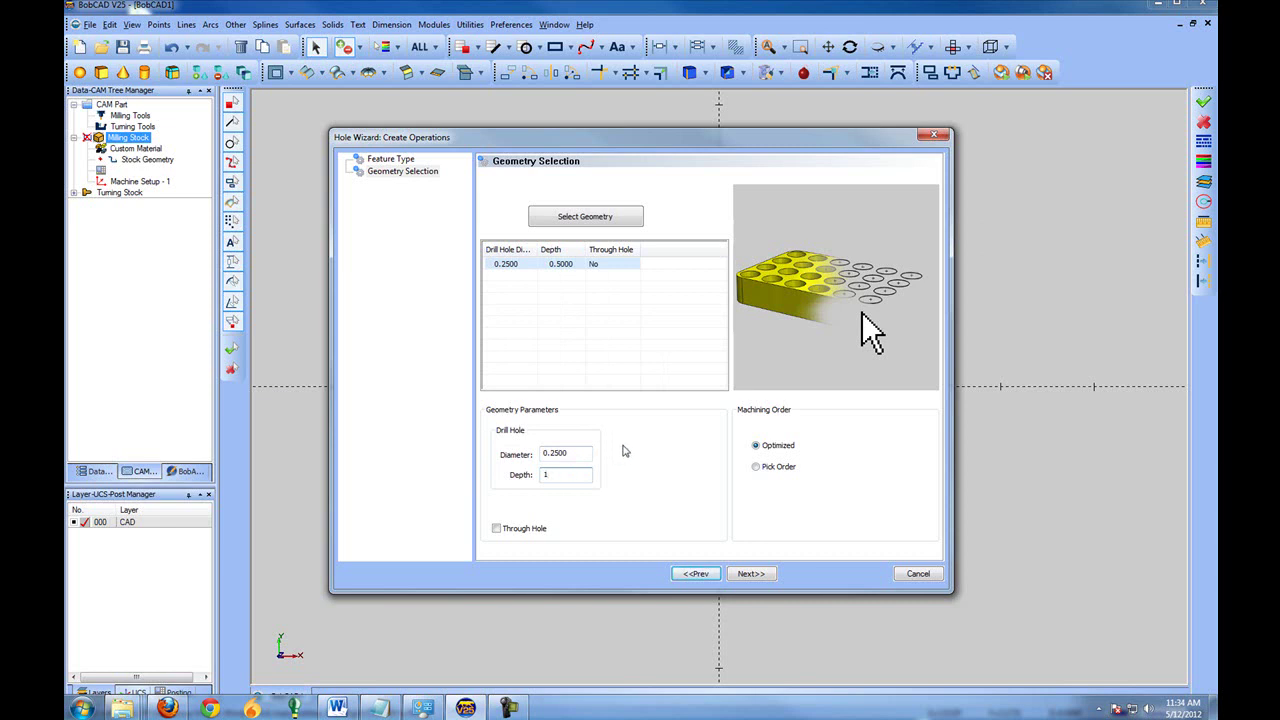
{"action": "left_click", "coordinate": [763, 578]}
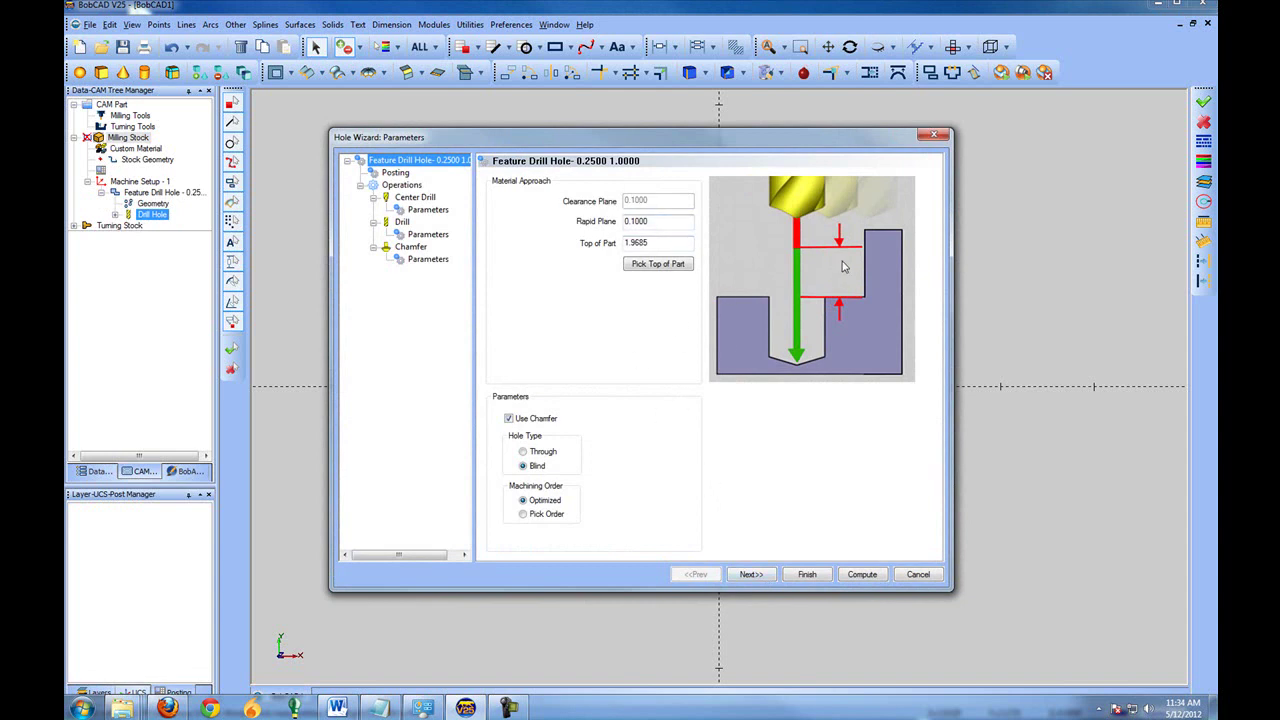
- Set the hole type to Through and finish the hole wizard with the default center drill, drill and chamfer settings
{"action": "left_click", "coordinate": [543, 453]}
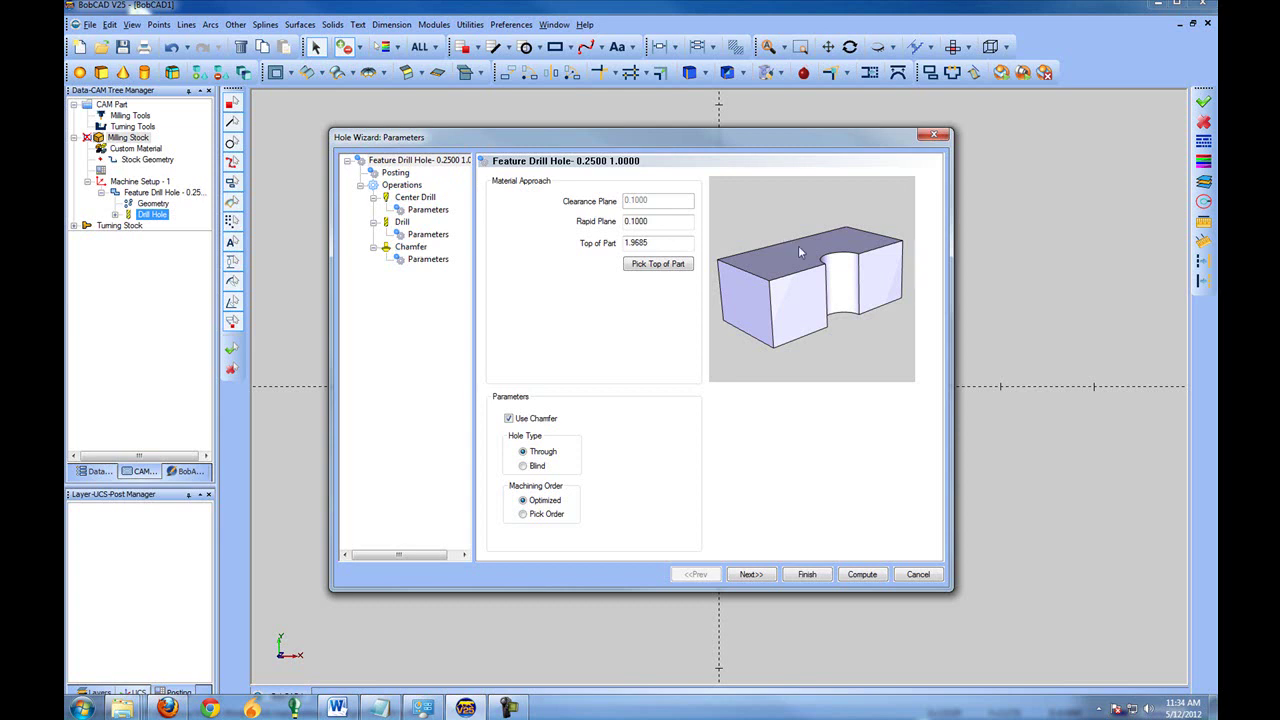
{"action": "left_click", "coordinate": [745, 576]}
{"action": "left_click", "coordinate": [748, 575]}
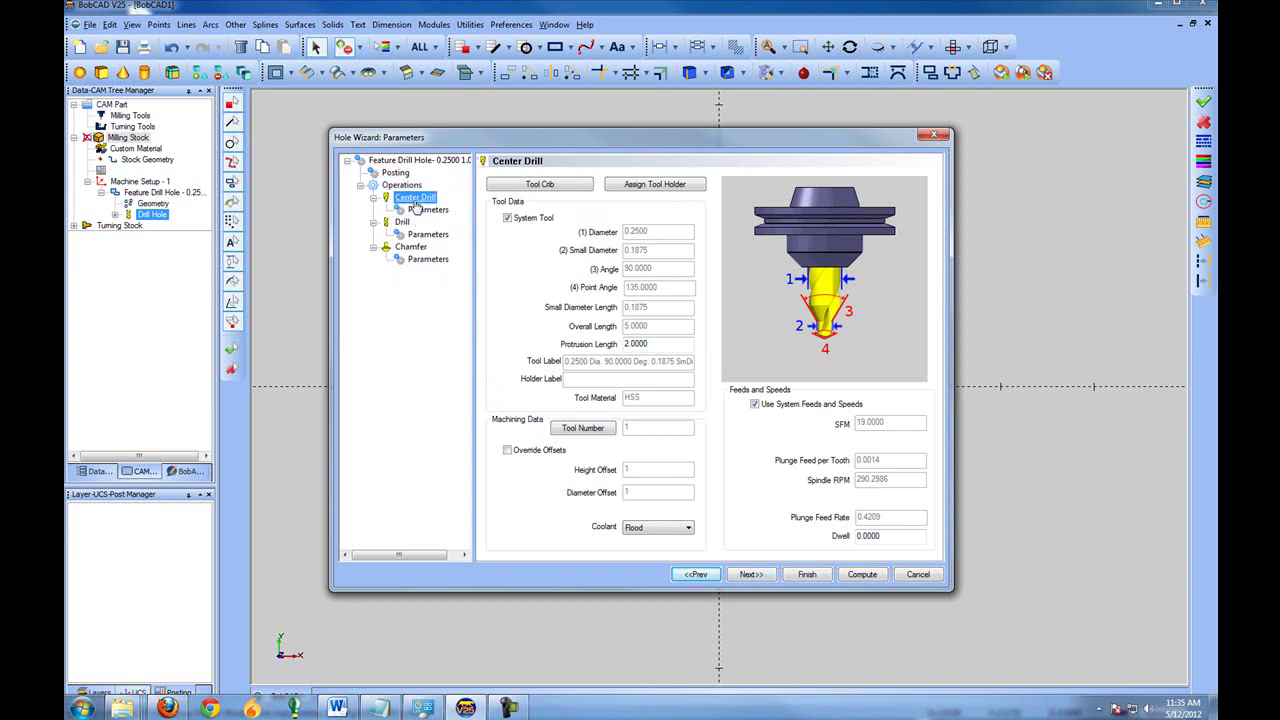
{"action": "left_click", "coordinate": [751, 575]}
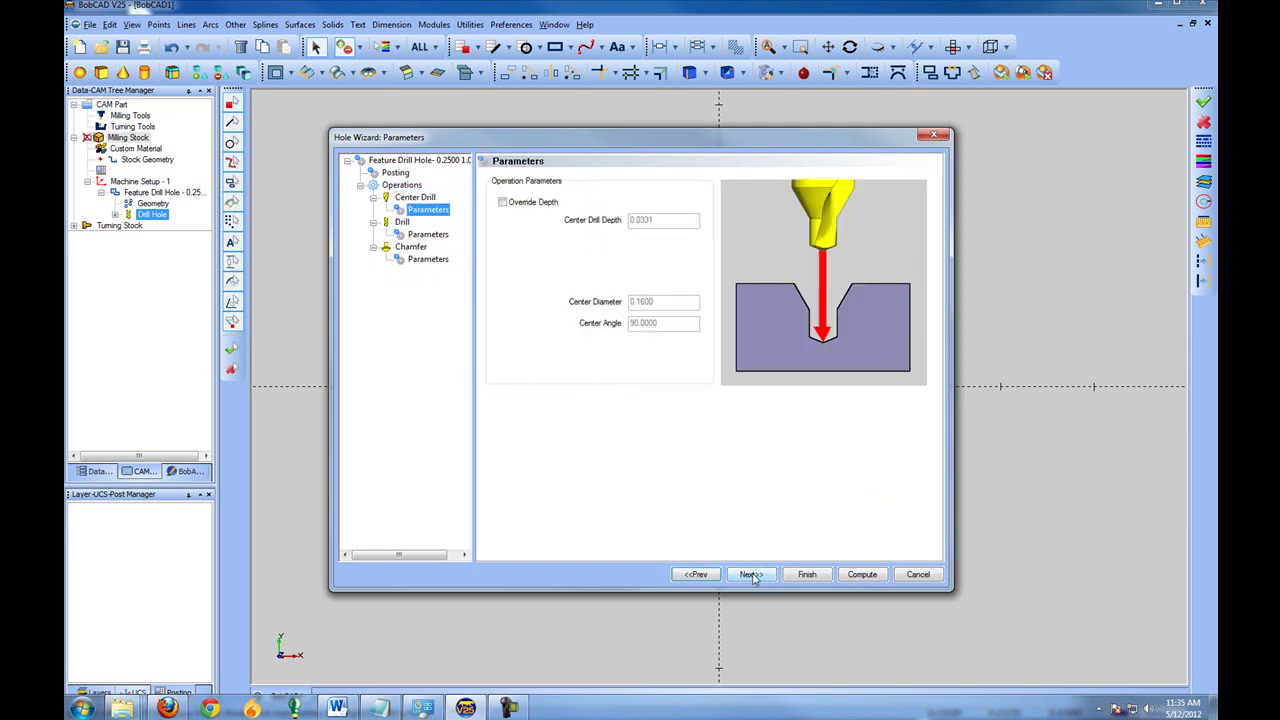
{"action": "left_click", "coordinate": [751, 575]}
{"action": "left_click", "coordinate": [751, 575]}
{"action": "left_click", "coordinate": [751, 575]}
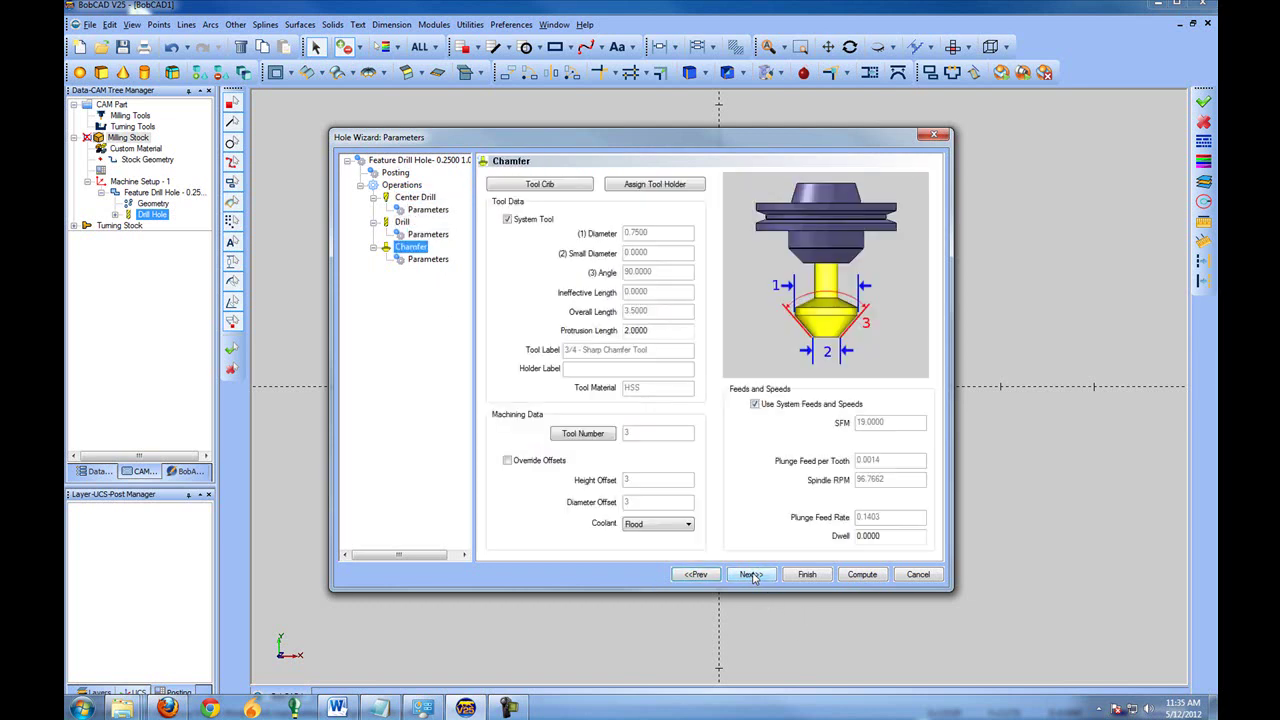
{"action": "left_click", "coordinate": [751, 575]}
{"action": "left_click", "coordinate": [812, 575]}
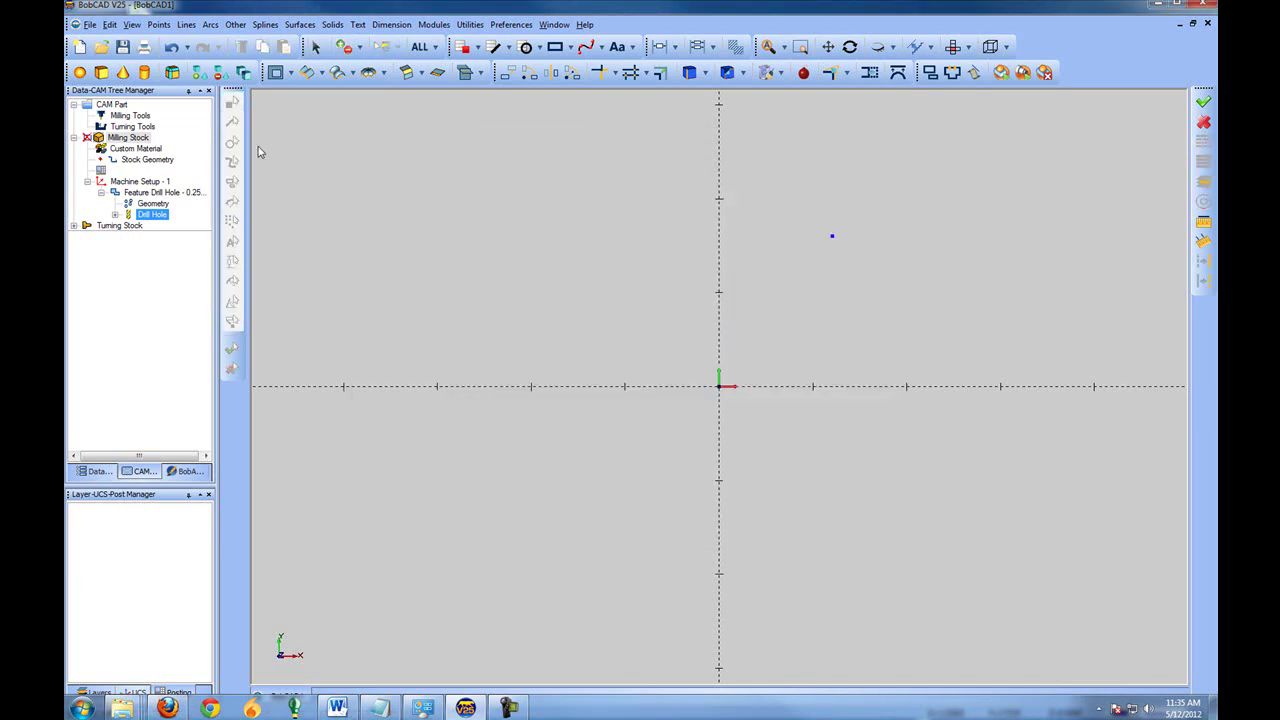
- Compute the Drill Hole toolpath and examine its center drill, drill and chamfer operations
{"action": "right_click", "coordinate": [157, 218]}
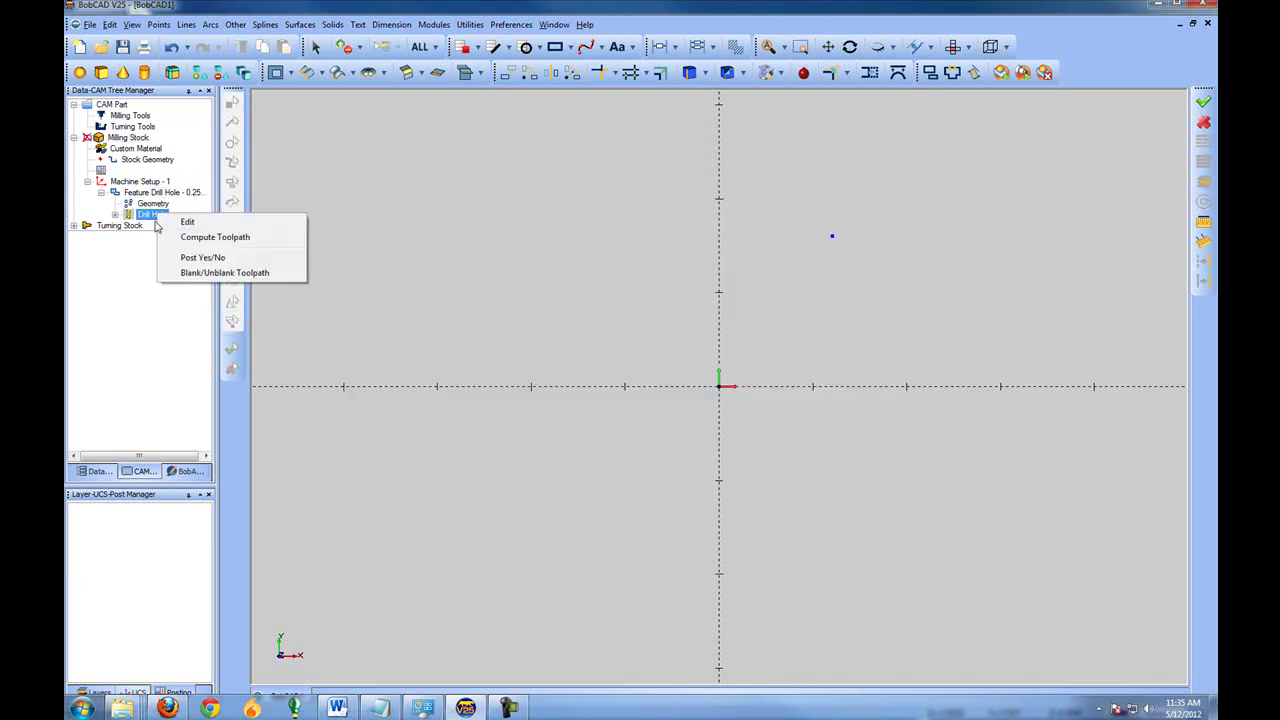
{"action": "left_click", "coordinate": [201, 246]}
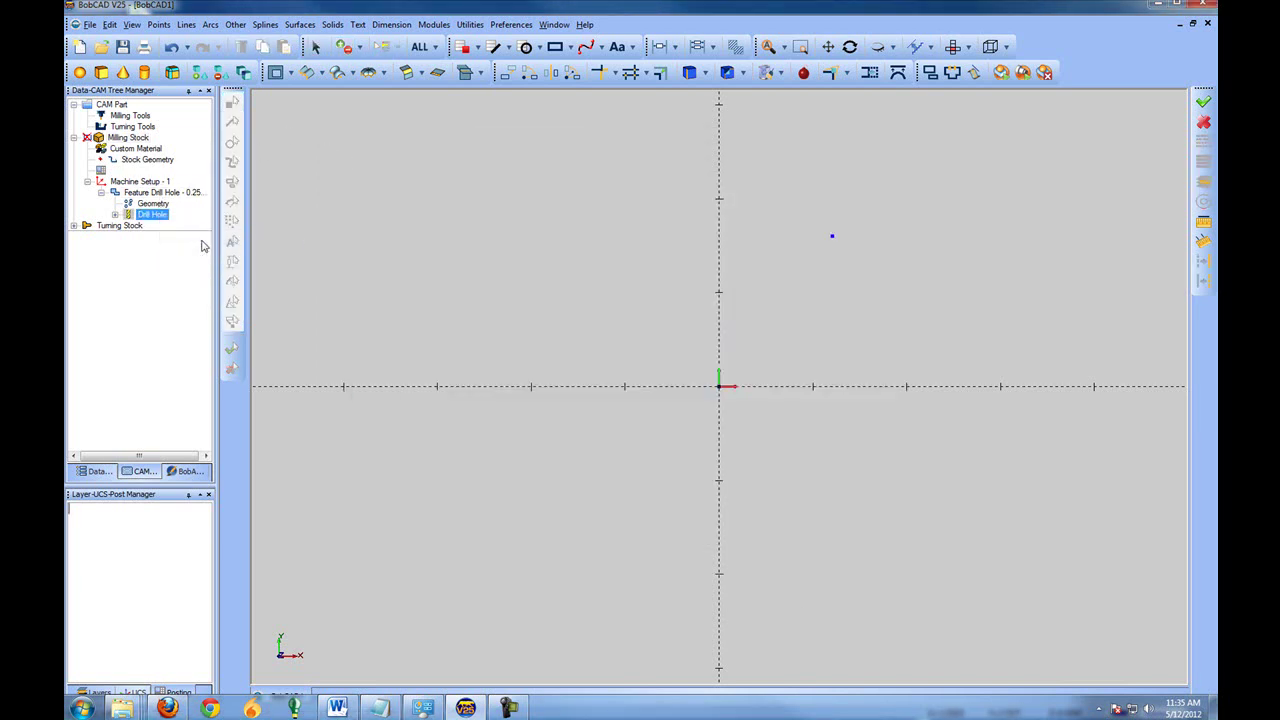
{"action": "left_click", "coordinate": [115, 215]}
{"action": "left_click", "coordinate": [166, 225]}
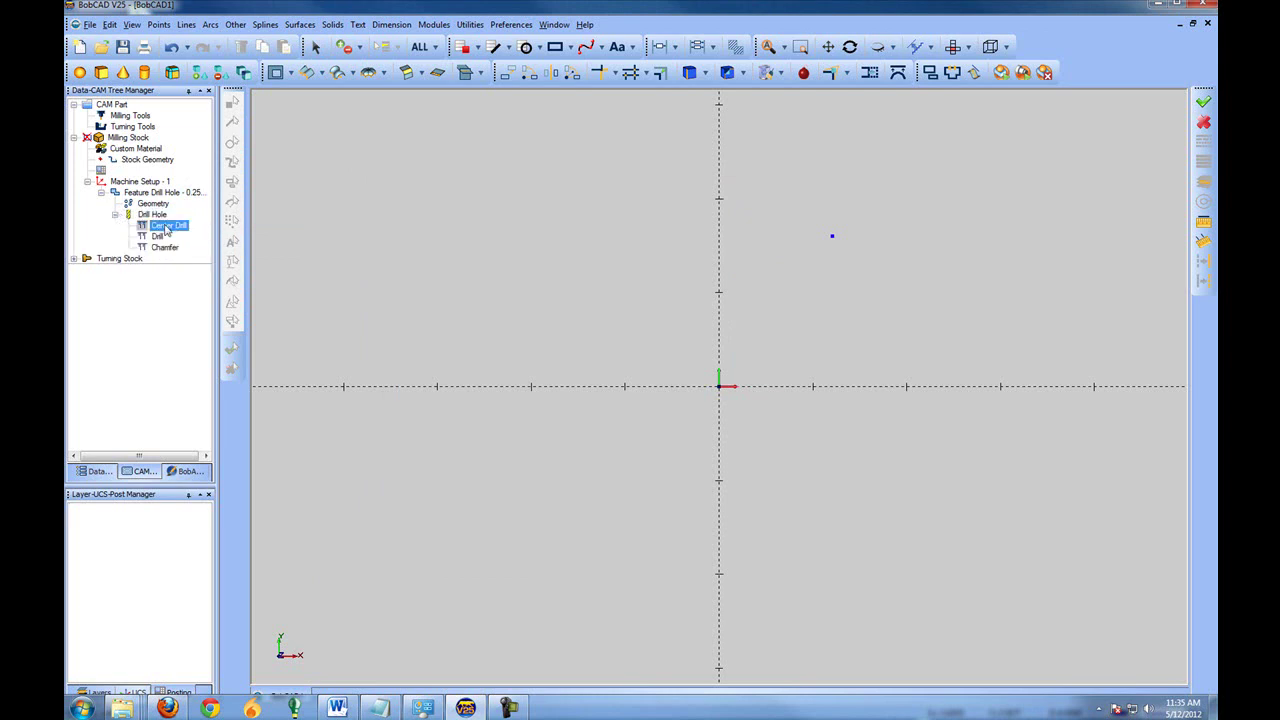
{"action": "left_click", "coordinate": [165, 247]}
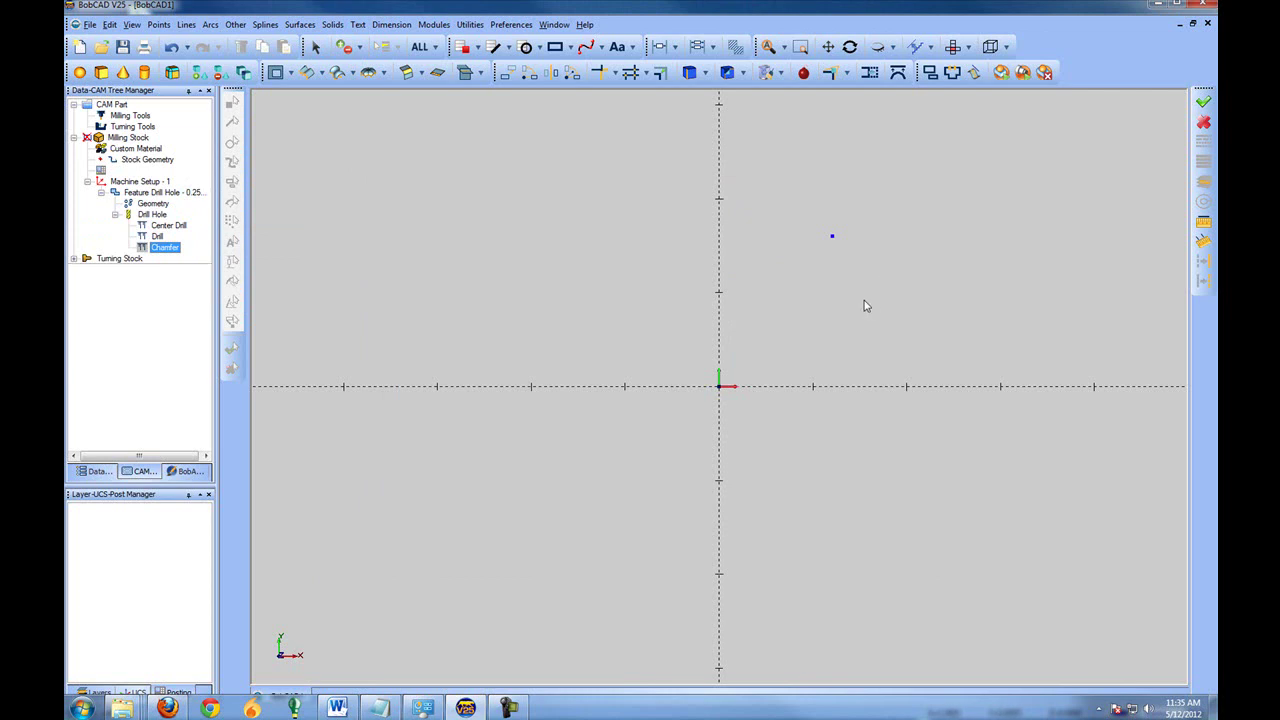
{"action": "middle_click_drag", "start_coordinate": [871, 360], "coordinate": [917, 260]}
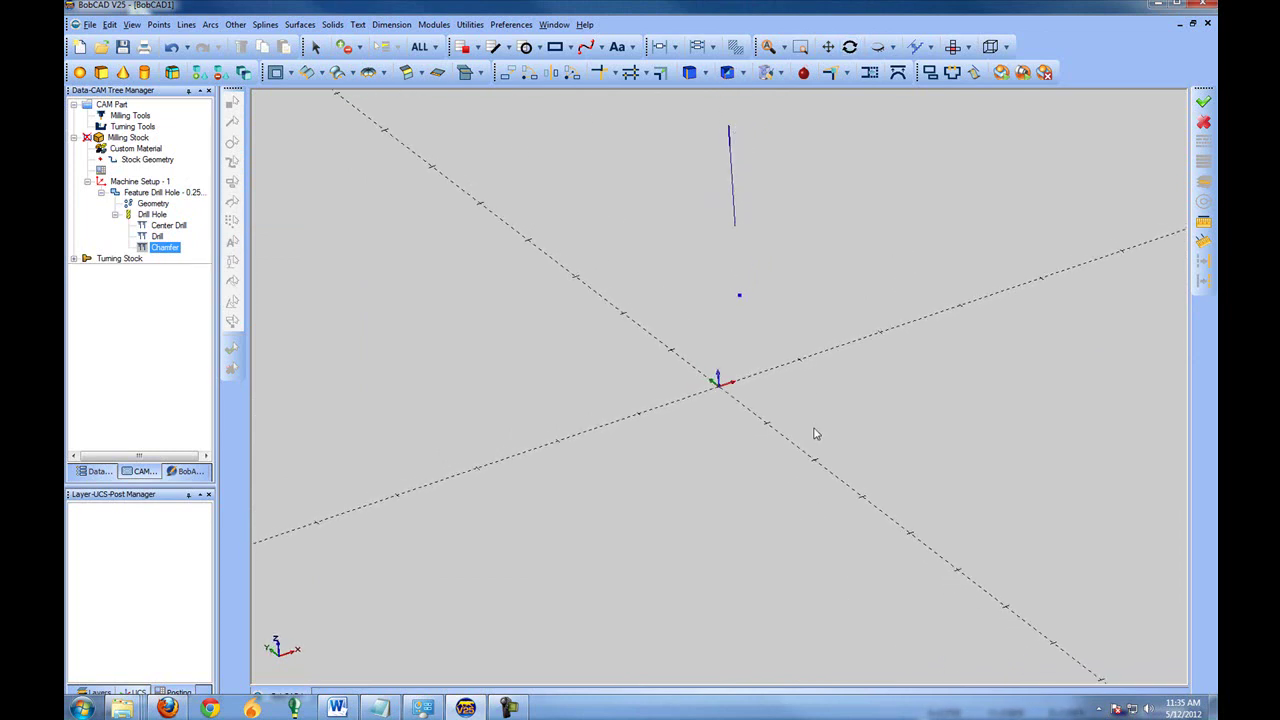
{"action": "middle_click_drag", "start_coordinate": [829, 408], "coordinate": [798, 414]}
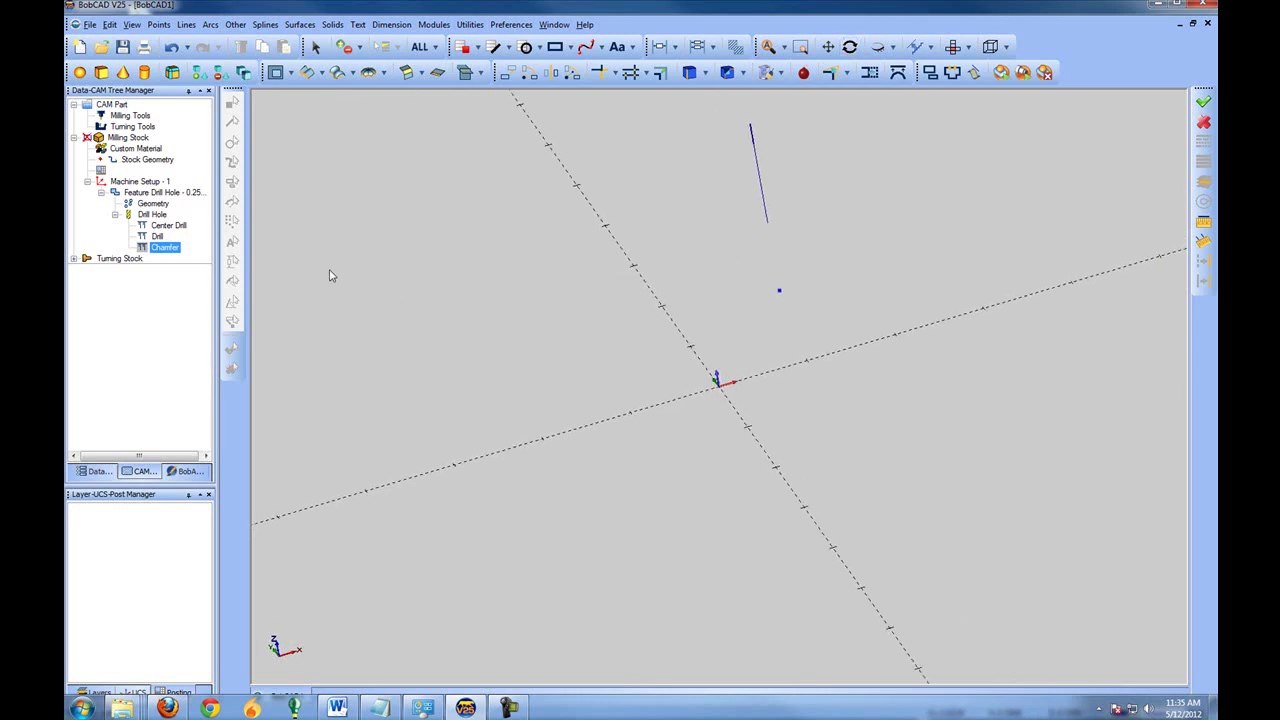
{"action": "left_click", "coordinate": [160, 247]}
- Open the current part's milling tool pattern and display the operation lists of the HOLE feature type
{"action": "left_click", "coordinate": [148, 116]}
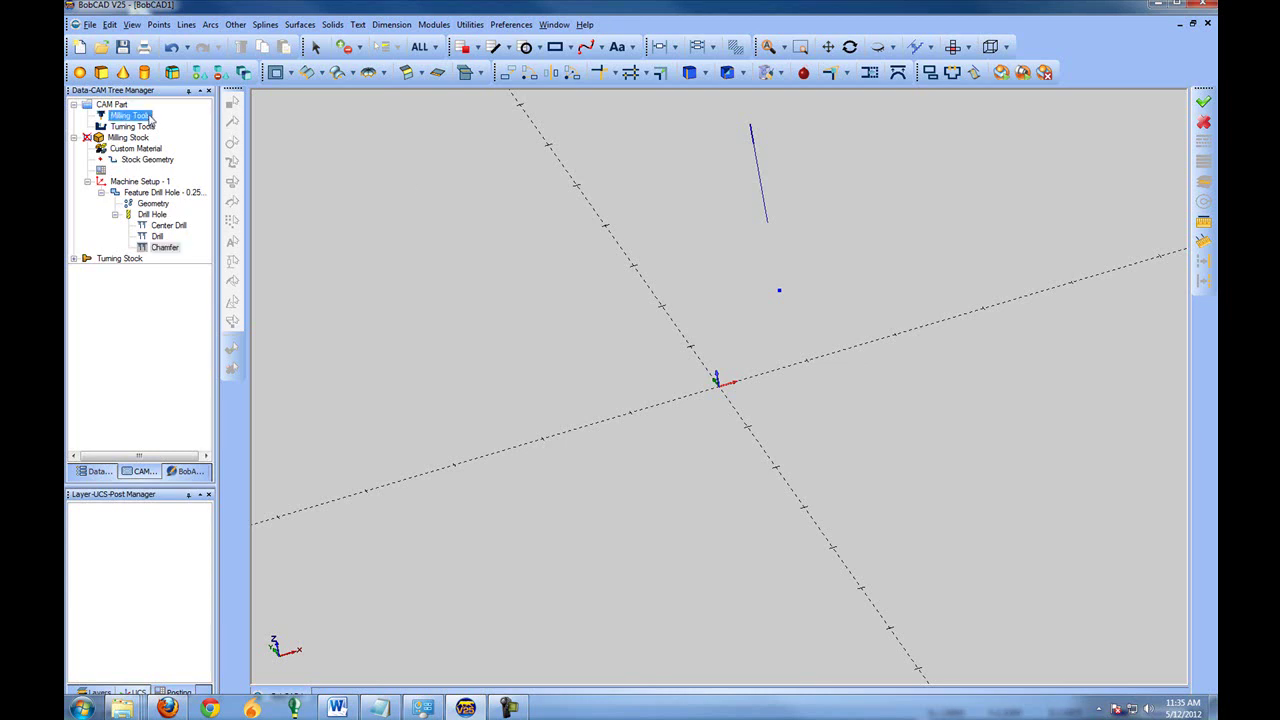
{"action": "right_click", "coordinate": [148, 117]}
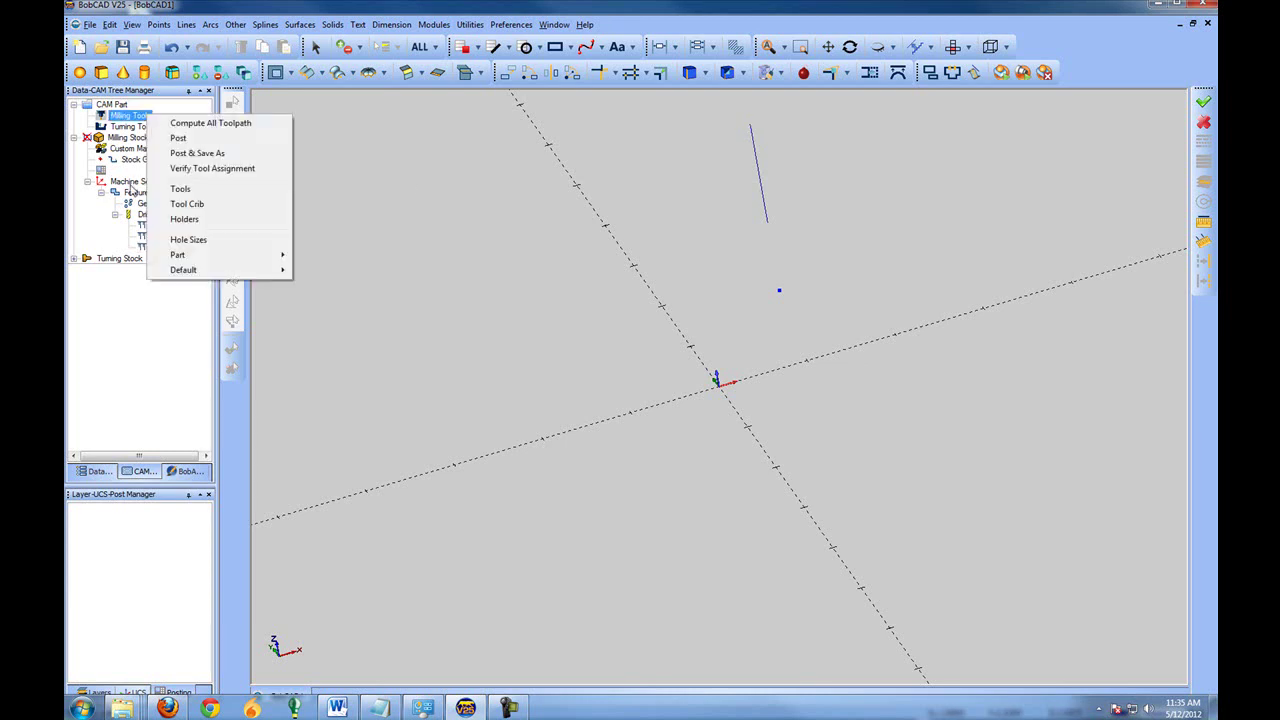
{"action": "mouse_move", "coordinate": [209, 260]}
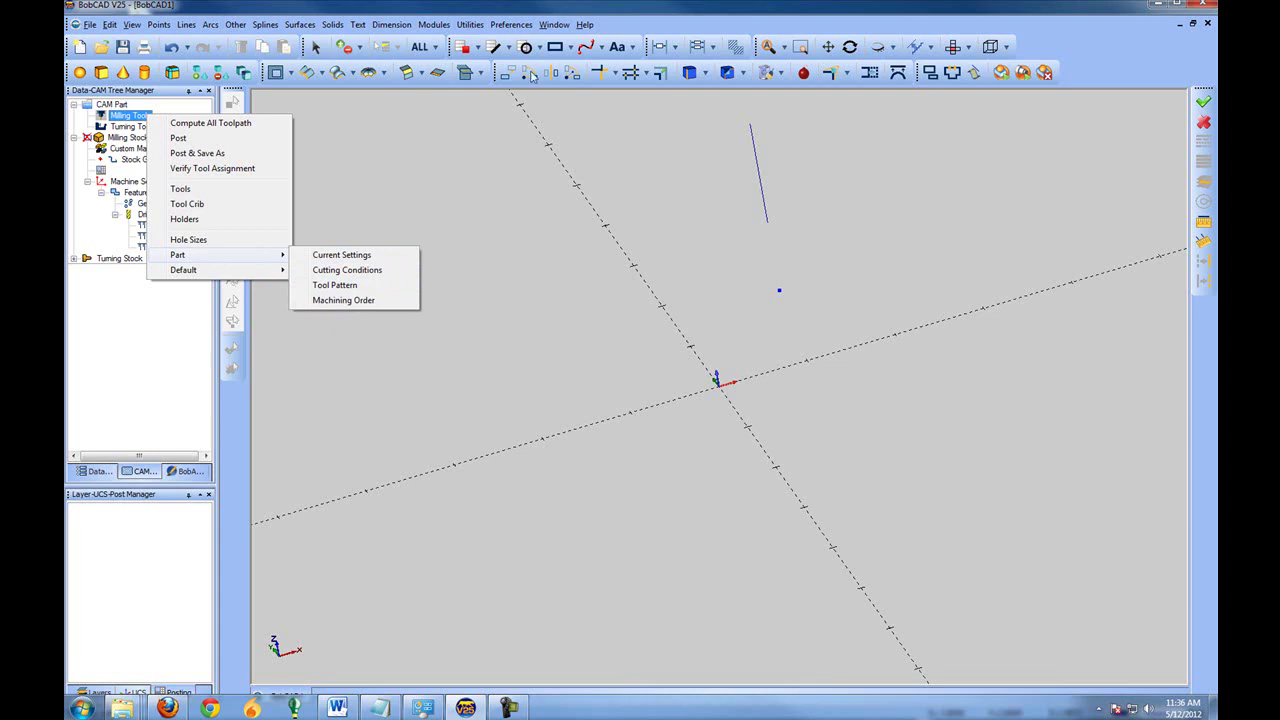
{"action": "mouse_move", "coordinate": [196, 272]}
{"action": "left_click", "coordinate": [336, 285]}
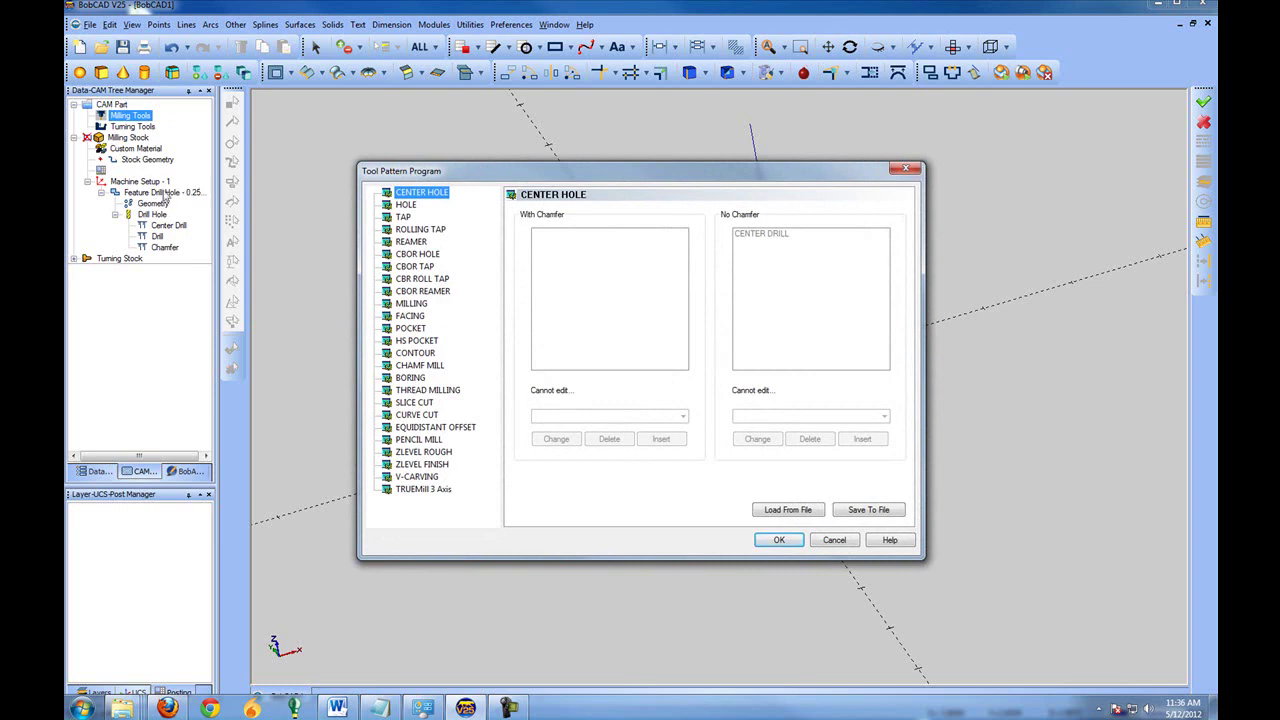
{"action": "left_click", "coordinate": [406, 205]}
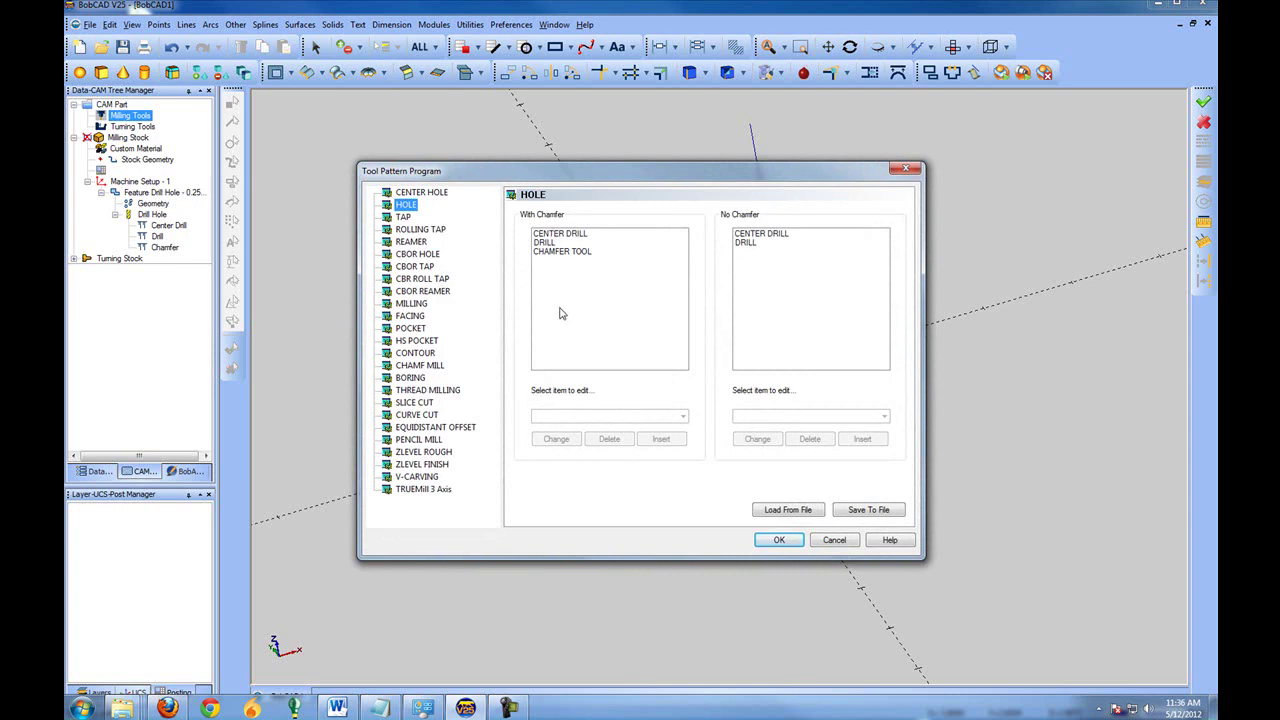
- Delete the center drill from the hole pattern's With Chamfer and No Chamfer lists and accept the part's tool pattern
{"action": "left_click", "coordinate": [564, 236]}
{"action": "left_click", "coordinate": [558, 244]}
{"action": "left_click", "coordinate": [566, 253]}
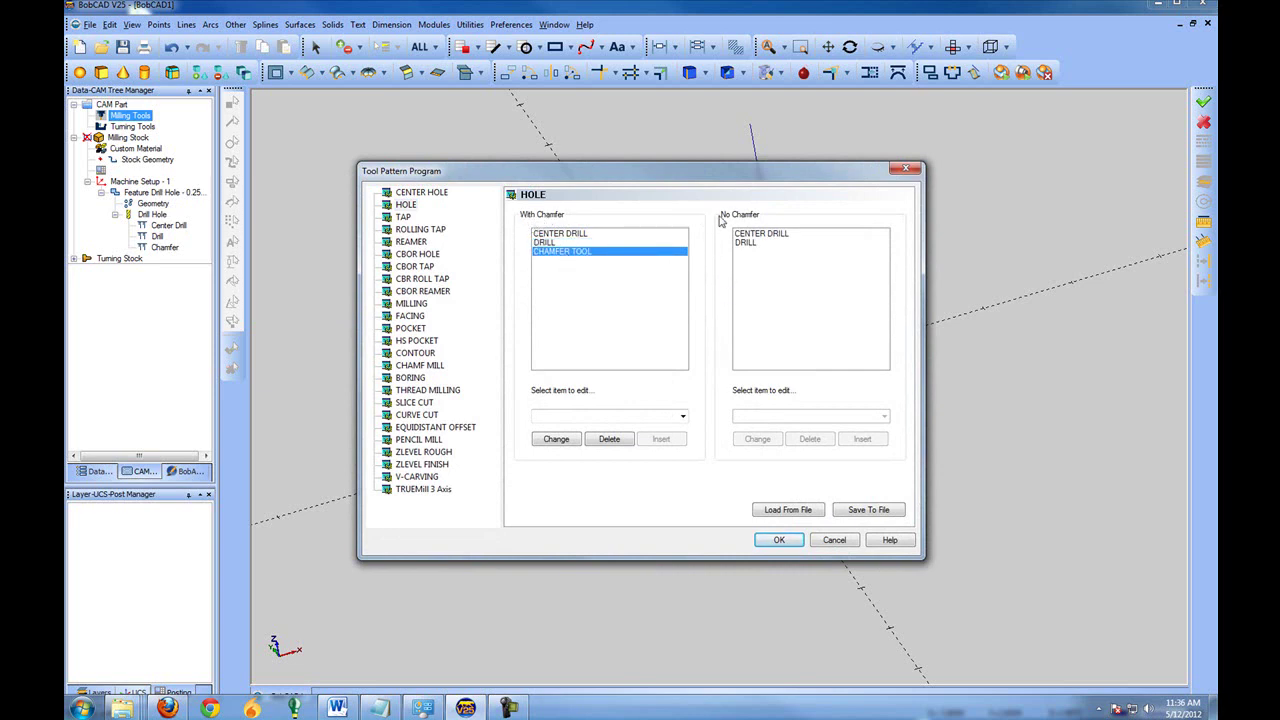
{"action": "left_click", "coordinate": [769, 235]}
{"action": "left_click", "coordinate": [760, 245]}
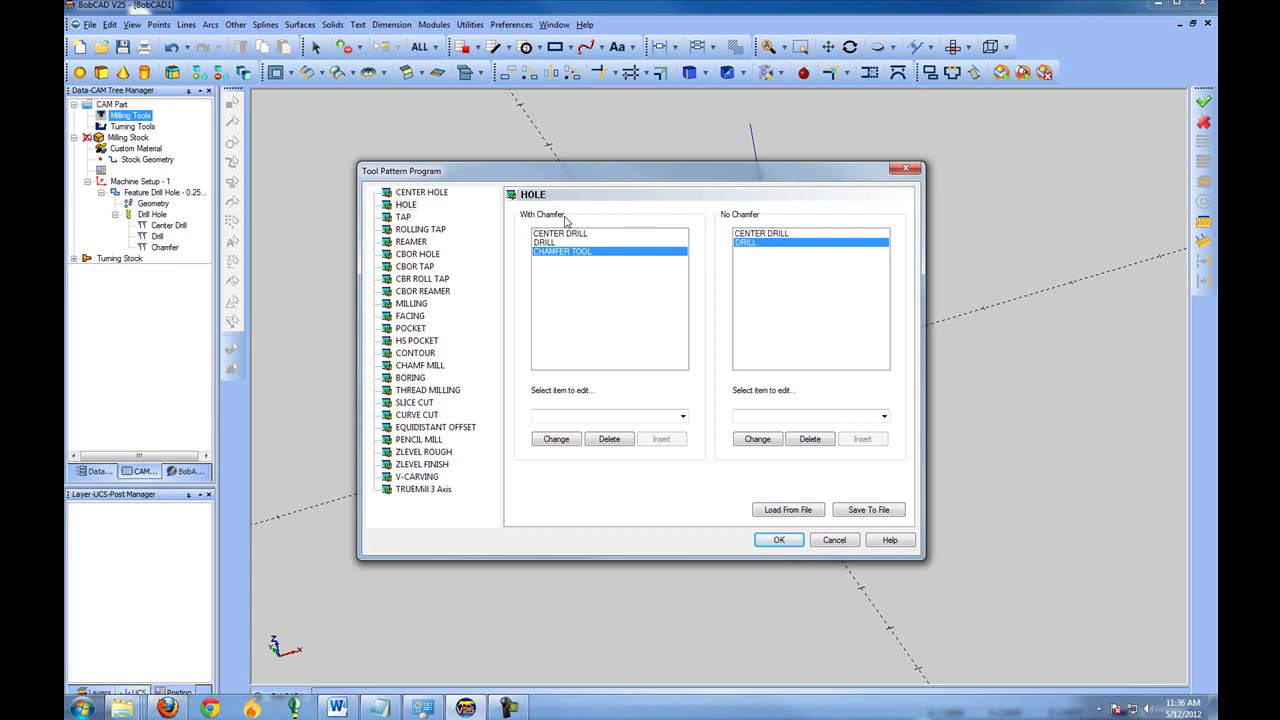
{"action": "left_click", "coordinate": [589, 235]}
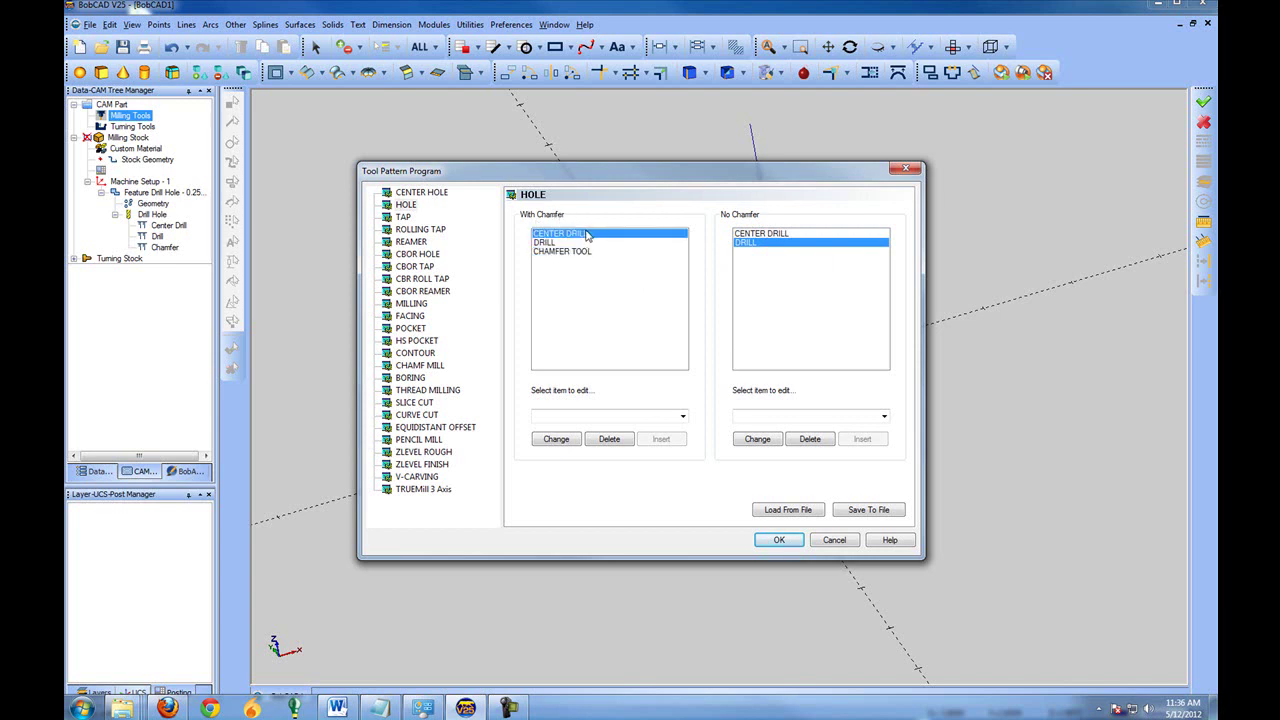
{"action": "left_click", "coordinate": [612, 439]}
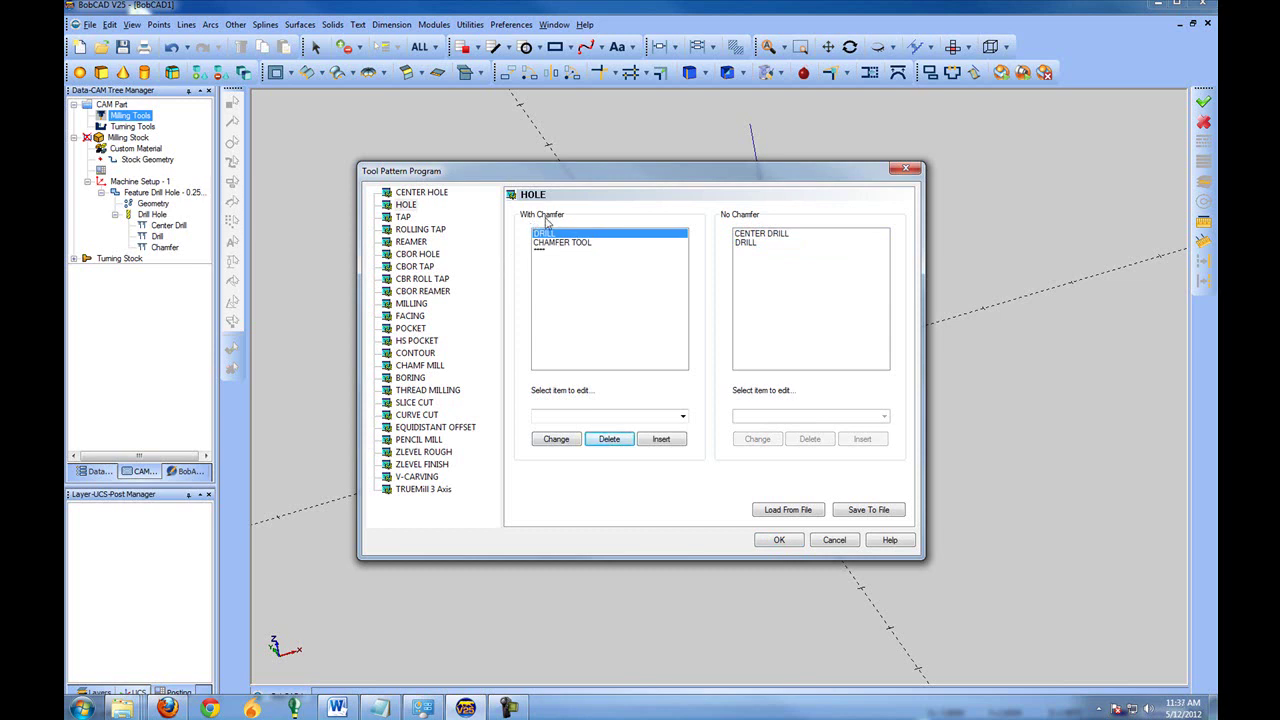
{"action": "left_click", "coordinate": [566, 243]}
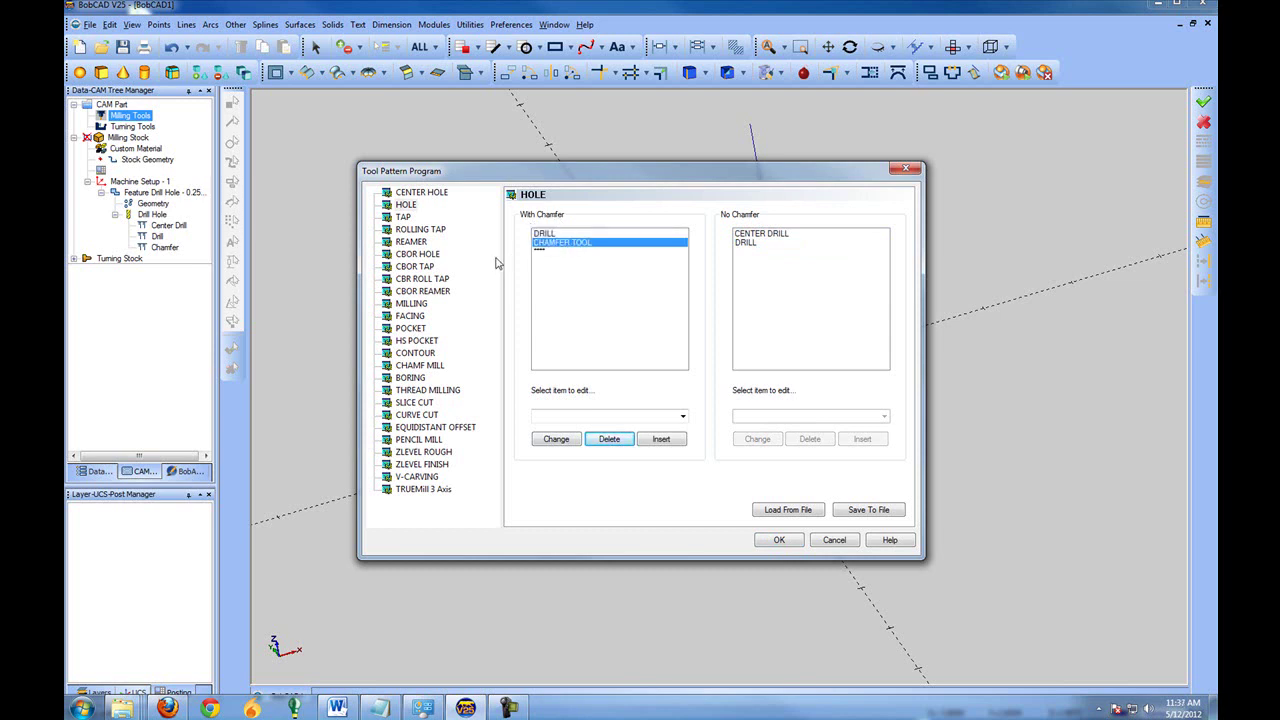
{"action": "left_click", "coordinate": [781, 235]}
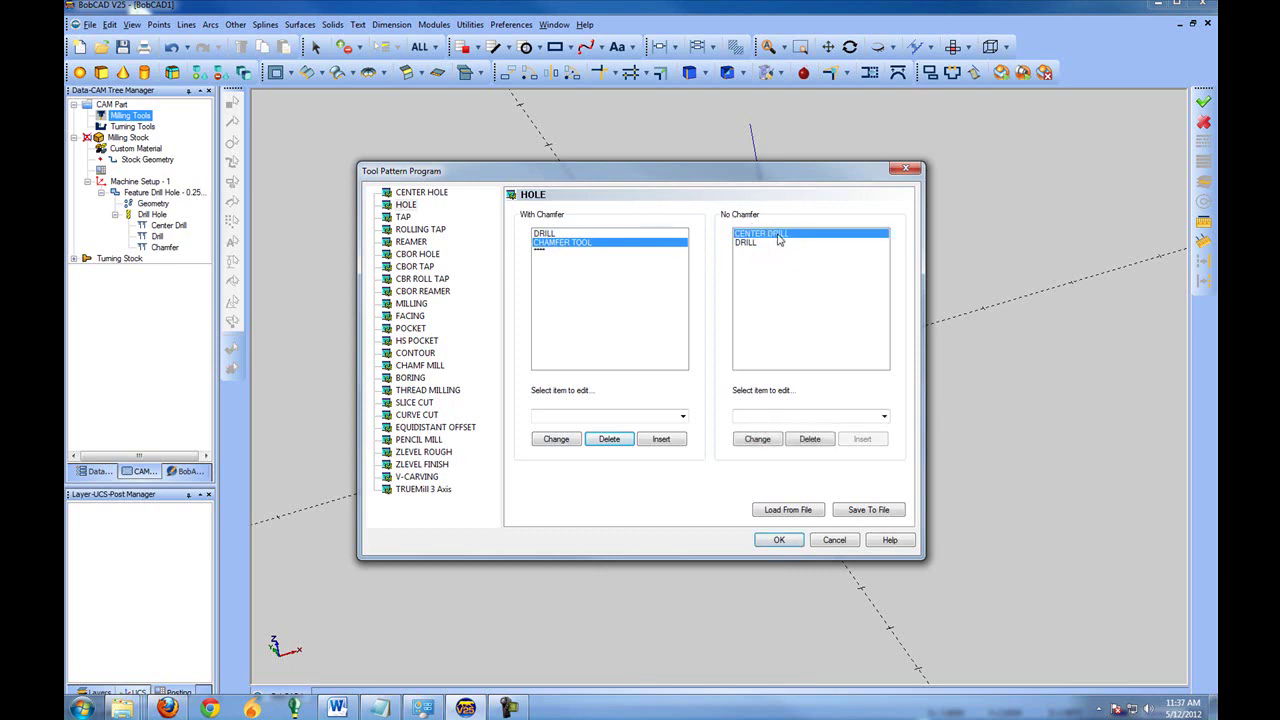
{"action": "left_click", "coordinate": [812, 439]}
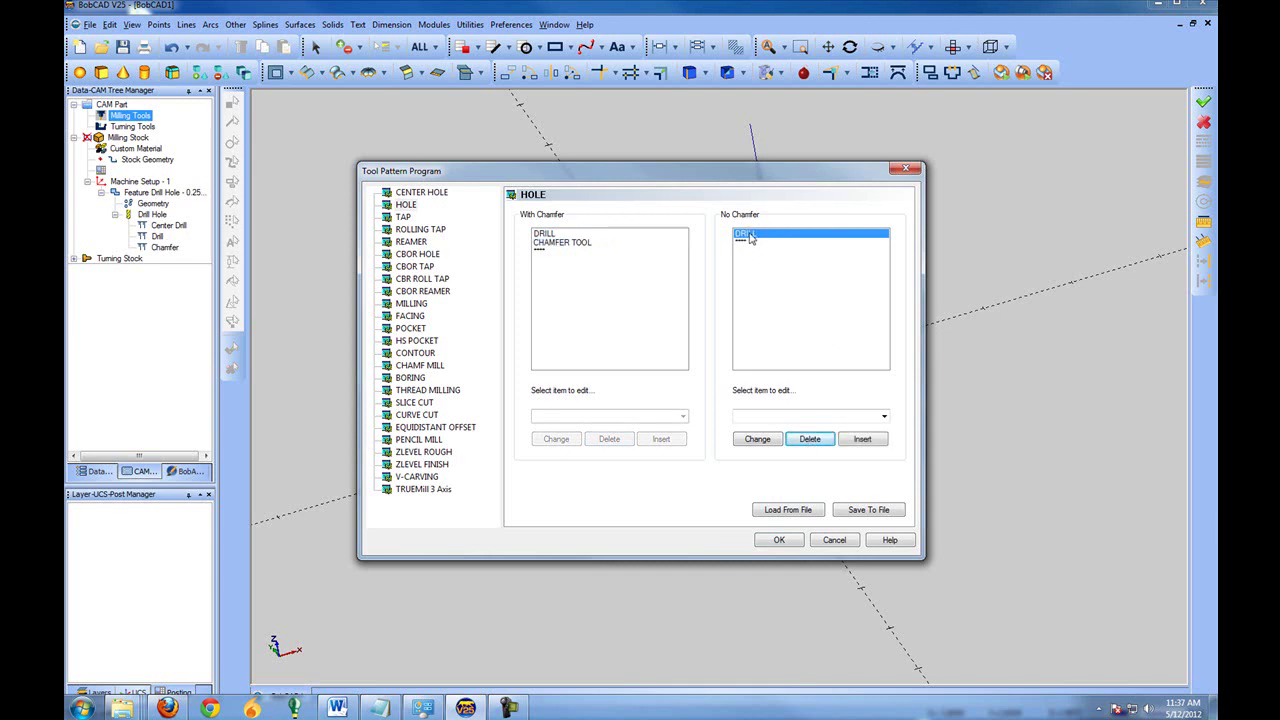
{"action": "left_click", "coordinate": [779, 541]}
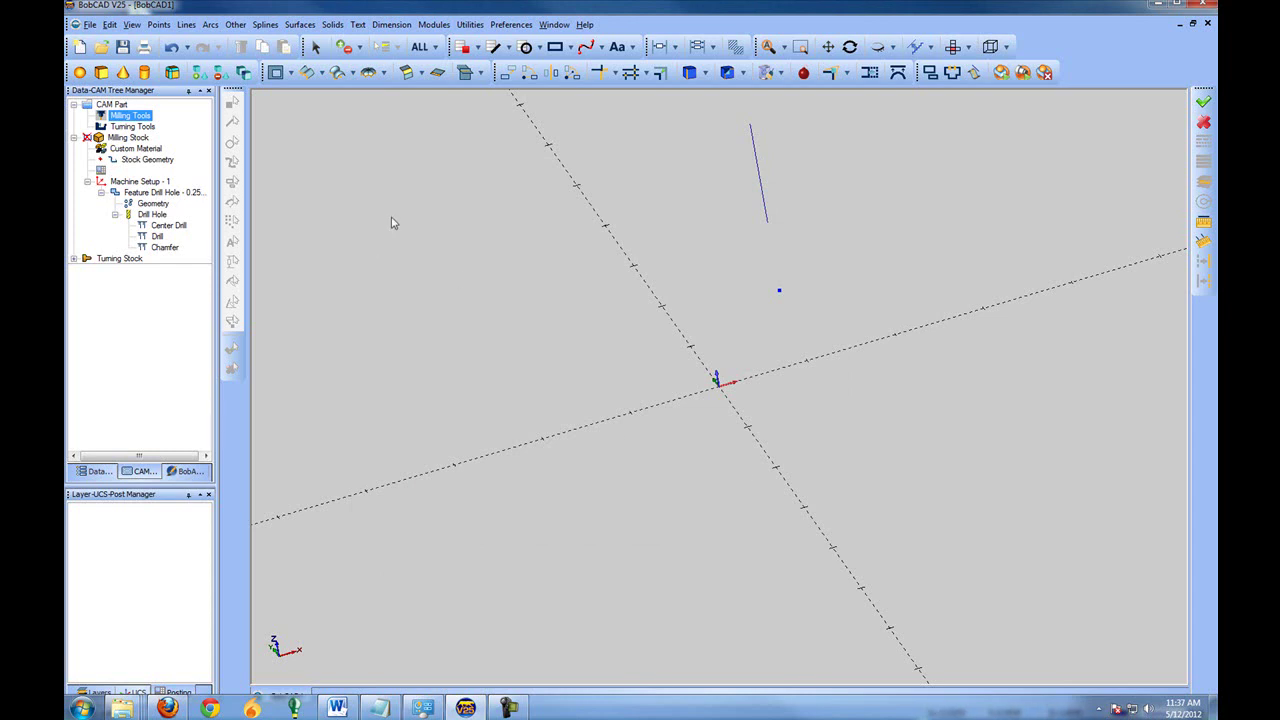
- Start another Hole drilling feature in the machine setup and assign the existing point as its geometry
{"action": "left_click", "coordinate": [137, 148]}
{"action": "left_click", "coordinate": [145, 193]}
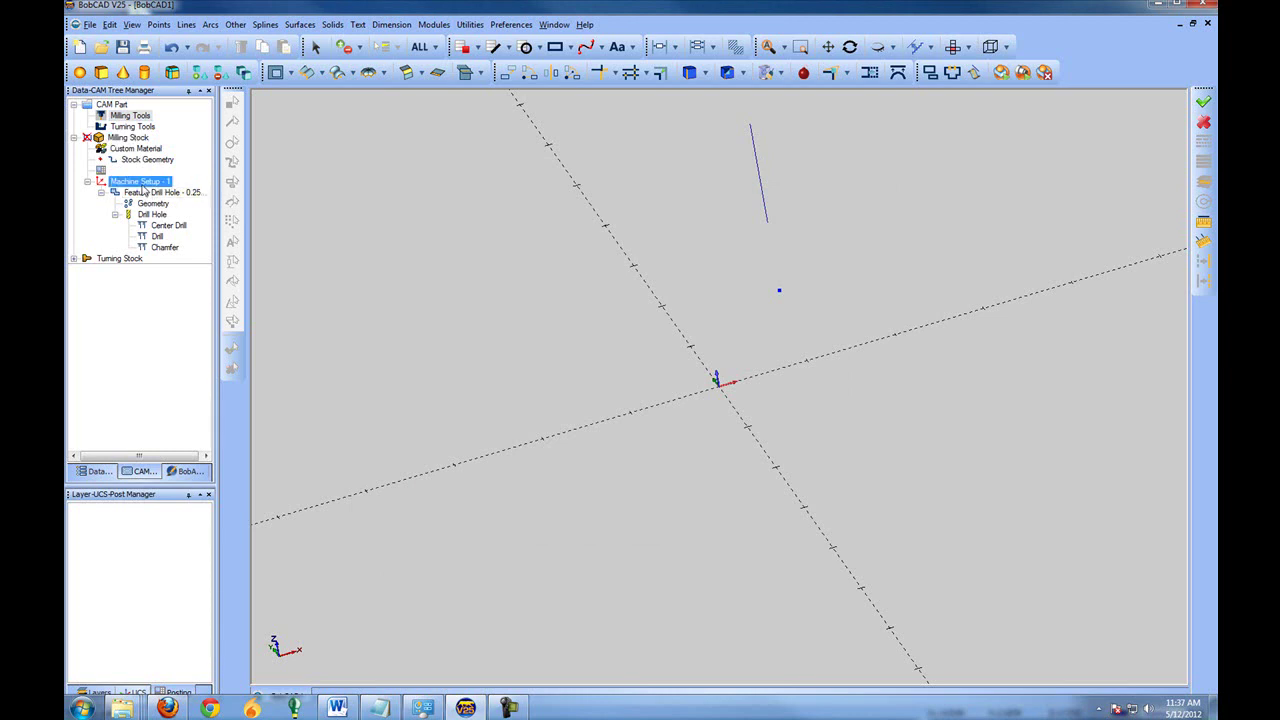
{"action": "right_click", "coordinate": [145, 193]}
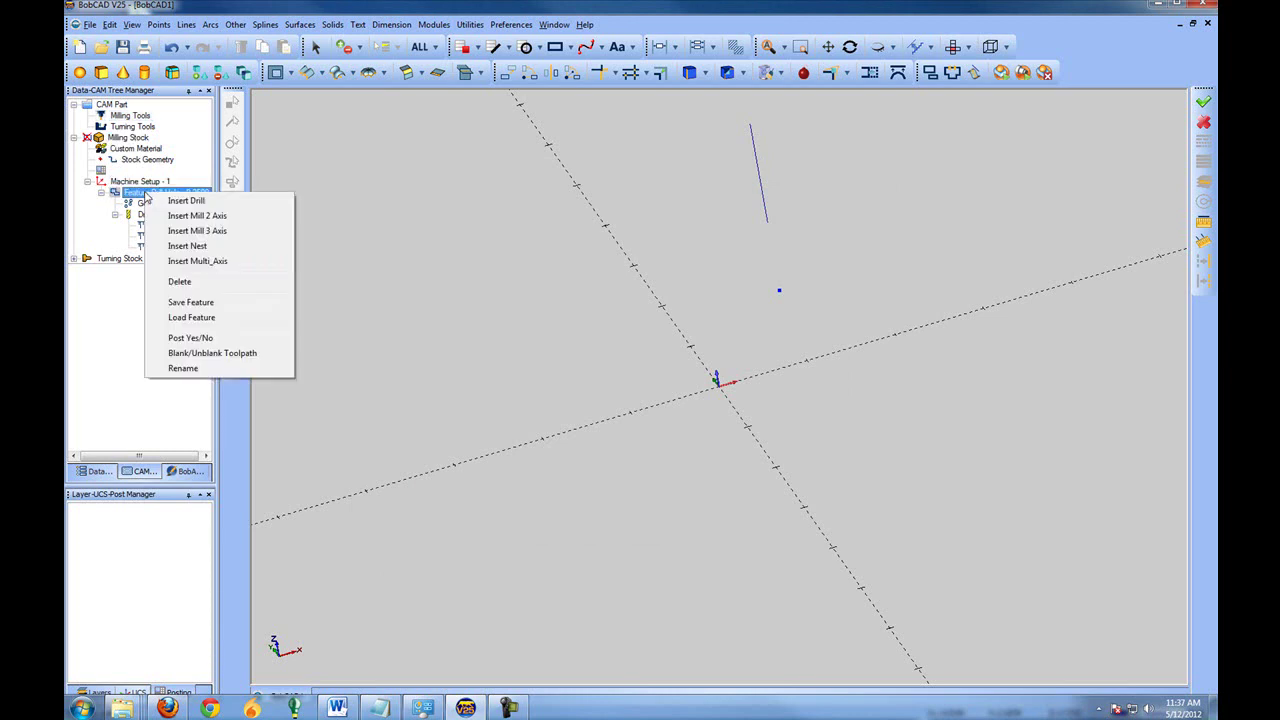
{"action": "left_click", "coordinate": [190, 201]}
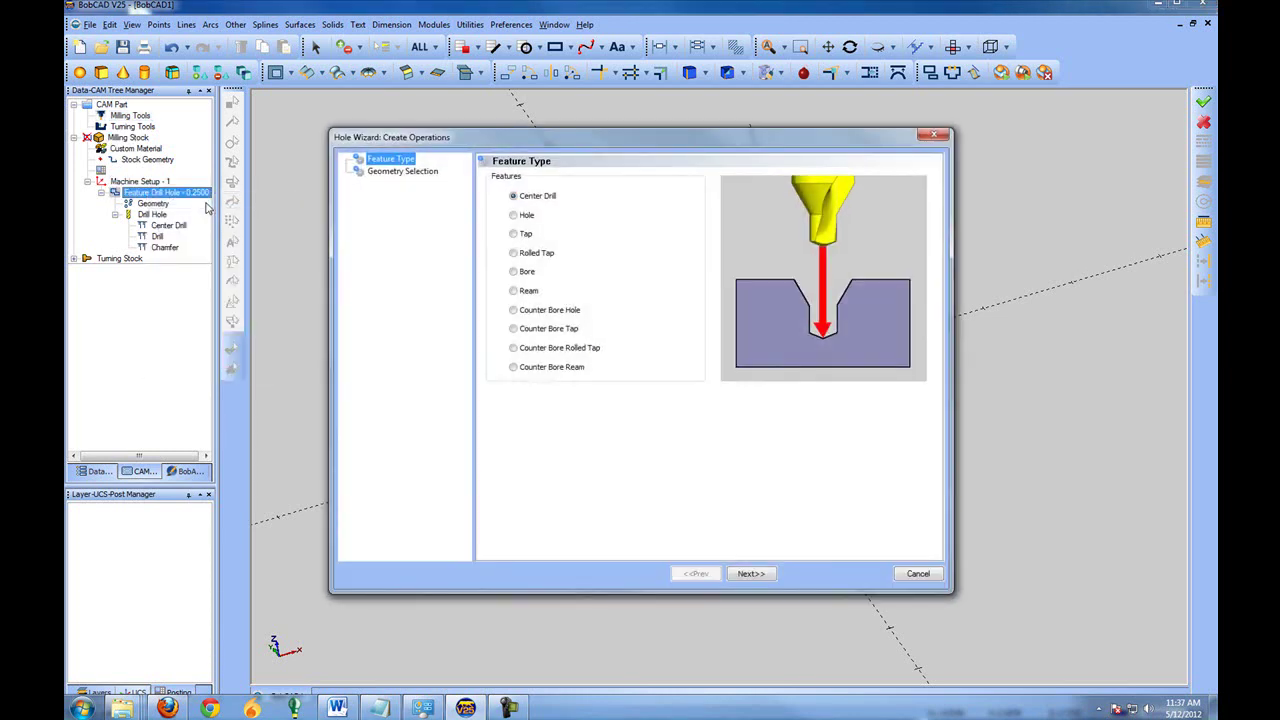
{"action": "left_click", "coordinate": [523, 216]}
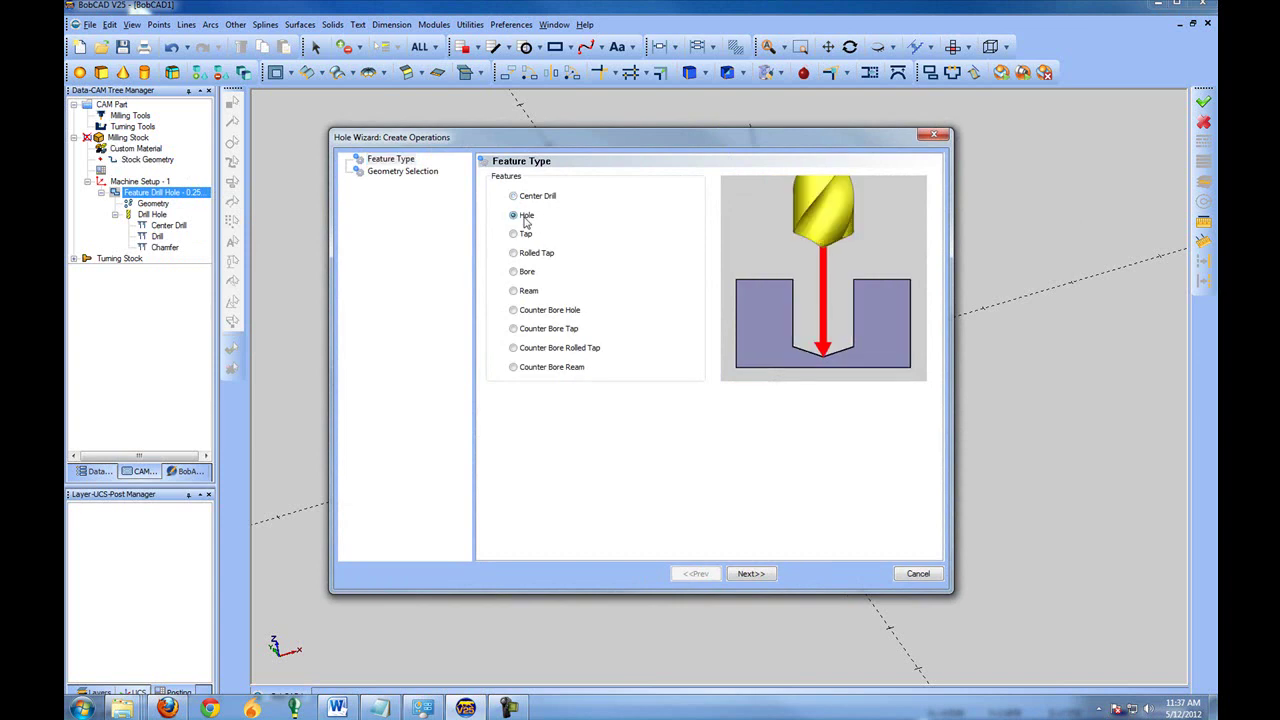
{"action": "left_click", "coordinate": [752, 574]}
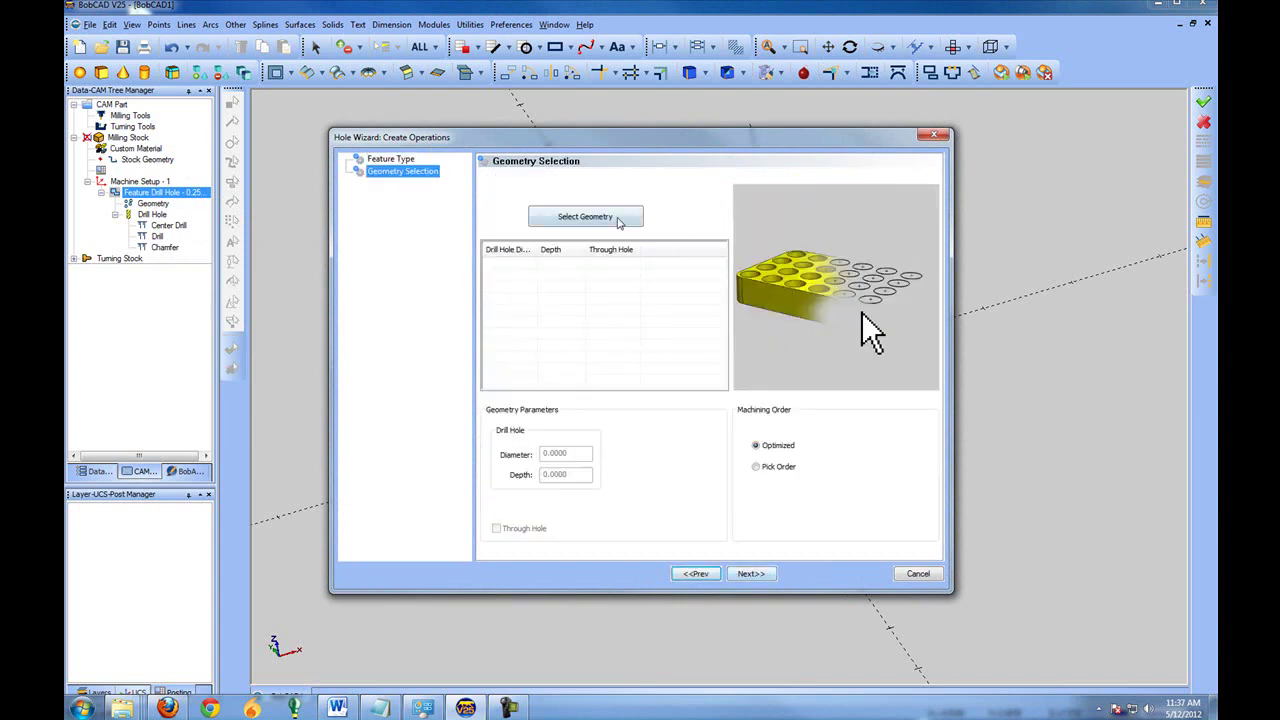
{"action": "left_click", "coordinate": [616, 220]}
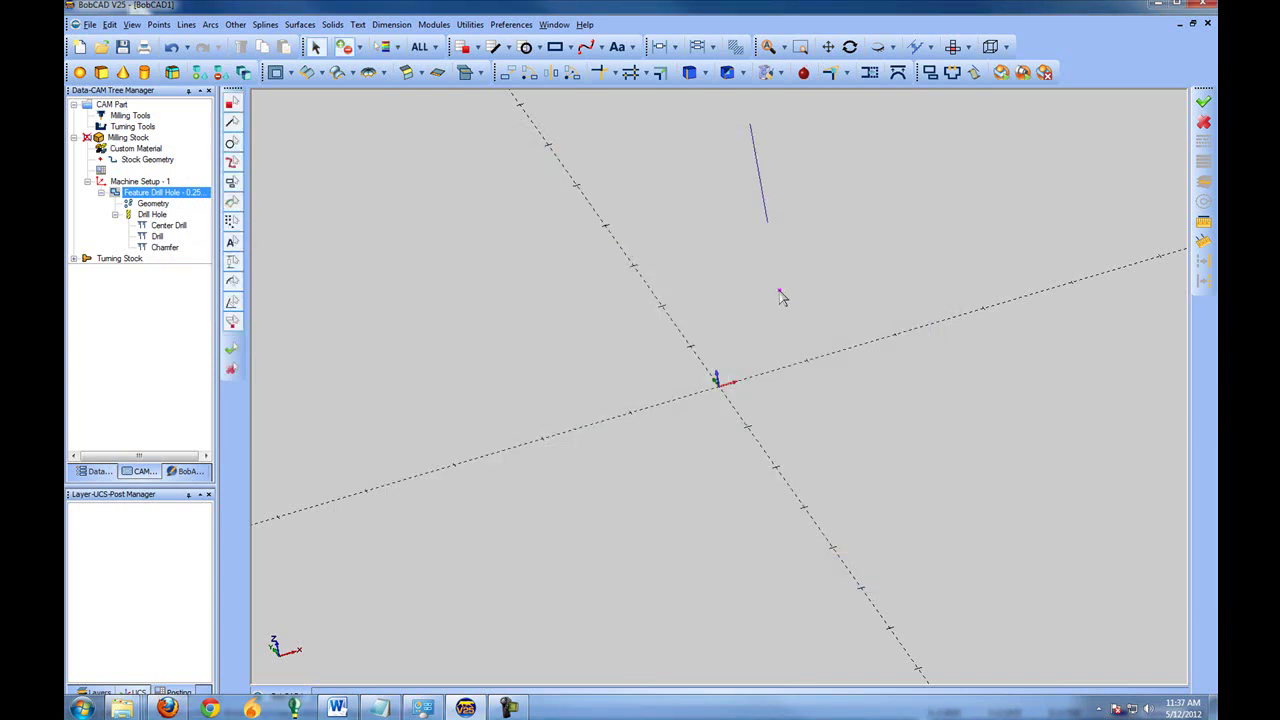
{"action": "right_click", "coordinate": [551, 180]}
{"action": "left_click", "coordinate": [573, 186]}
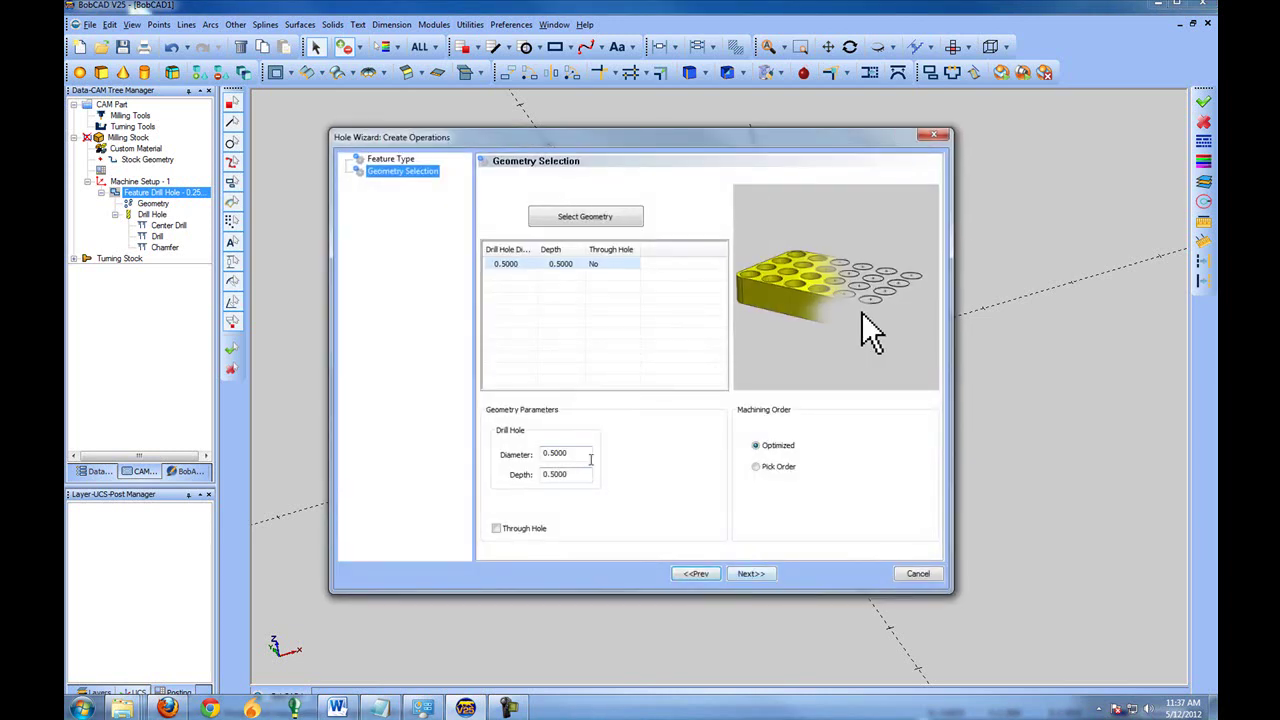
- Set the second hole's diameter to 0.5 and its depth to 2, and continue to the wizard parameters
{"action": "left_click_drag", "start_coordinate": [586, 457], "coordinate": [409, 445]}
{"action": "type", "text": ".5"}
{"action": "key", "text": "Tab"}
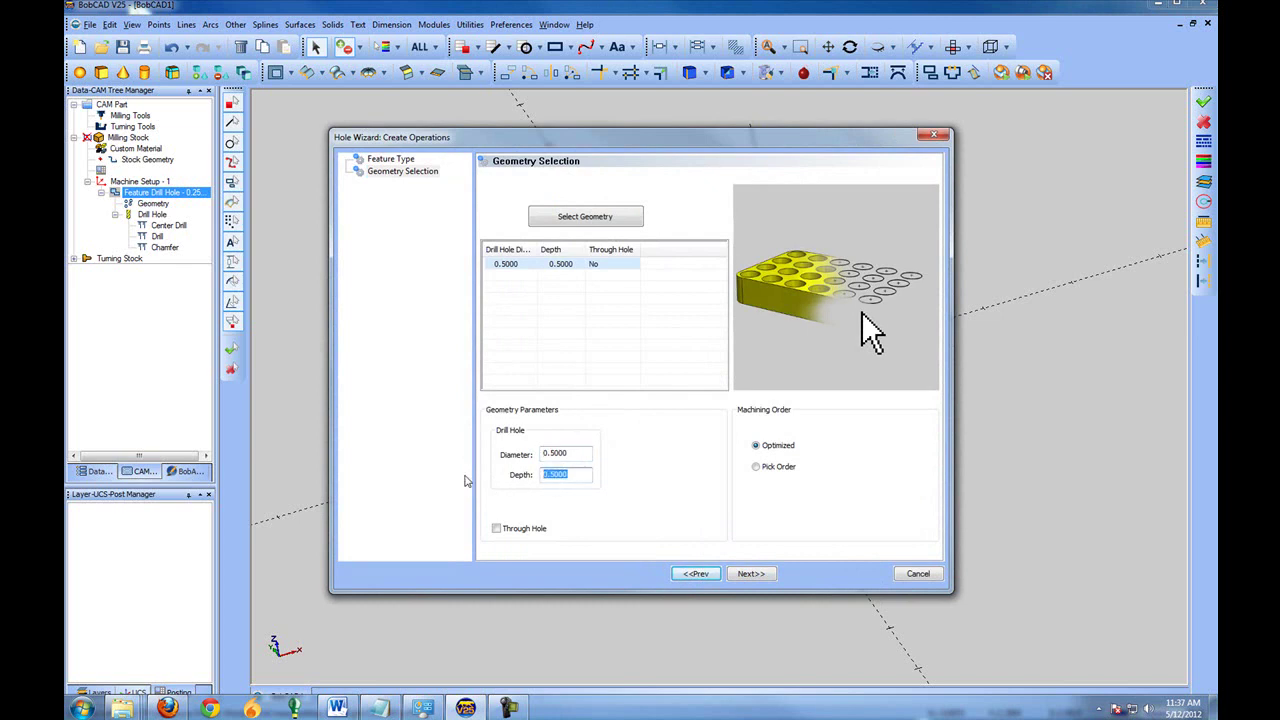
{"action": "type", "text": "2"}
{"action": "left_click", "coordinate": [755, 576]}
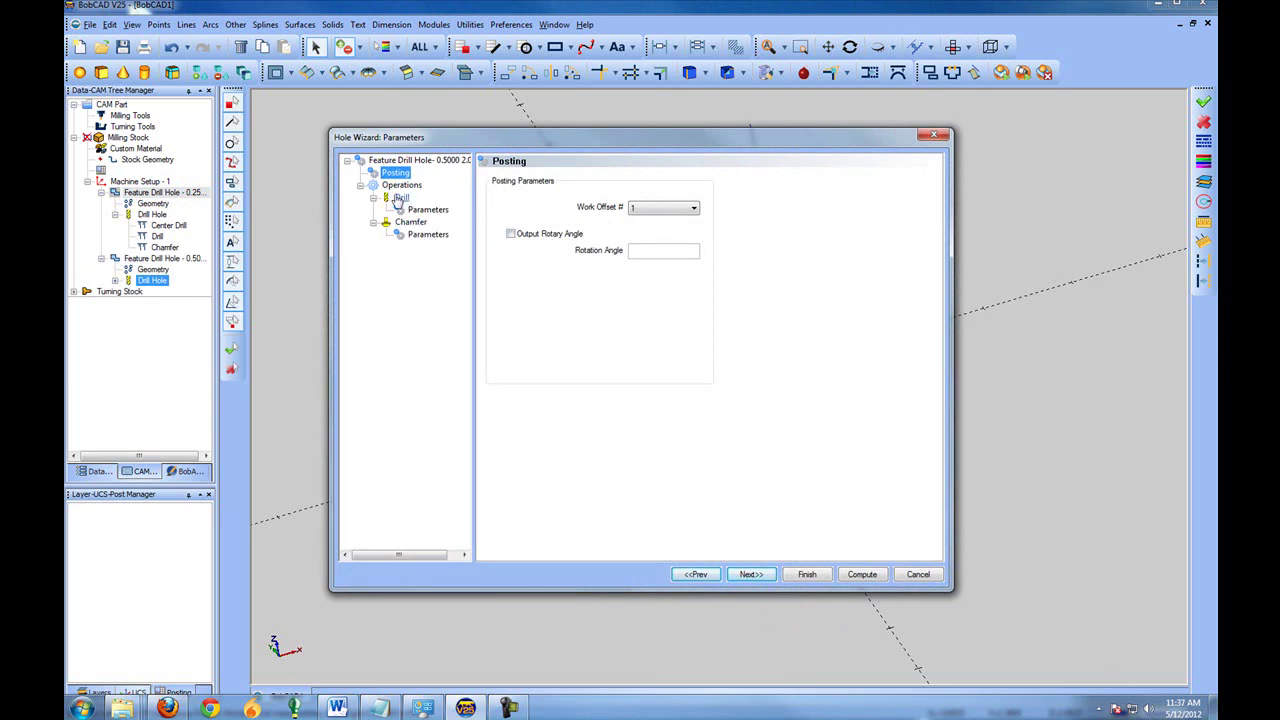
- Check the new hole's drill and chamfer settings, turn off Use Chamfer for the feature, and finish the wizard
{"action": "left_click", "coordinate": [750, 574]}
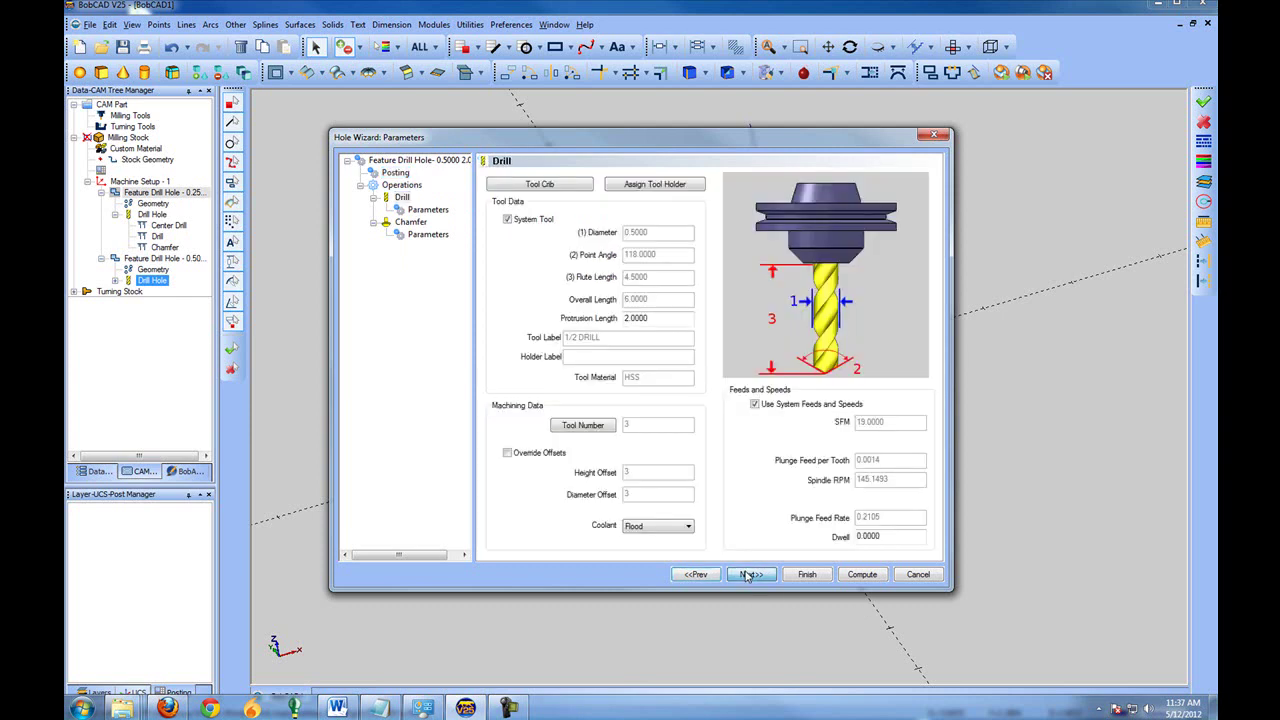
{"action": "left_click", "coordinate": [750, 574]}
{"action": "left_click", "coordinate": [750, 574]}
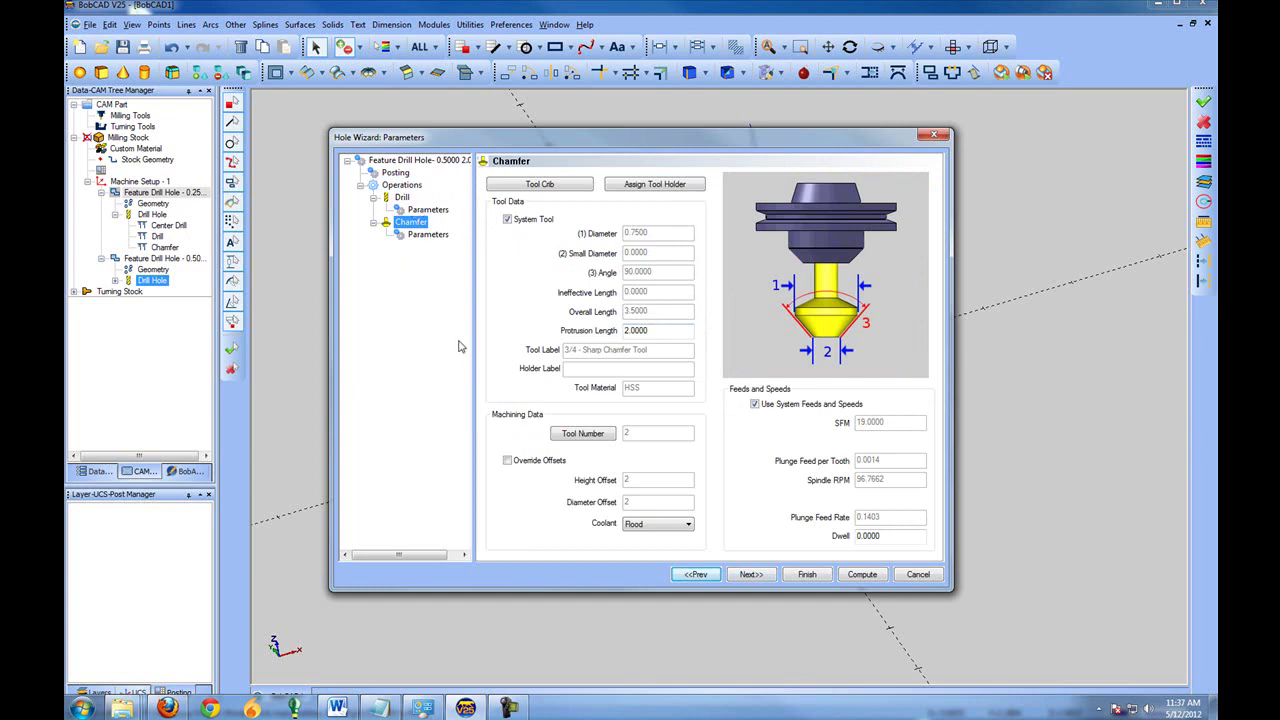
{"action": "left_click", "coordinate": [396, 161]}
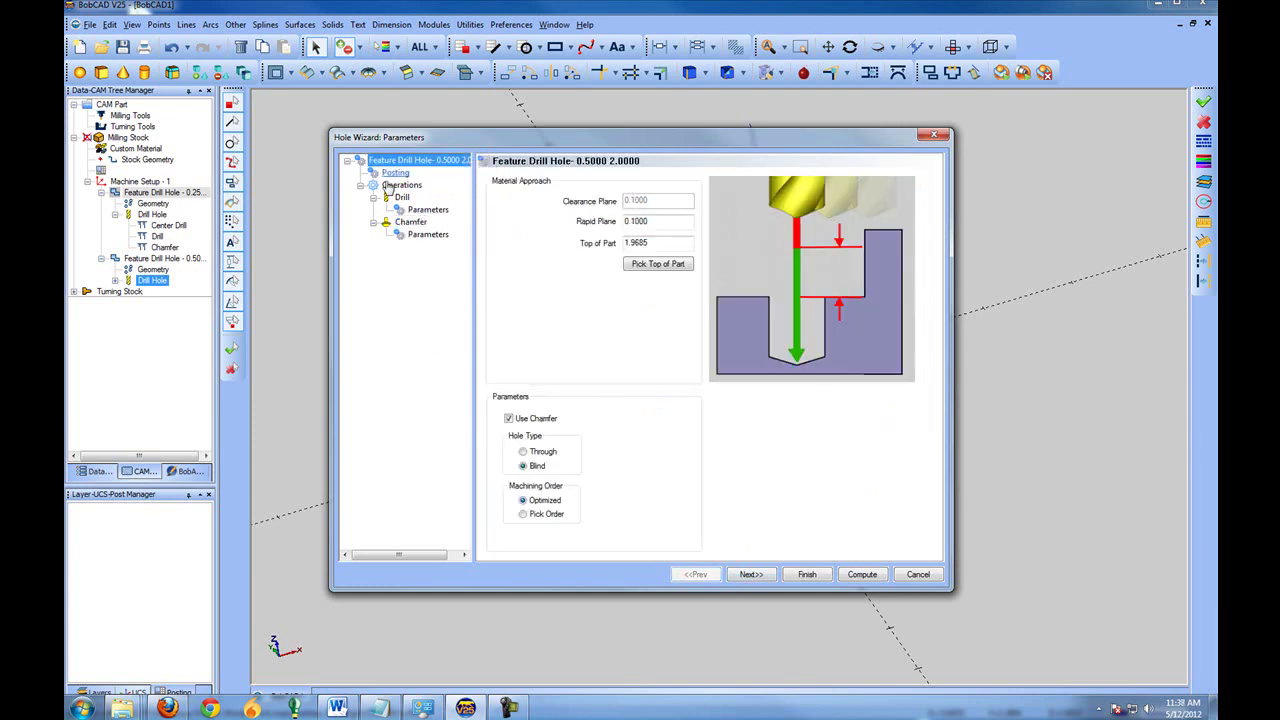
{"action": "left_click", "coordinate": [509, 419]}
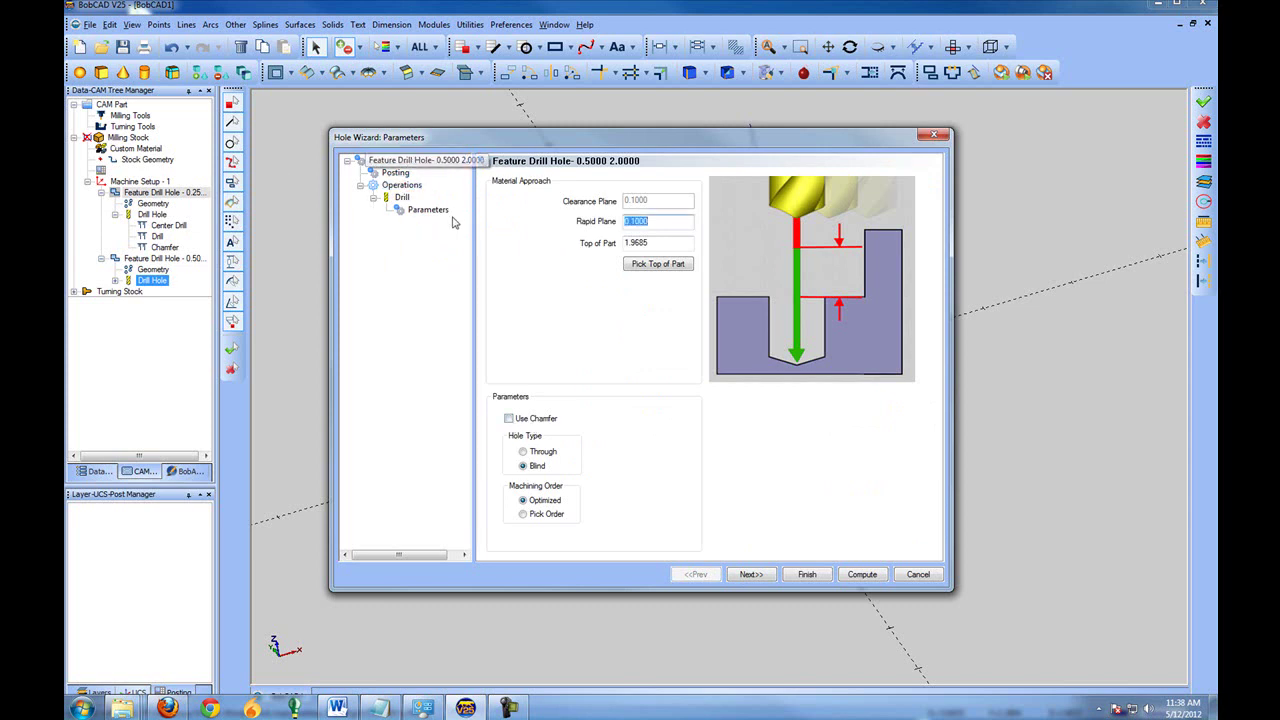
{"action": "left_click", "coordinate": [806, 575]}
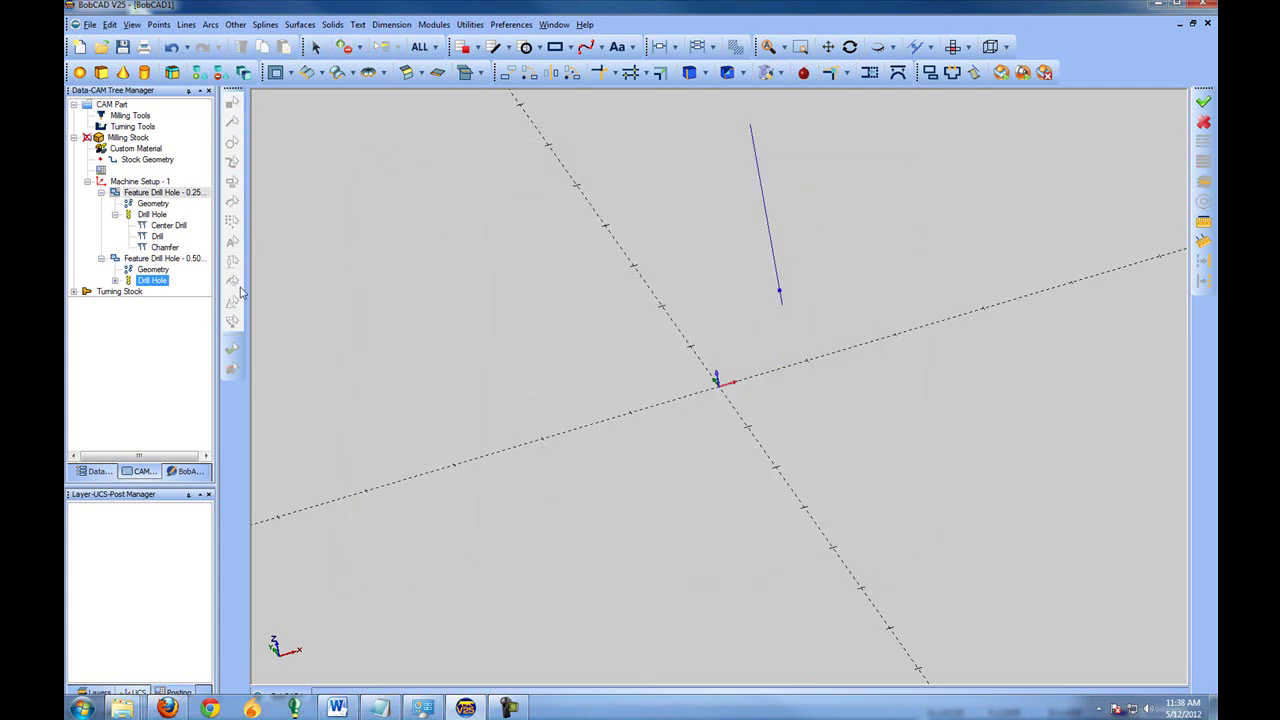
- Compute the second Drill Hole toolpath and expand it to check which operations it contains
{"action": "right_click", "coordinate": [163, 283]}
{"action": "left_click", "coordinate": [212, 309]}
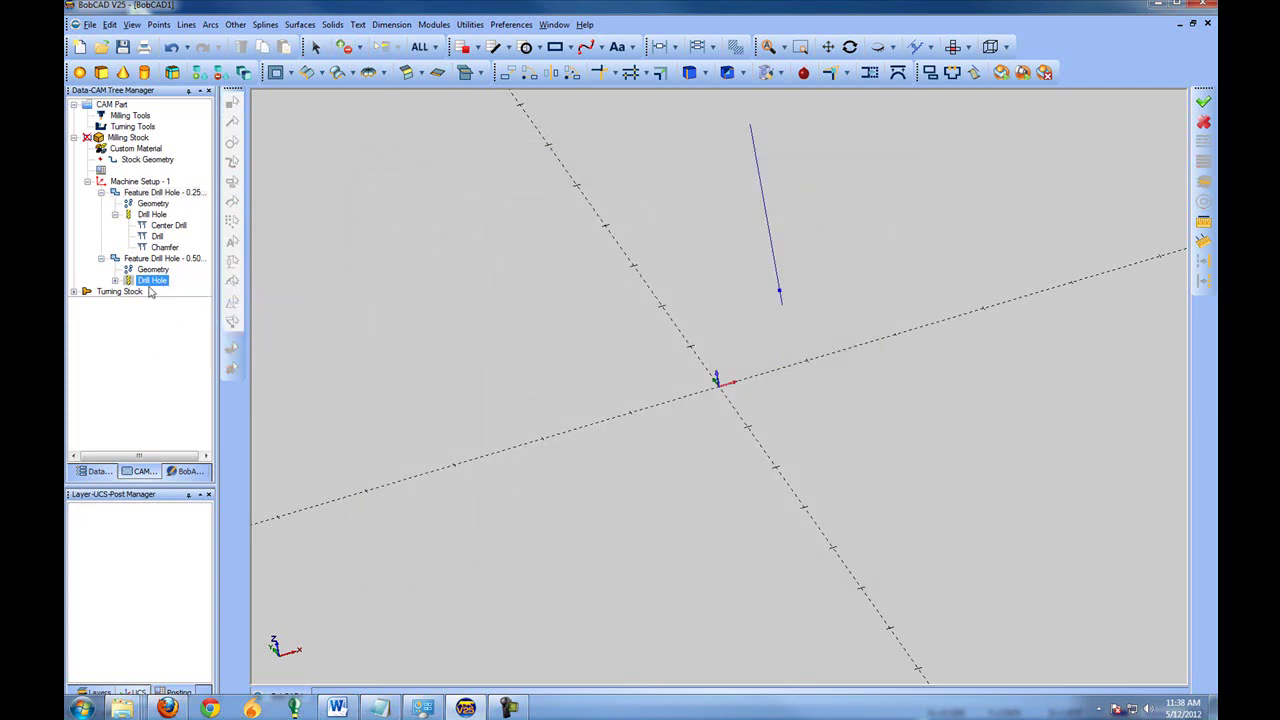
{"action": "left_click", "coordinate": [160, 258]}
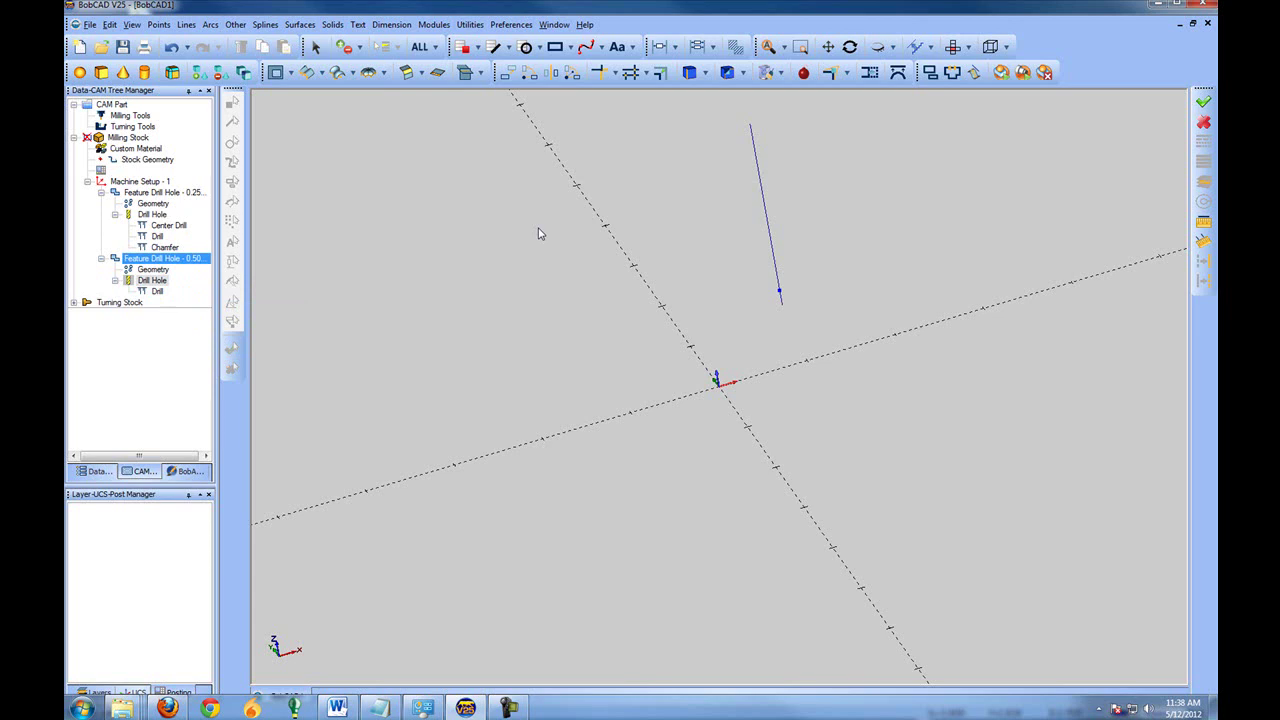
- Open the default milling tool pattern and examine the operation lists of the HOLE and TAP feature types
{"action": "right_click", "coordinate": [128, 118]}
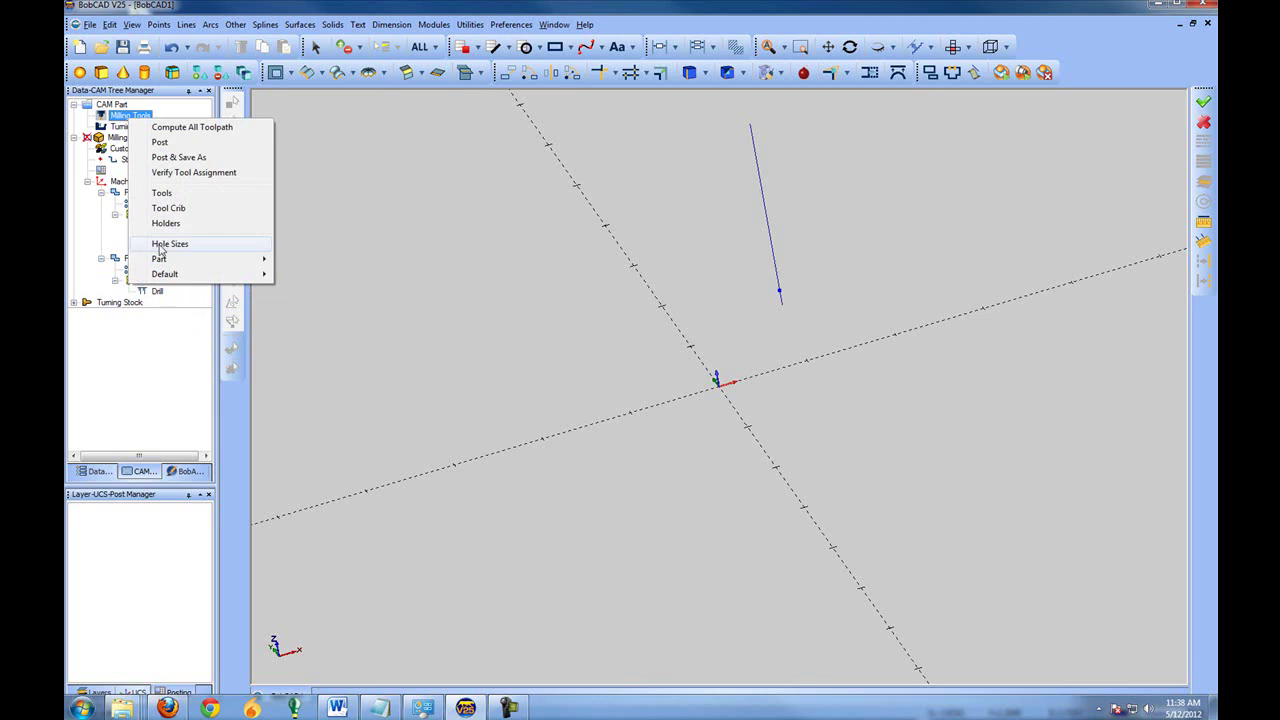
{"action": "mouse_move", "coordinate": [196, 276]}
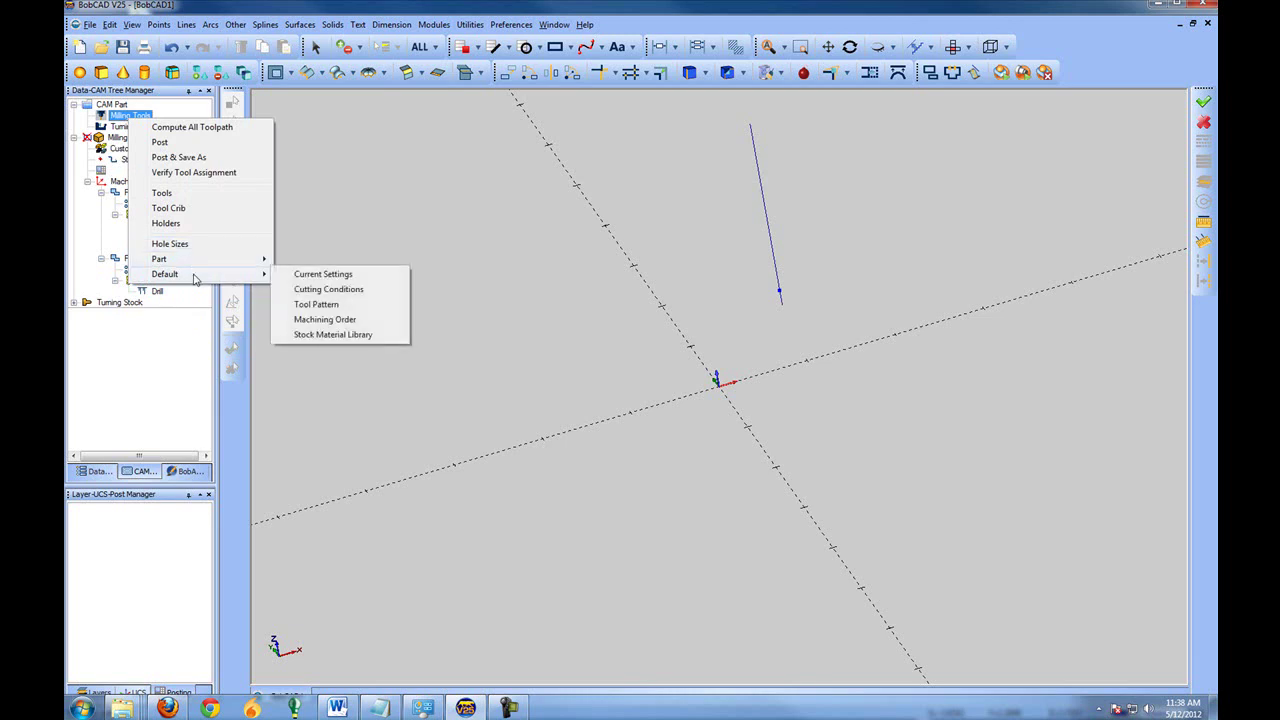
{"action": "left_click", "coordinate": [340, 304]}
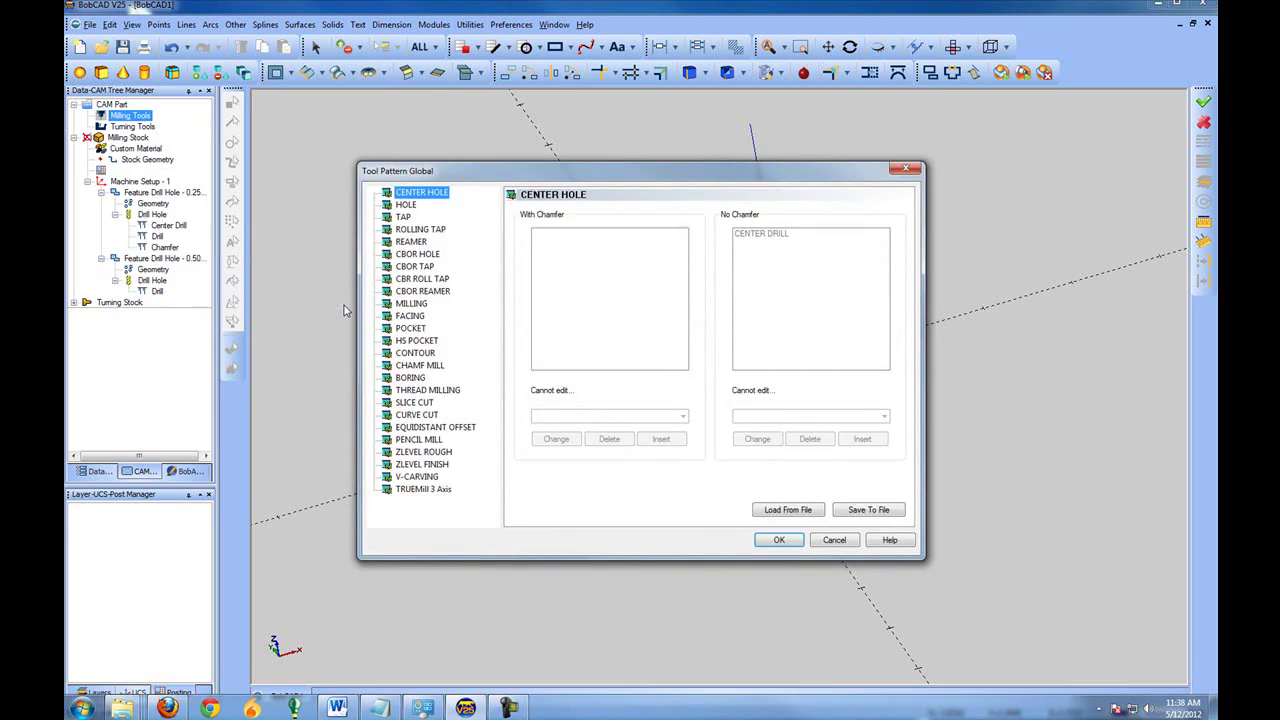
{"action": "left_click", "coordinate": [406, 205]}
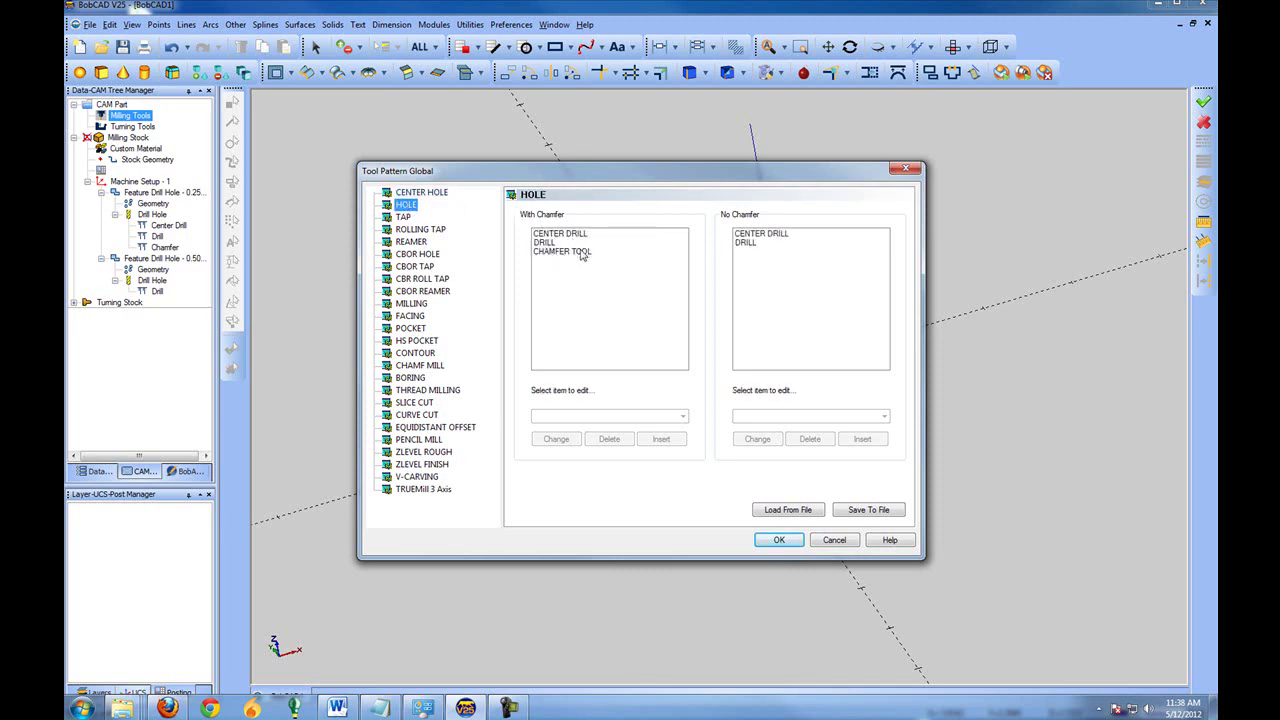
{"action": "left_click", "coordinate": [403, 218]}
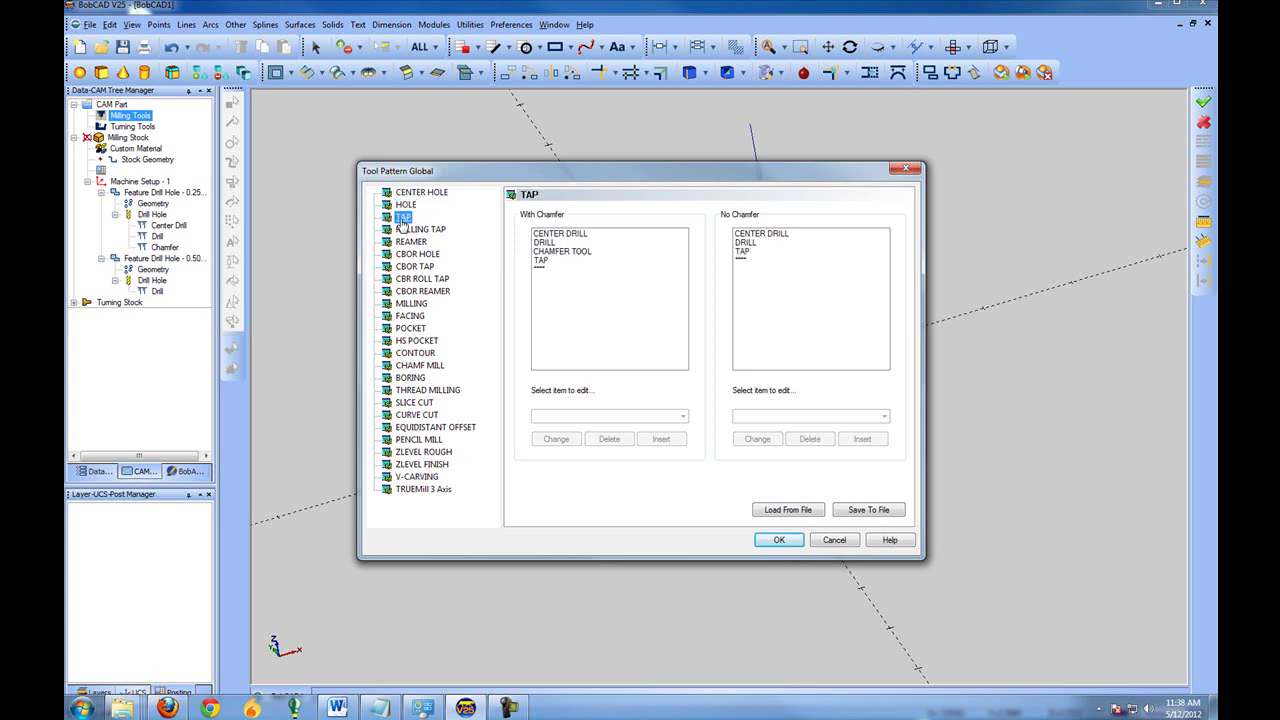
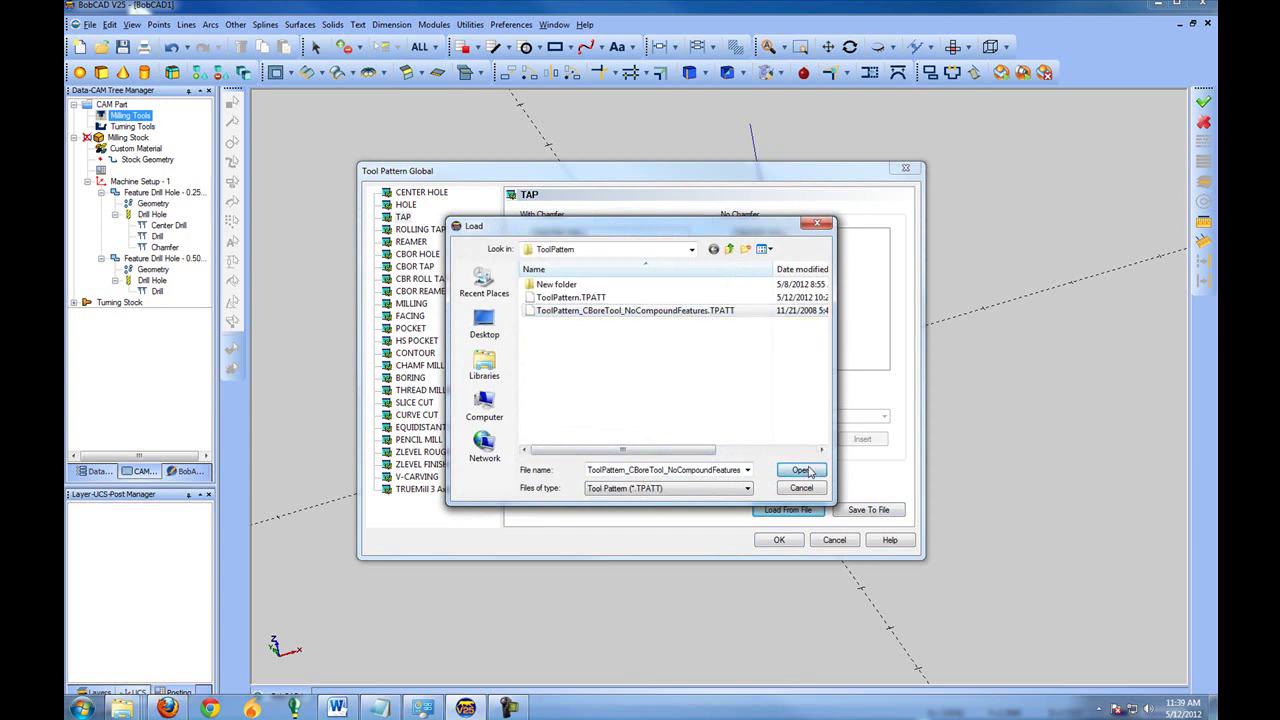
- Load the pattern file ToolPattern_CBoreTool_NoCompoundFeatures.TPATT and examine the operation lists of the TAP, REAMER and CBOR TAP feature types
{"action": "left_click", "coordinate": [802, 471]}
{"action": "left_click", "coordinate": [405, 204]}
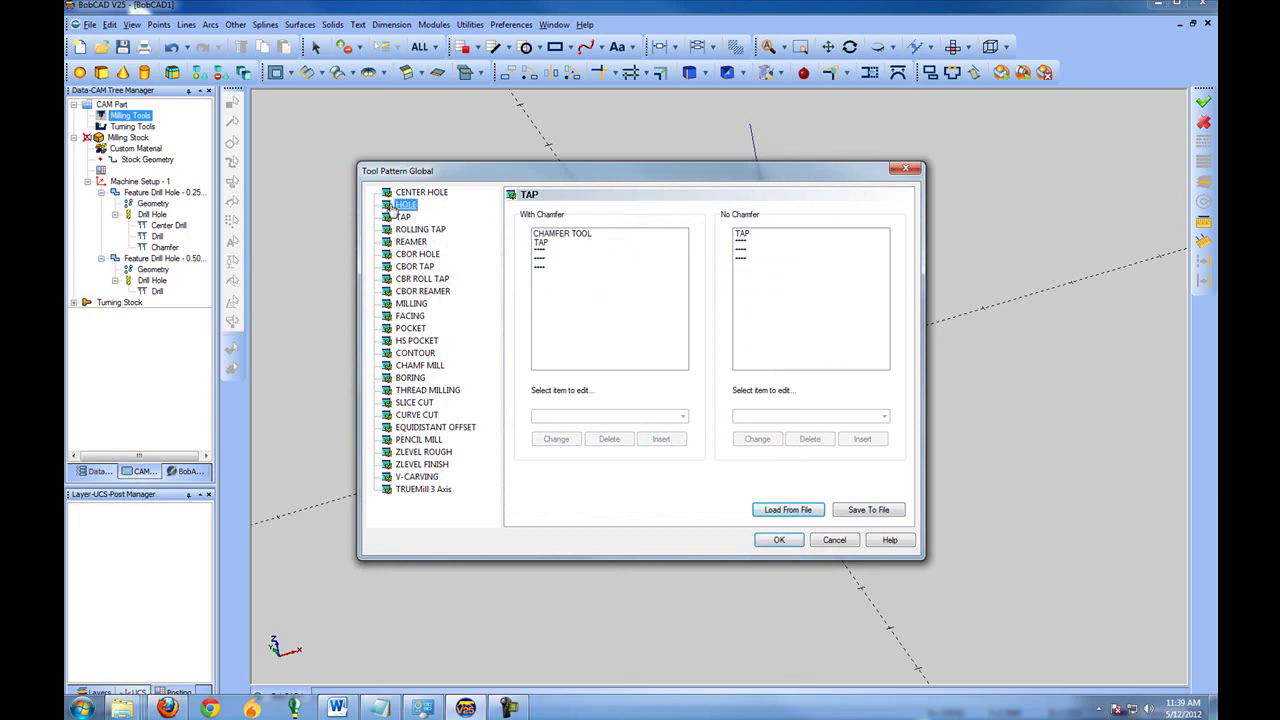
{"action": "left_click", "coordinate": [403, 217]}
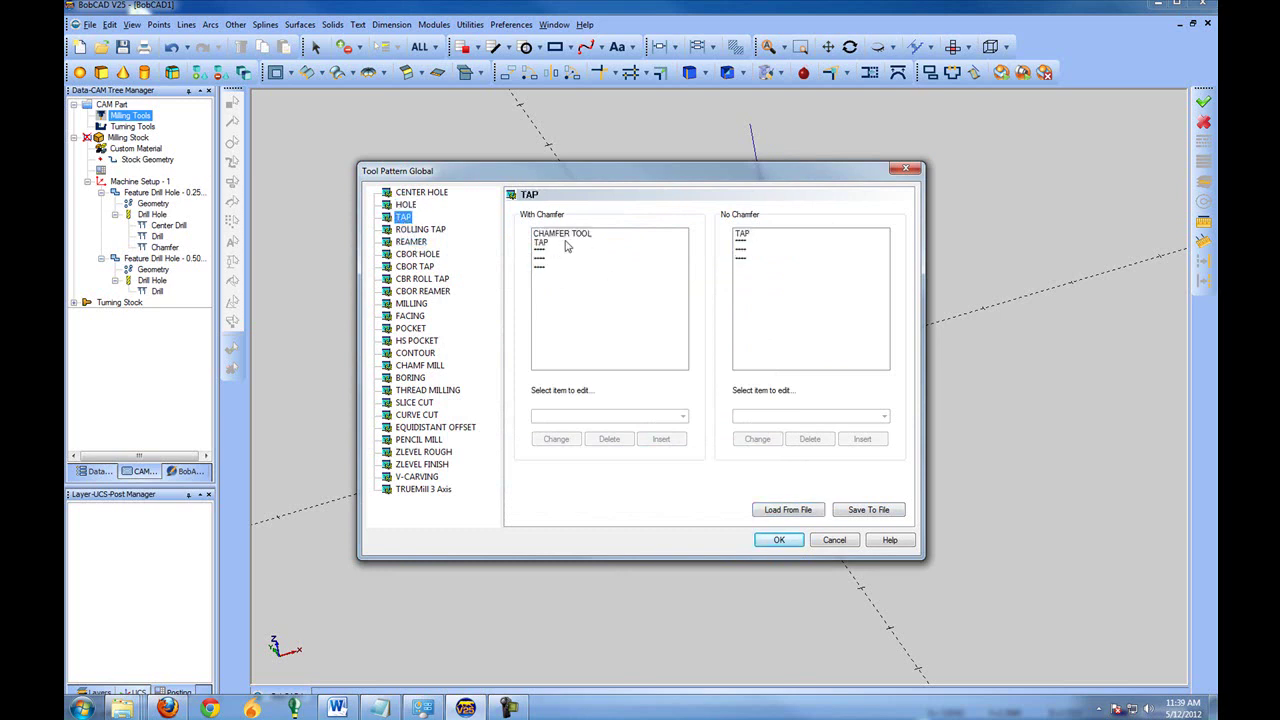
{"action": "left_click", "coordinate": [411, 232]}
{"action": "left_click", "coordinate": [408, 242]}
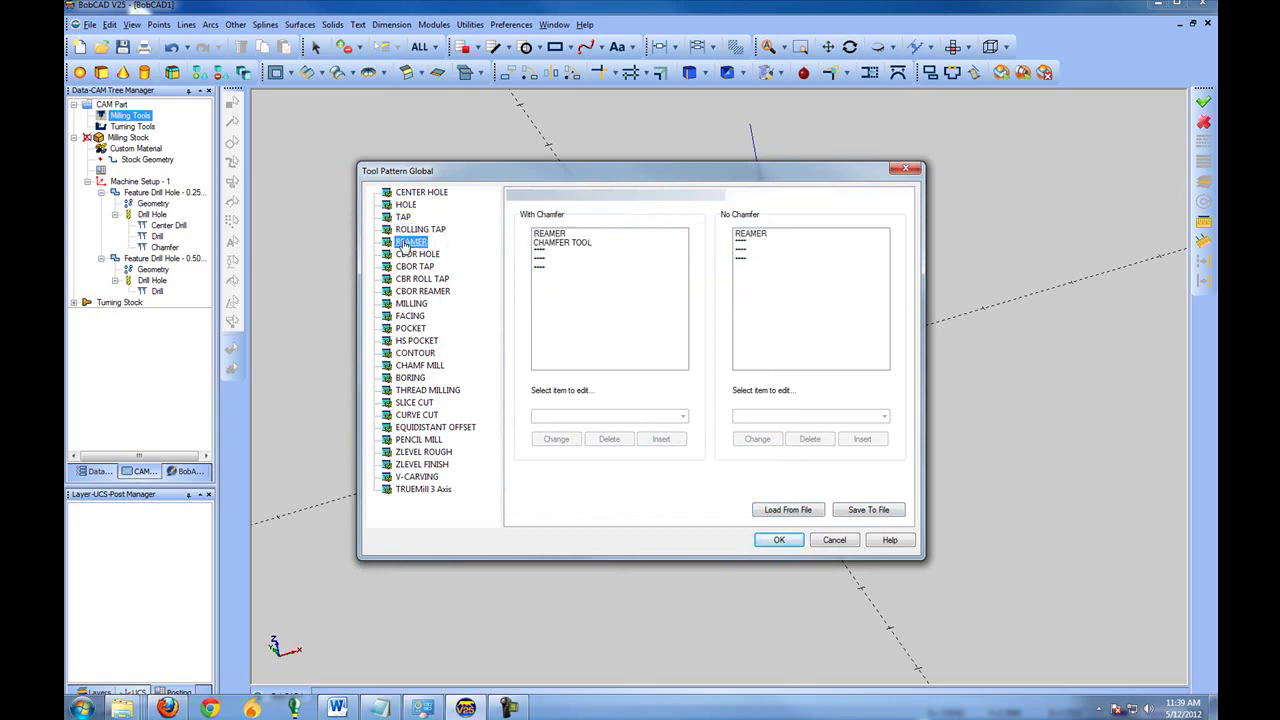
{"action": "left_click", "coordinate": [412, 266]}
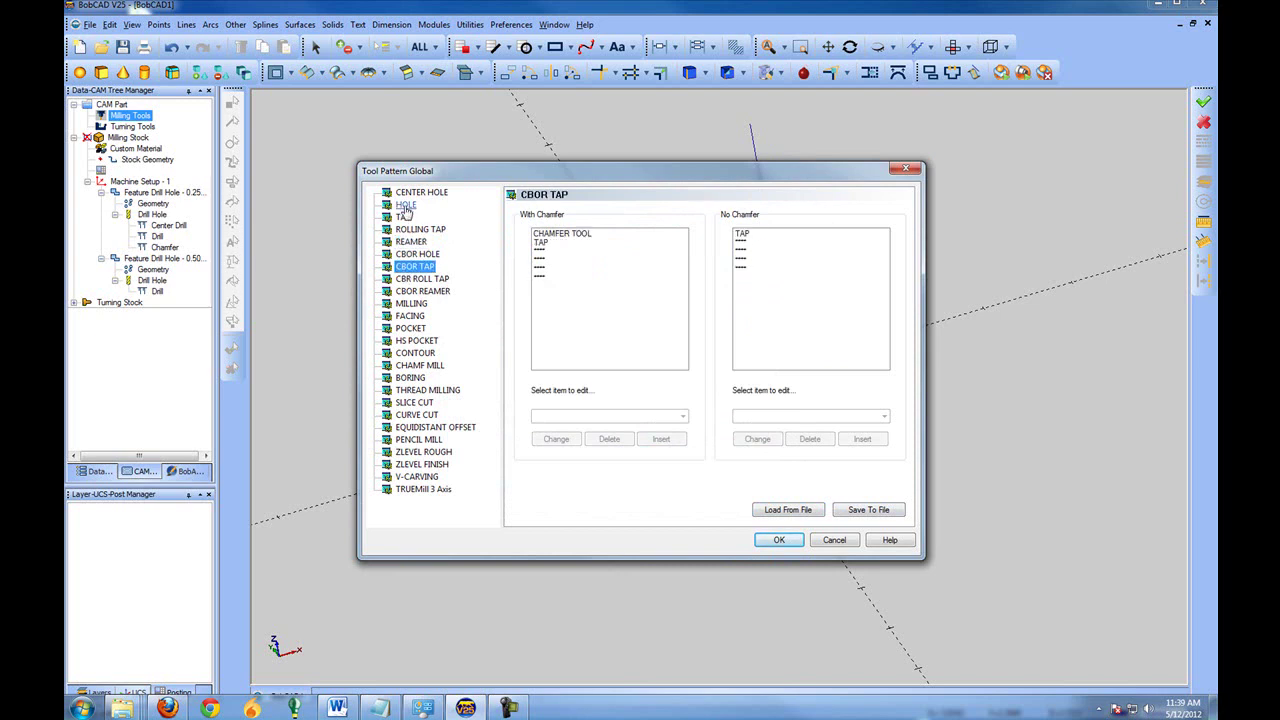
- Load the pattern file ToolPattern.TPATT and check the operations of the CBOR TAP and TAP feature types
{"action": "left_click", "coordinate": [812, 510]}
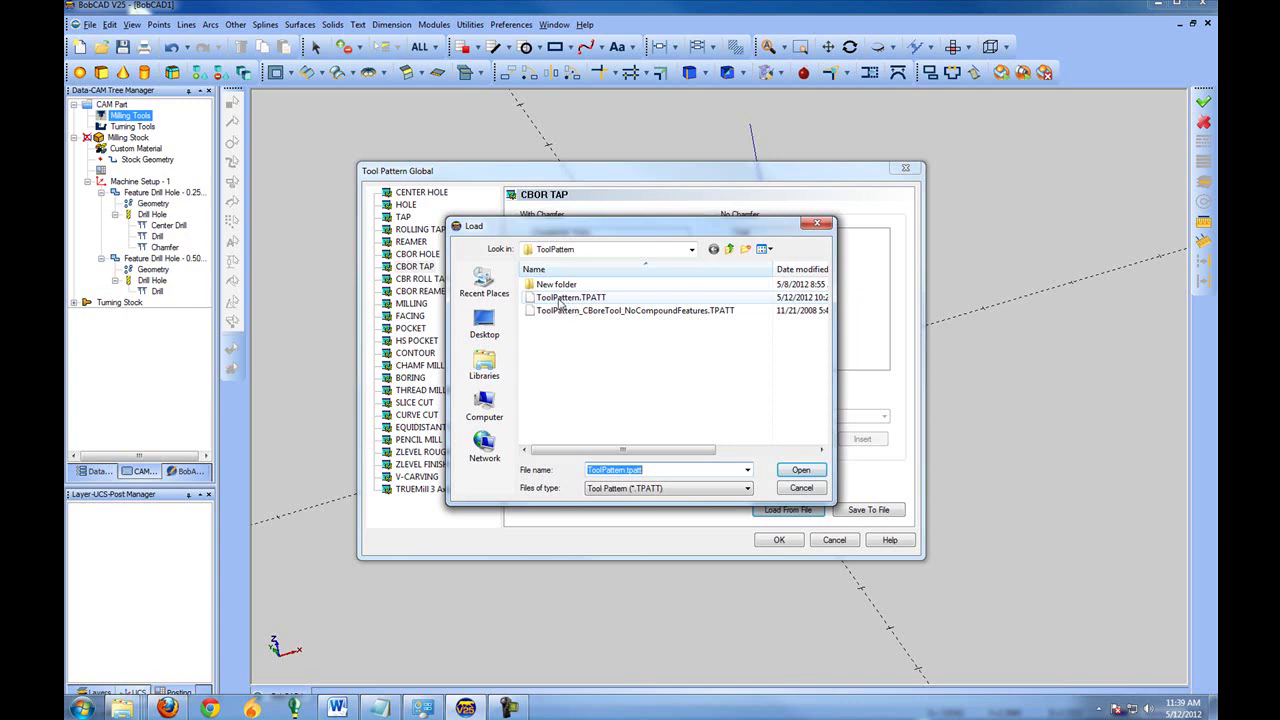
{"action": "left_click", "coordinate": [566, 297]}
{"action": "left_click", "coordinate": [800, 471]}
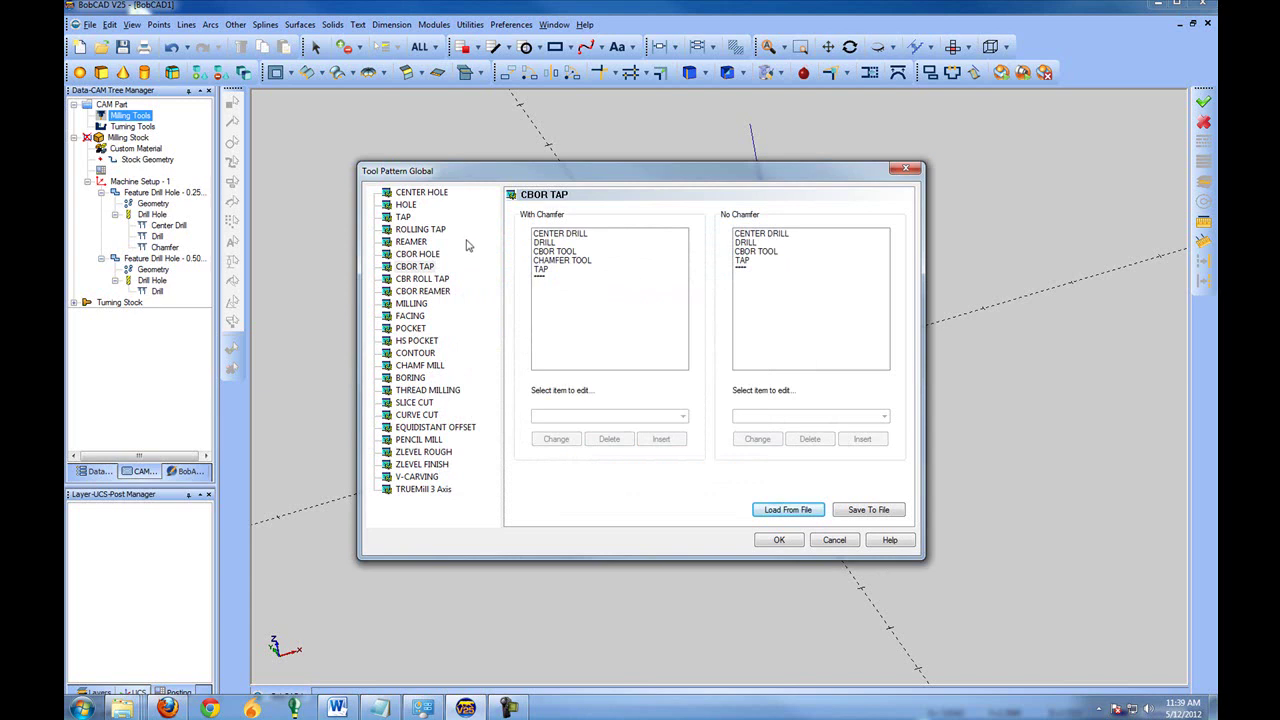
{"action": "left_click", "coordinate": [401, 218]}
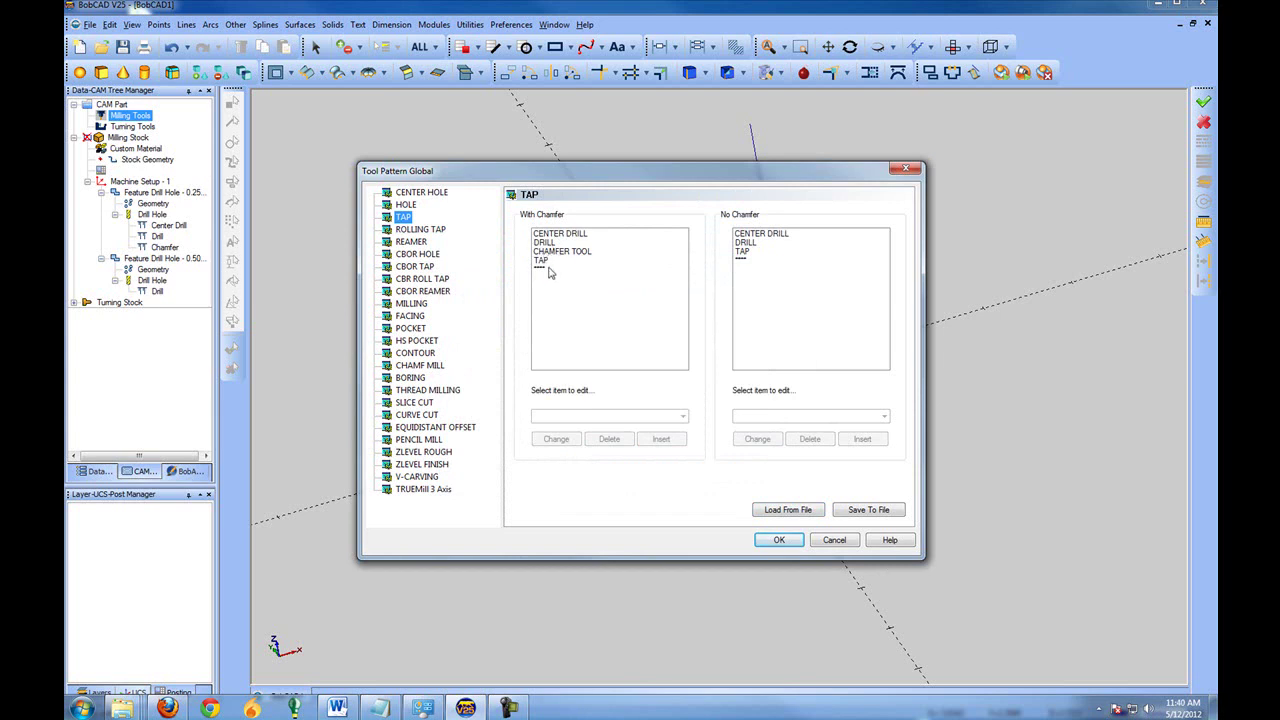
- Load ToolPattern_CBoreTool_NoCompoundFeatures.TPATT again, check the TAP operations for holes with a chamfer, and accept the tool pattern
{"action": "left_click", "coordinate": [783, 510]}
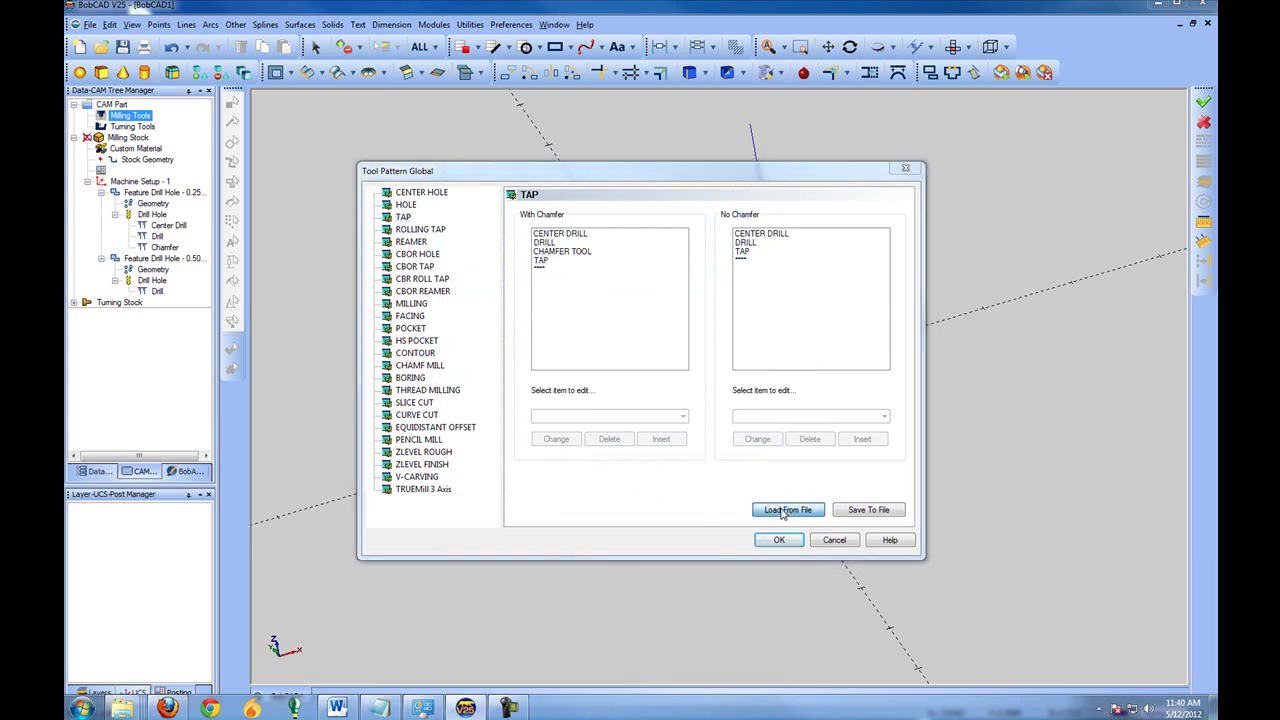
{"action": "left_click", "coordinate": [643, 312]}
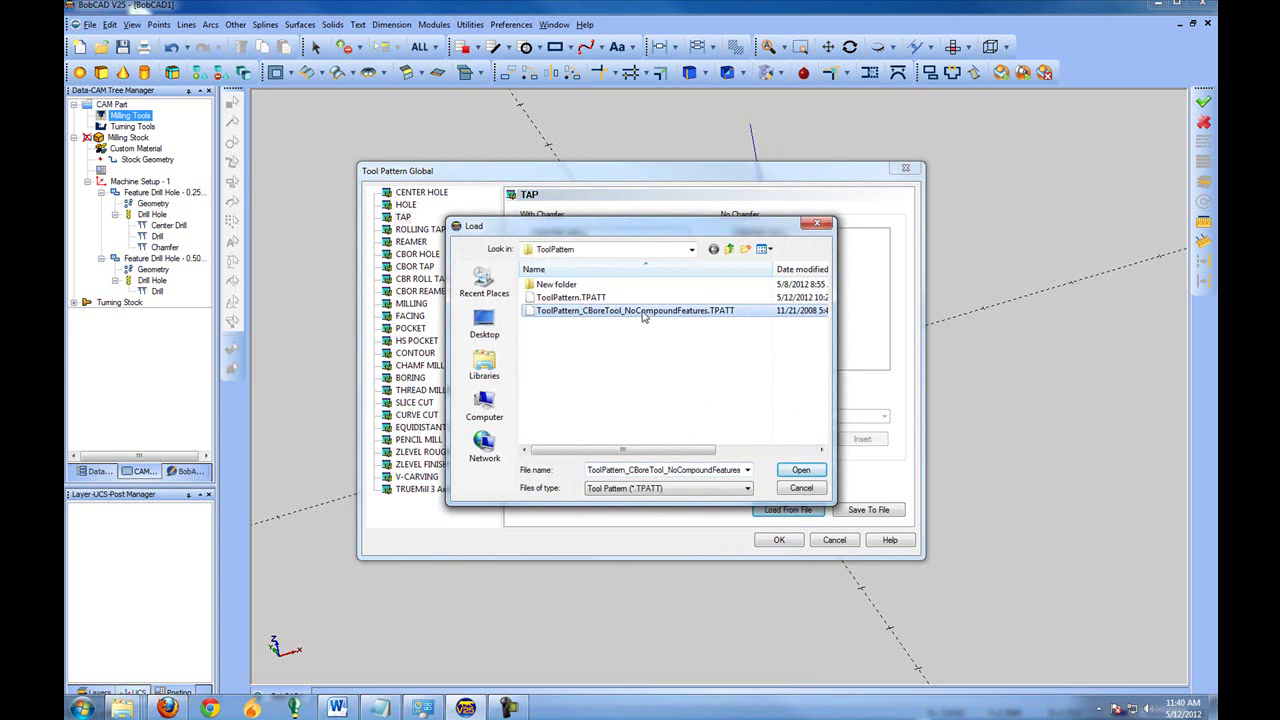
{"action": "left_click", "coordinate": [800, 471]}
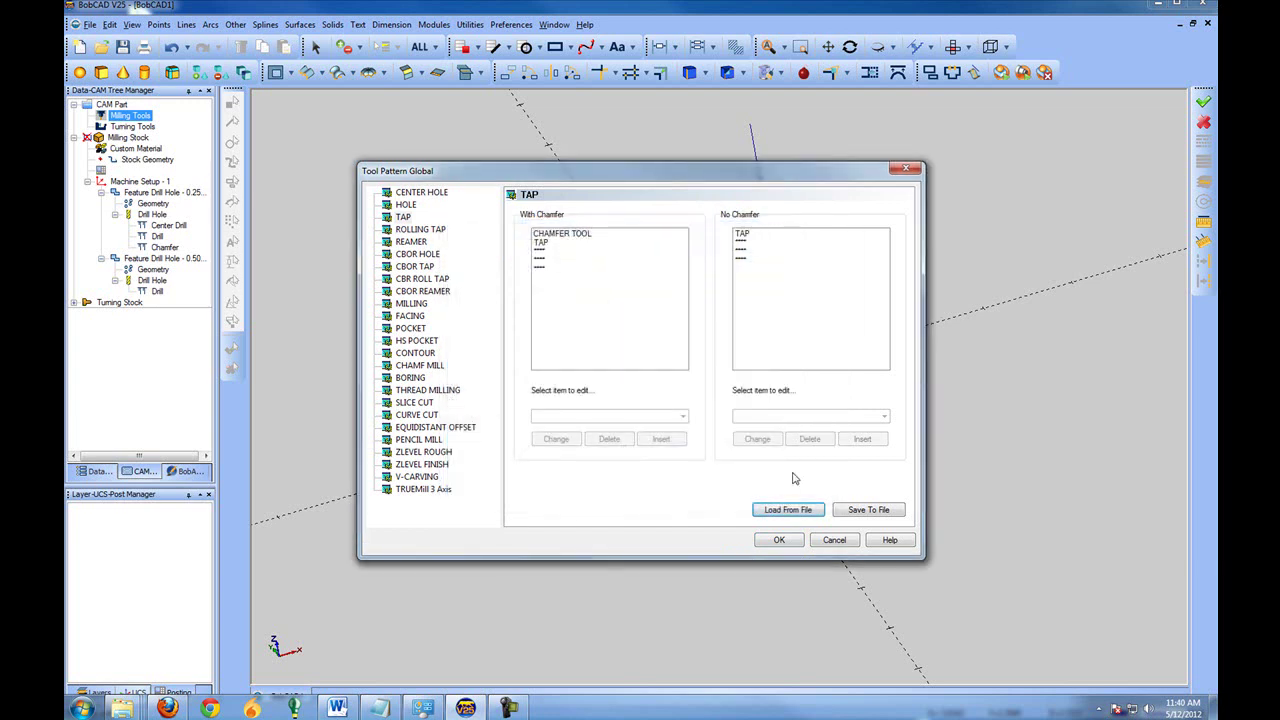
{"action": "left_click", "coordinate": [574, 236]}
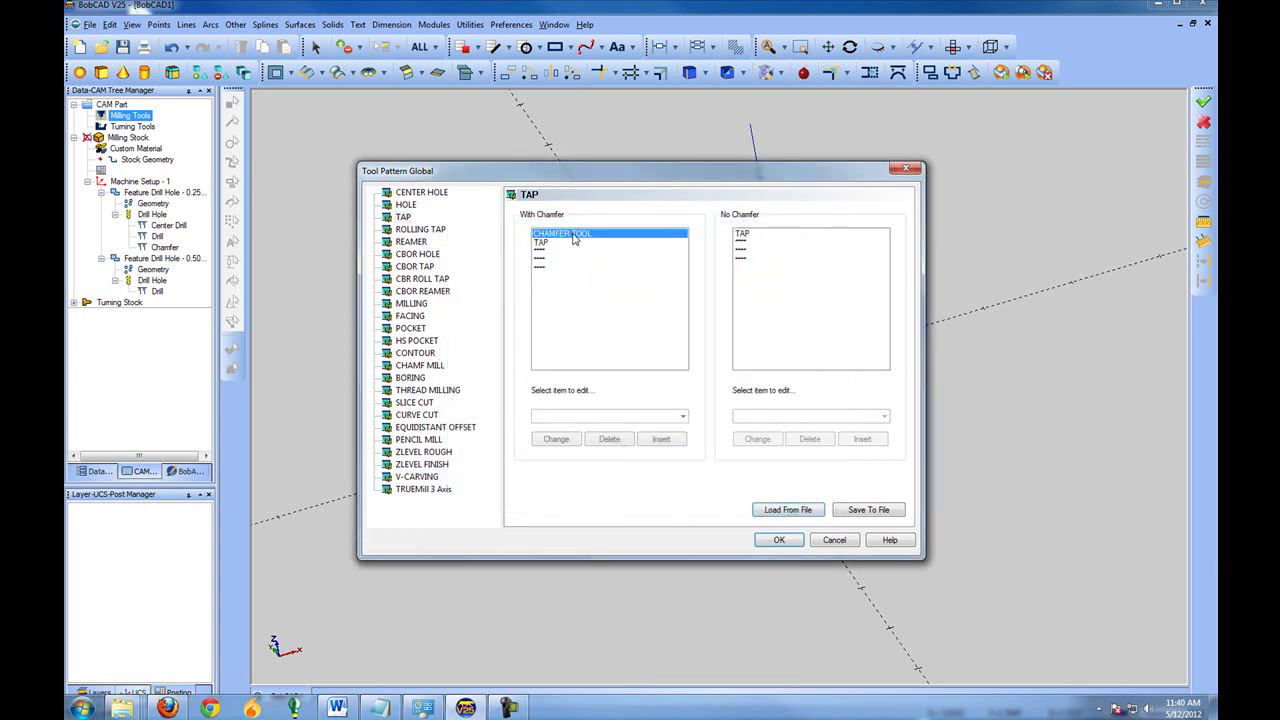
{"action": "left_click", "coordinate": [552, 244]}
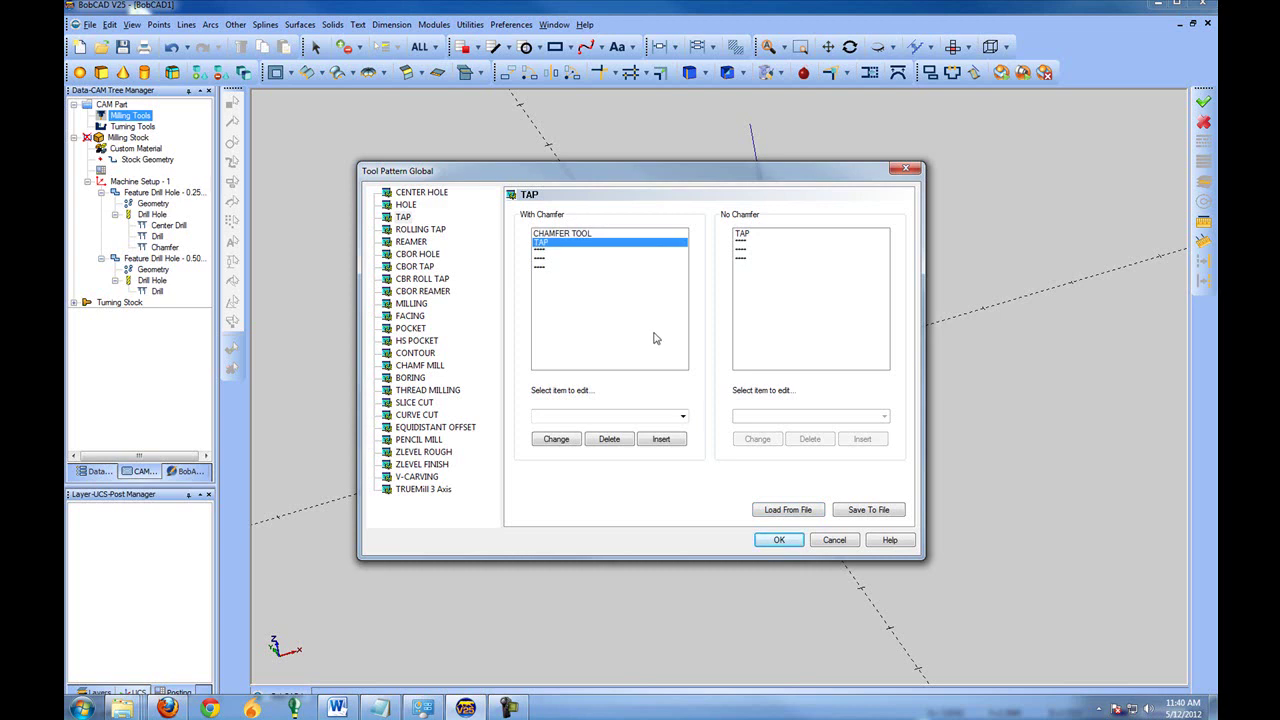
{"action": "left_click", "coordinate": [772, 538]}
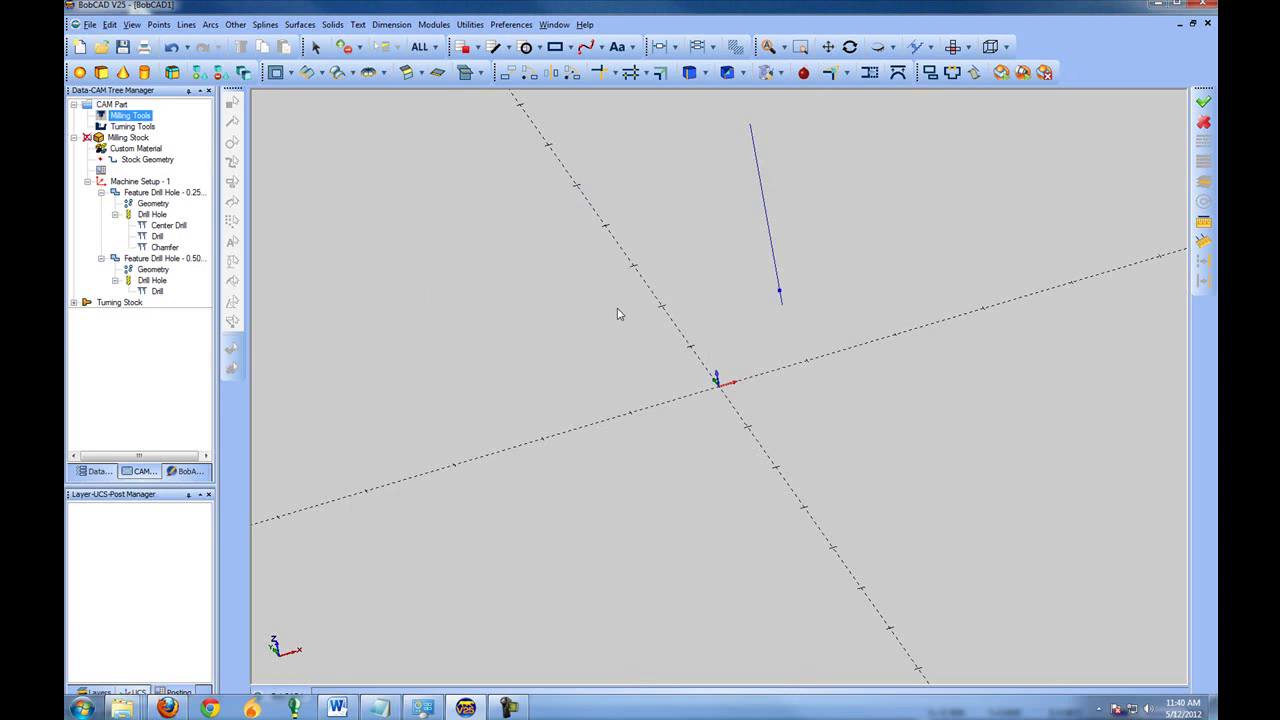
- Edit the first Drill Hole feature and set the overall depth of its drill operation to 1
{"action": "left_click", "coordinate": [153, 215]}
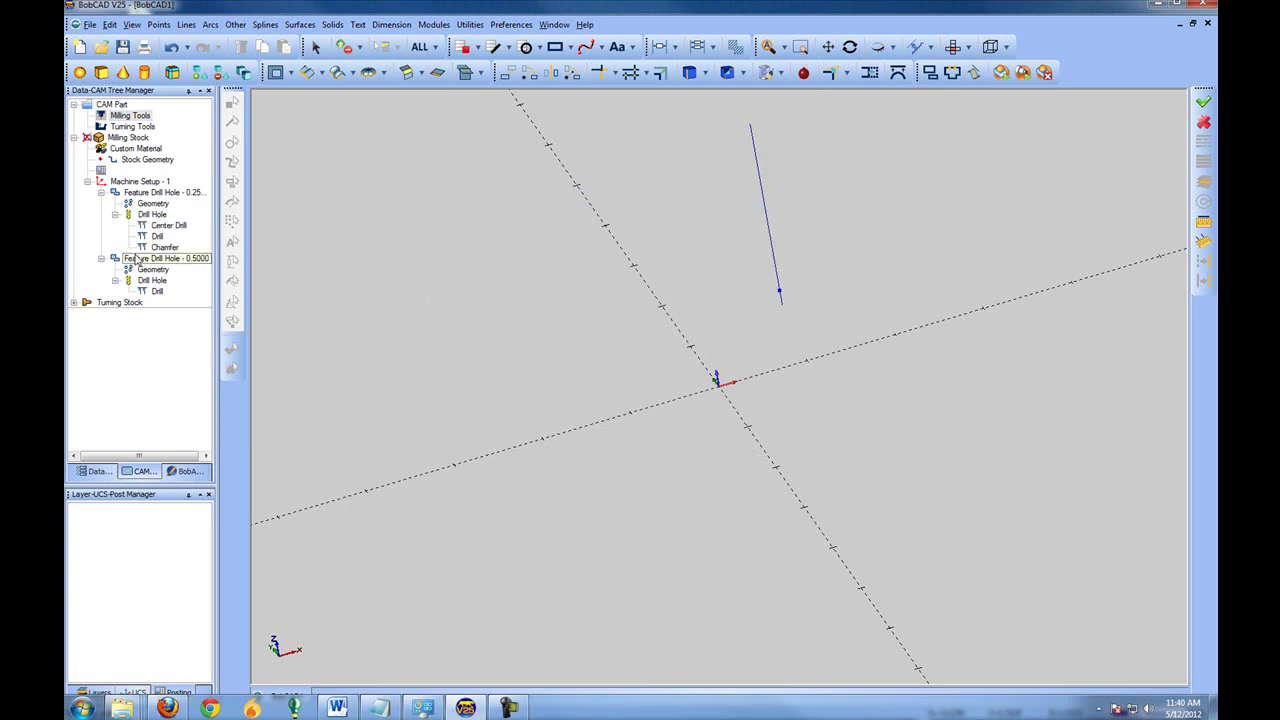
{"action": "right_click", "coordinate": [165, 216]}
{"action": "left_click", "coordinate": [193, 229]}
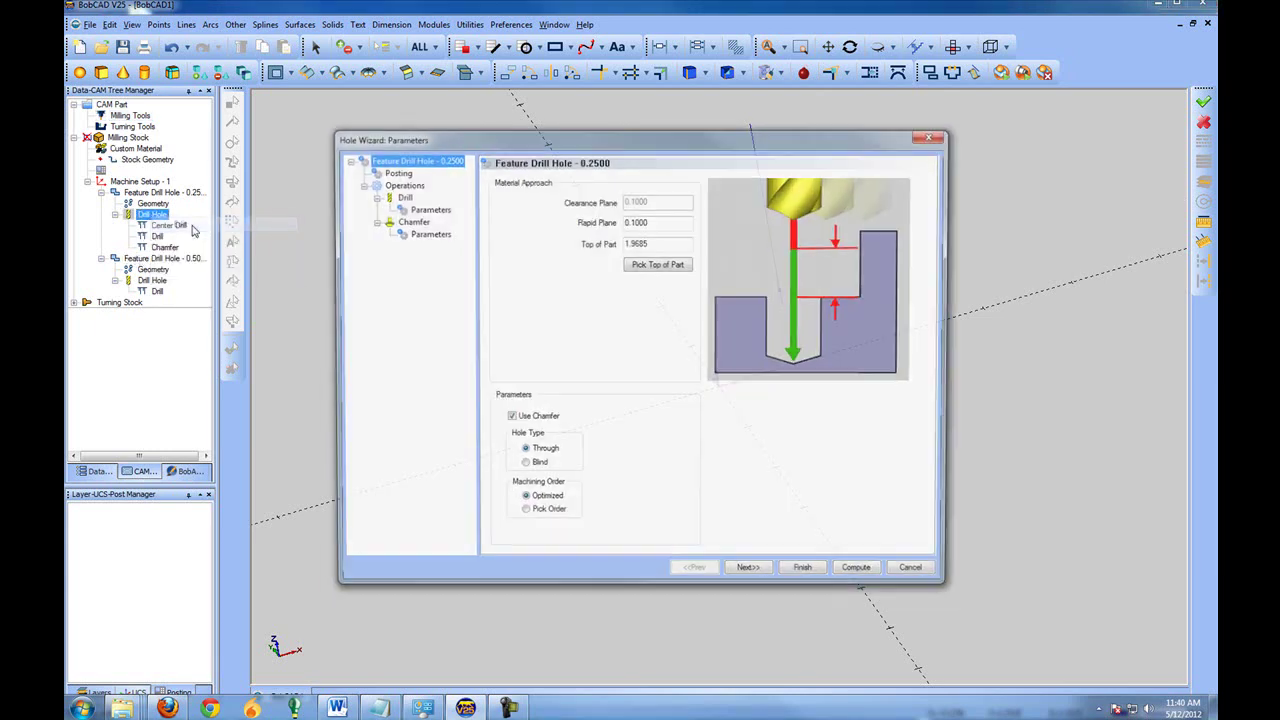
{"action": "left_click", "coordinate": [438, 209]}
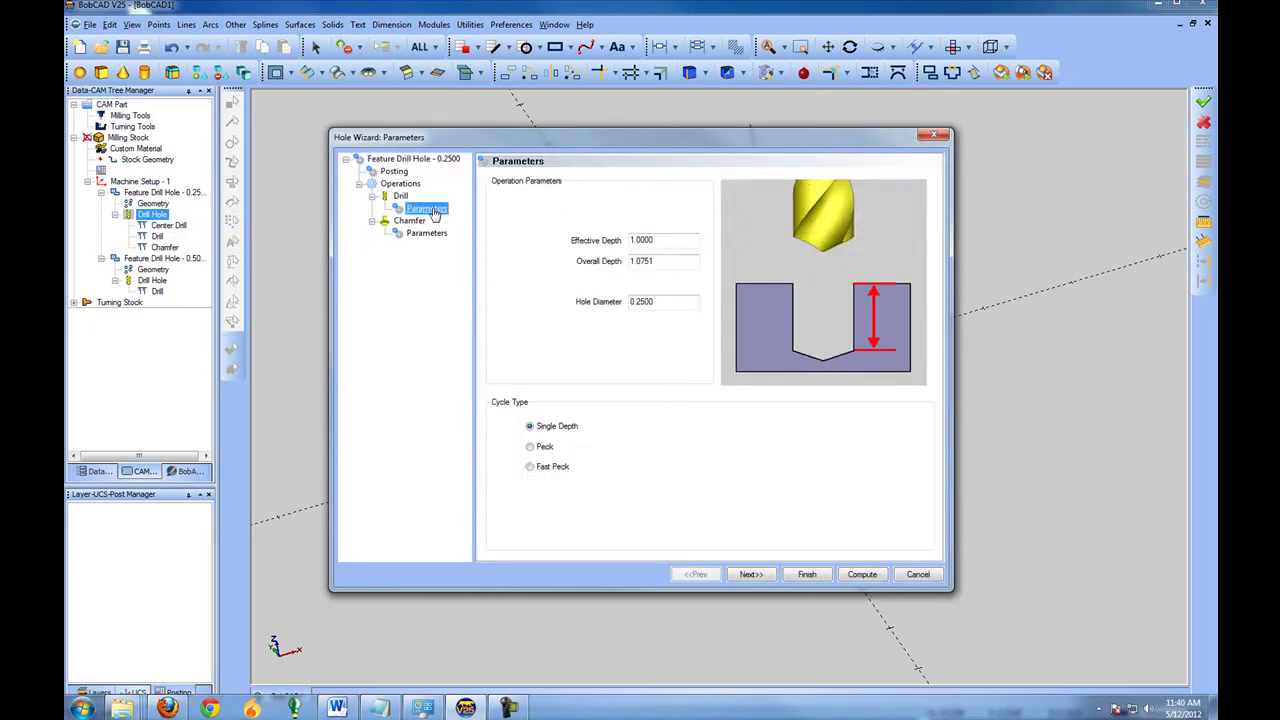
{"action": "left_click", "coordinate": [665, 239]}
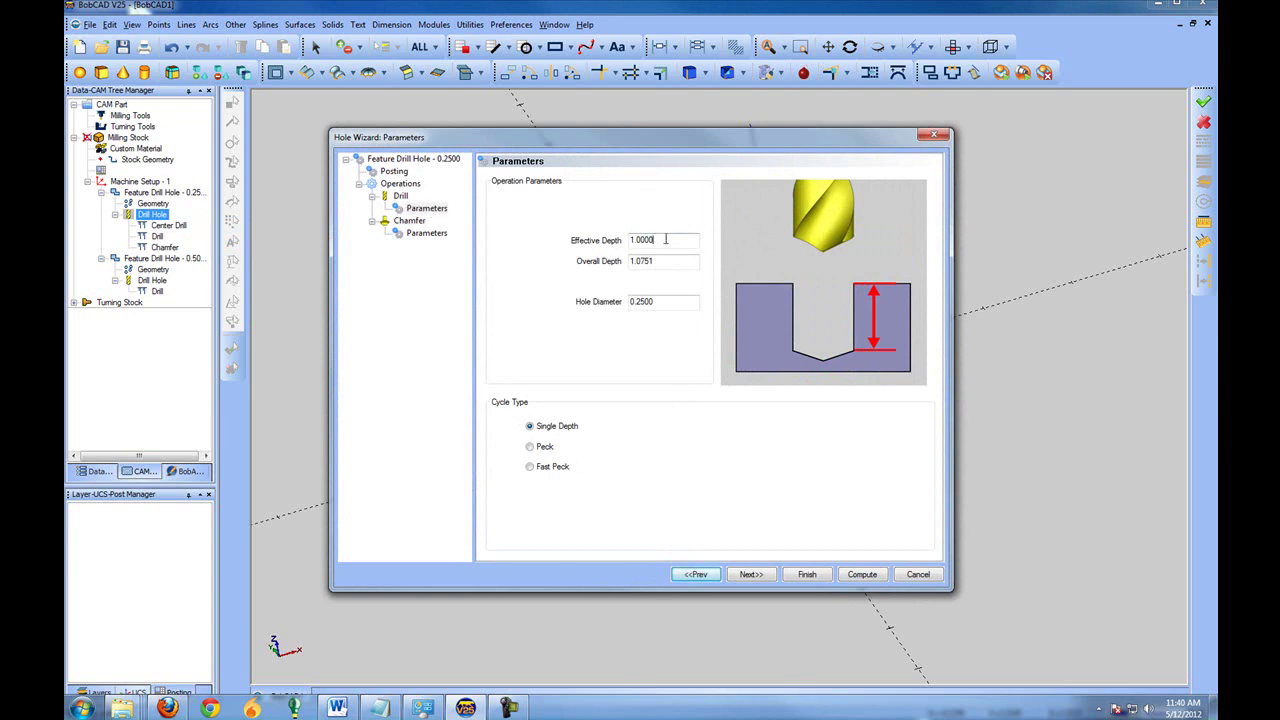
{"action": "double_click", "coordinate": [665, 239]}
{"action": "key", "text": "Tab"}
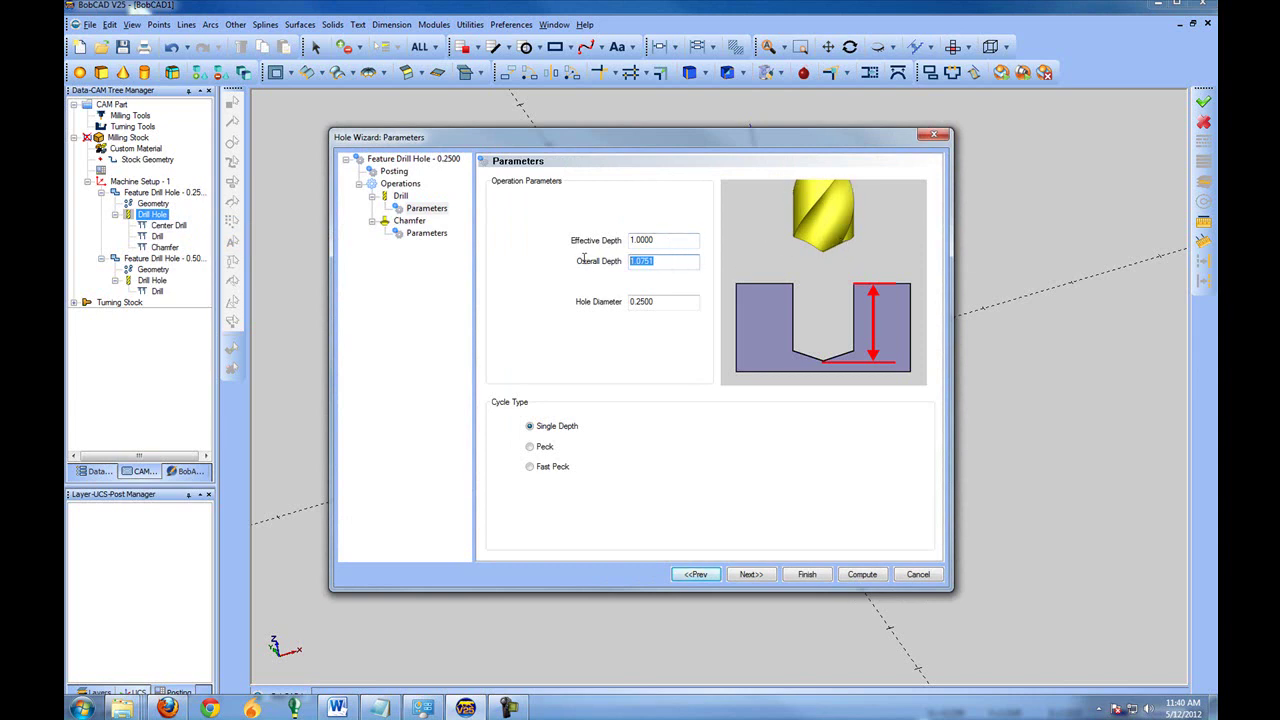
{"action": "type", "text": "1"}
{"action": "left_click", "coordinate": [681, 241]}
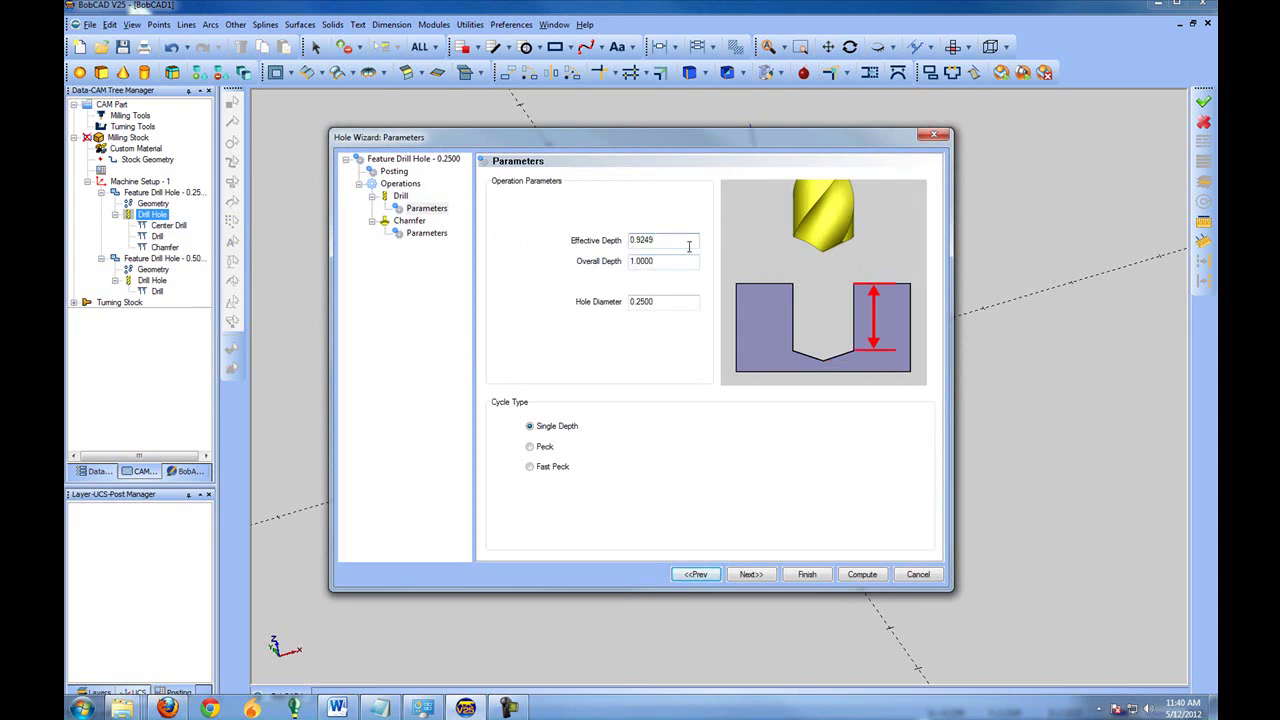
- Set the hole diameter of the drill operation to .375 and apply it to the depth values
{"action": "left_click", "coordinate": [672, 303]}
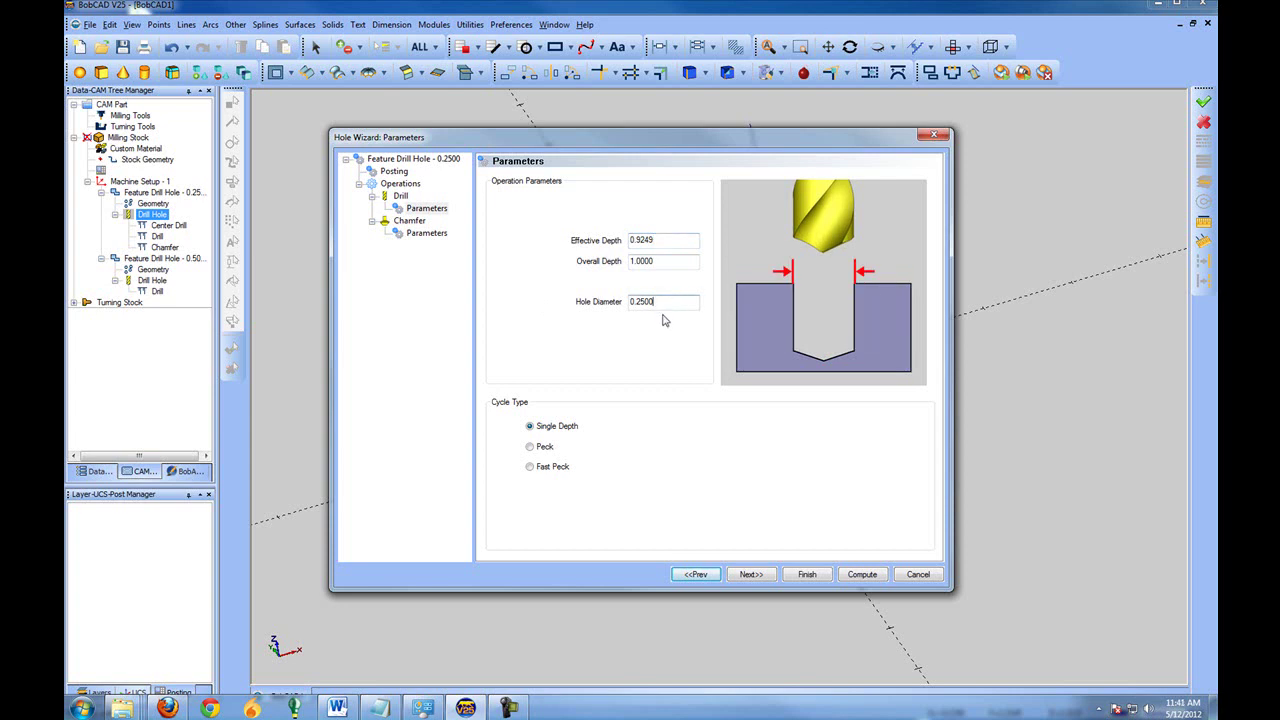
{"action": "left_click_drag", "start_coordinate": [667, 301], "coordinate": [502, 303]}
{"action": "key", "text": "BackSpace"}
{"action": "type", "text": ".375"}
{"action": "left_click", "coordinate": [666, 244]}
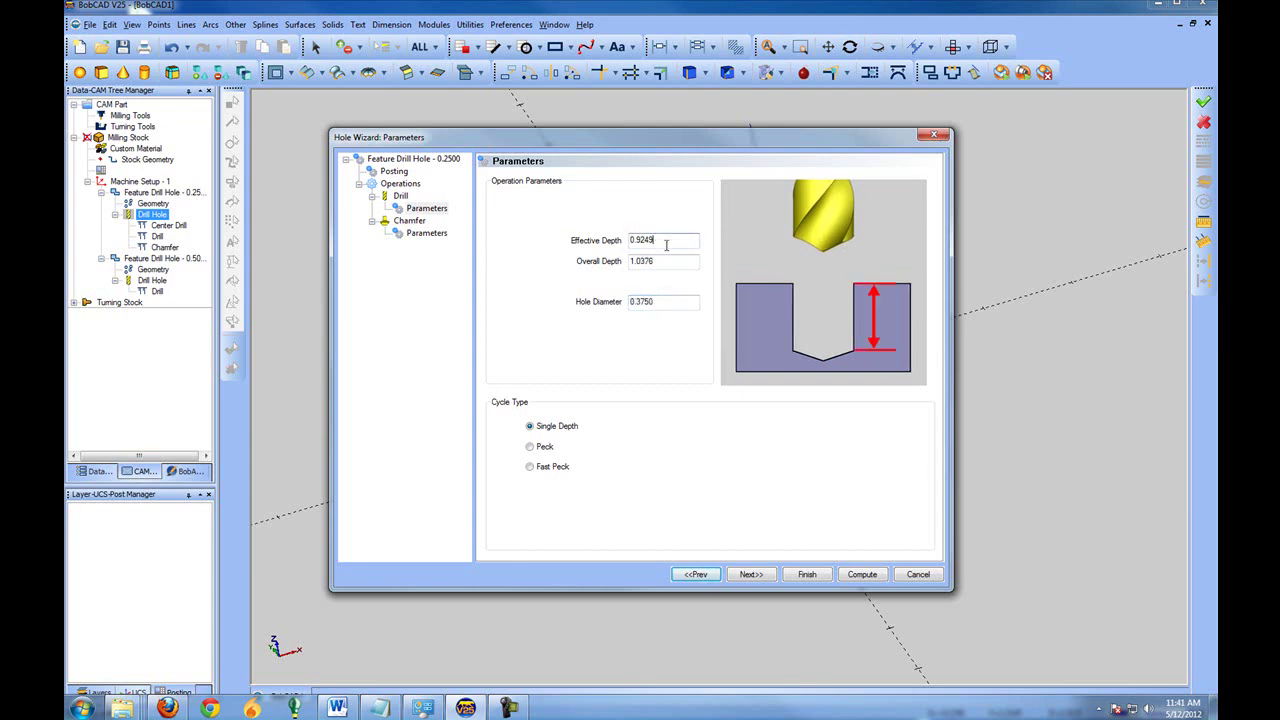
- Check the system drill assigned to the new hole diameter, and review the operation's hole diameter and effective depth
{"action": "left_click", "coordinate": [400, 196]}
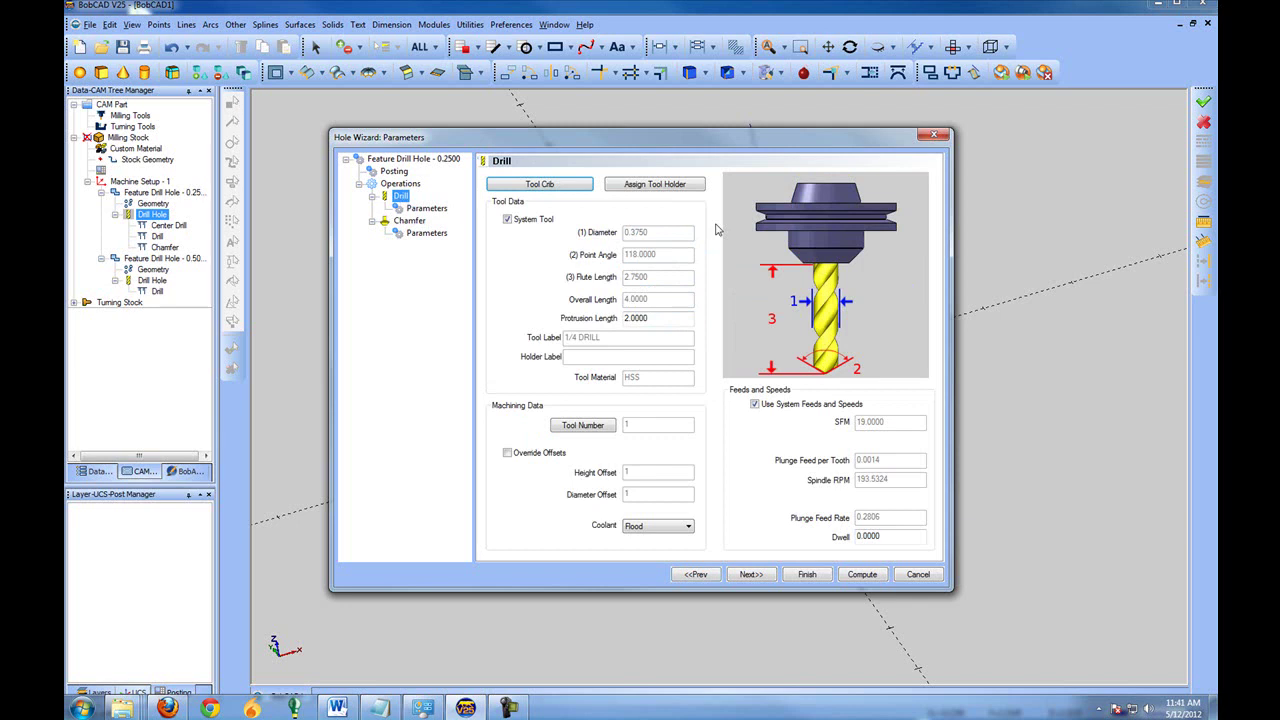
{"action": "left_click", "coordinate": [424, 208]}
{"action": "left_click", "coordinate": [656, 301]}
{"action": "left_click_drag", "start_coordinate": [690, 301], "coordinate": [568, 301]}
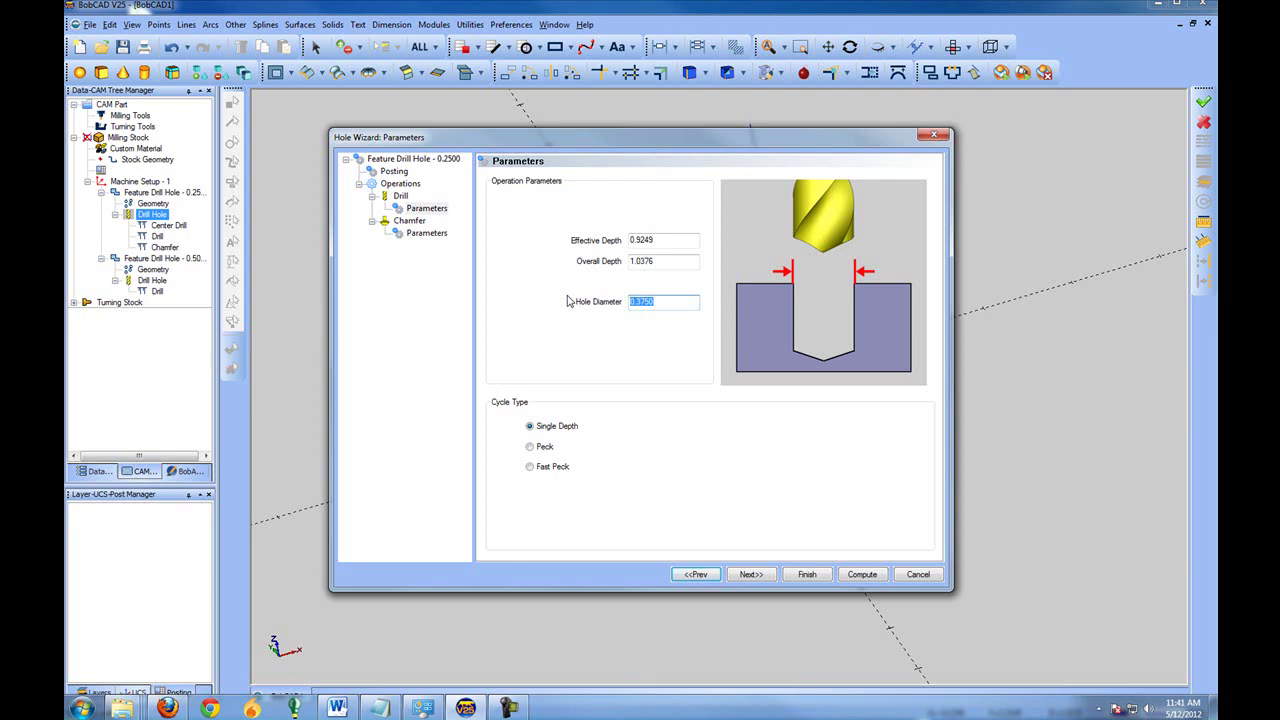
{"action": "left_click", "coordinate": [657, 241]}
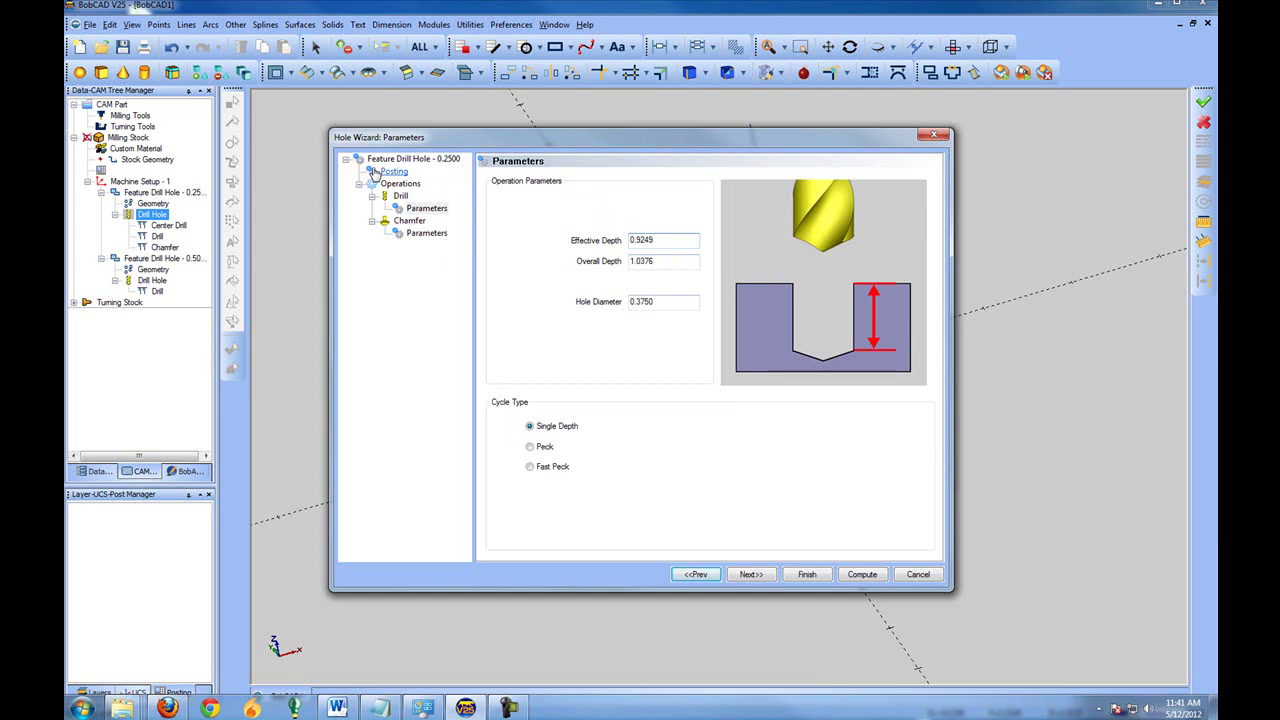
- Change the first drill feature's hole type from Through to Blind and finish the wizard
{"action": "left_click", "coordinate": [410, 159]}
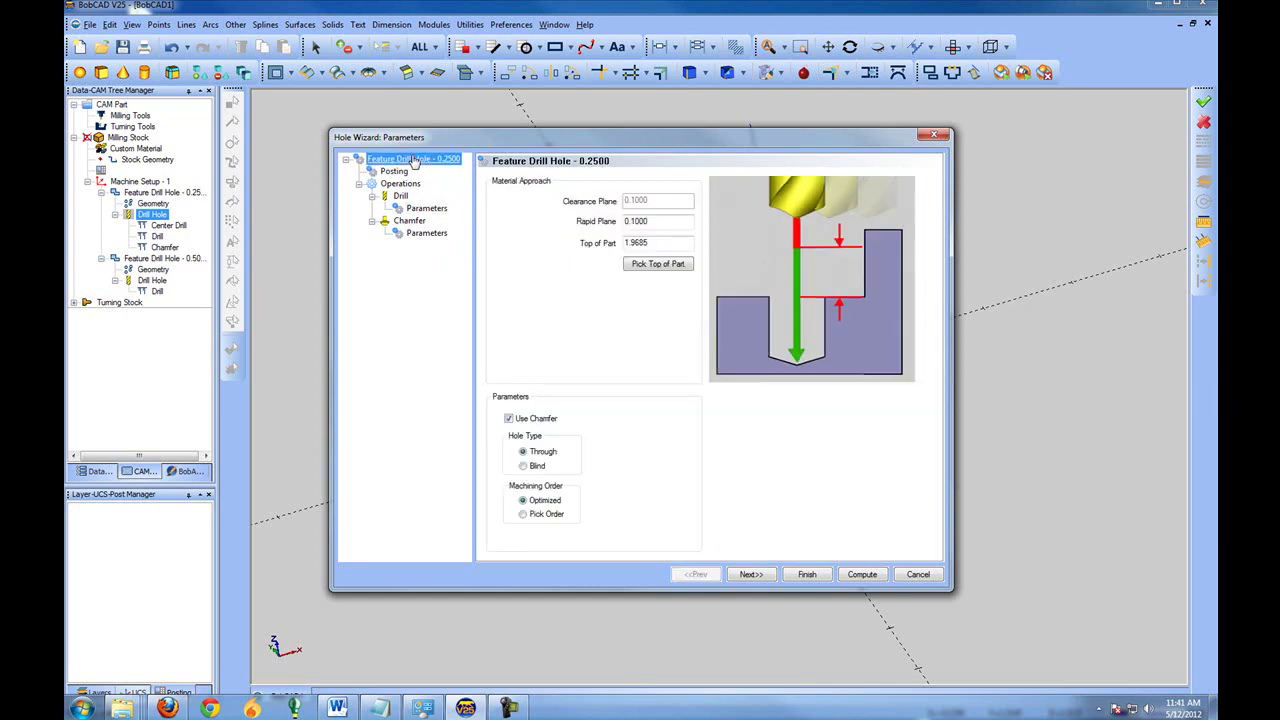
{"action": "left_click", "coordinate": [533, 456]}
{"action": "left_click", "coordinate": [532, 468]}
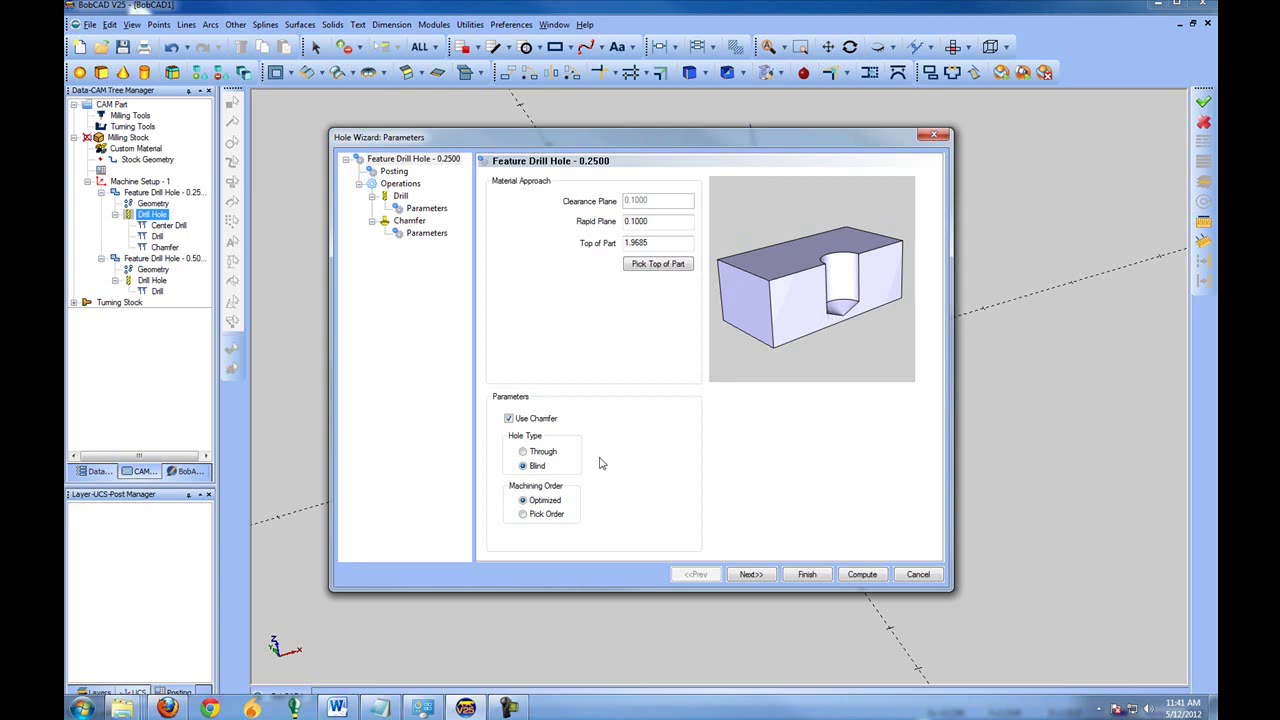
{"action": "left_click", "coordinate": [811, 575]}
- Open the part-level milling cutting conditions, examine the drill step ratio and peck increment, and close the dialog
{"action": "left_click", "coordinate": [132, 126]}
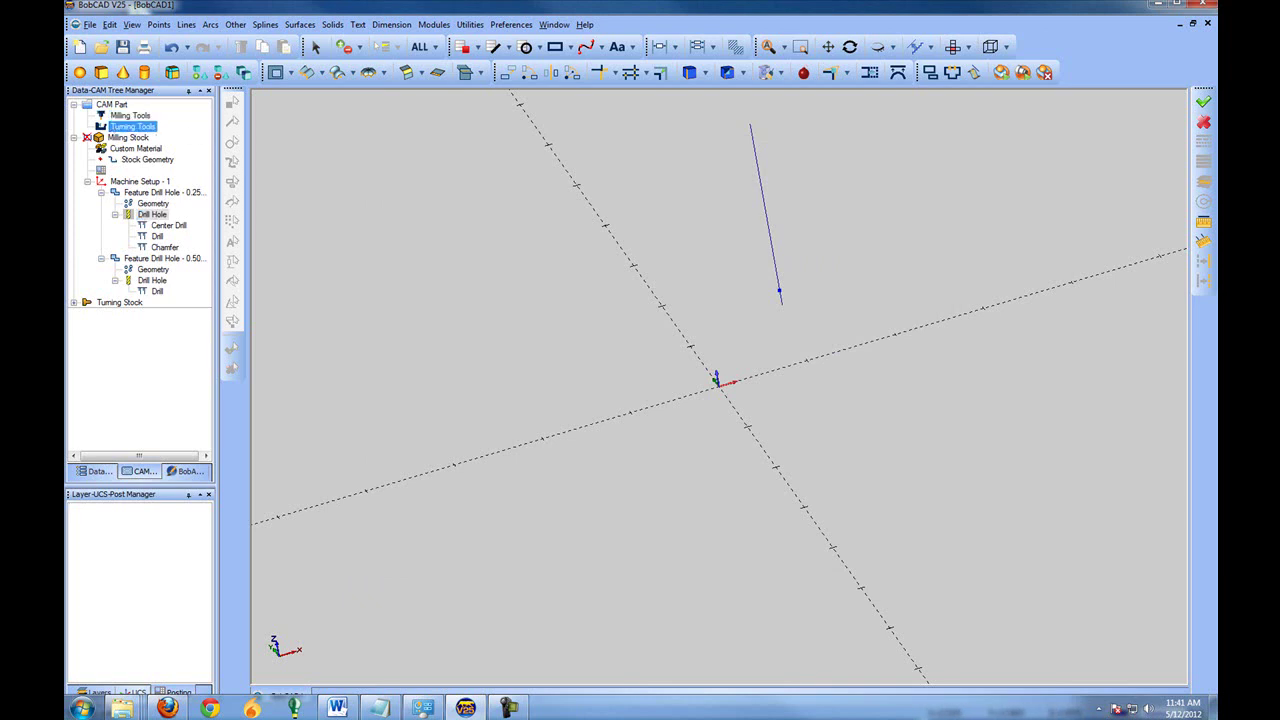
{"action": "left_click", "coordinate": [130, 115]}
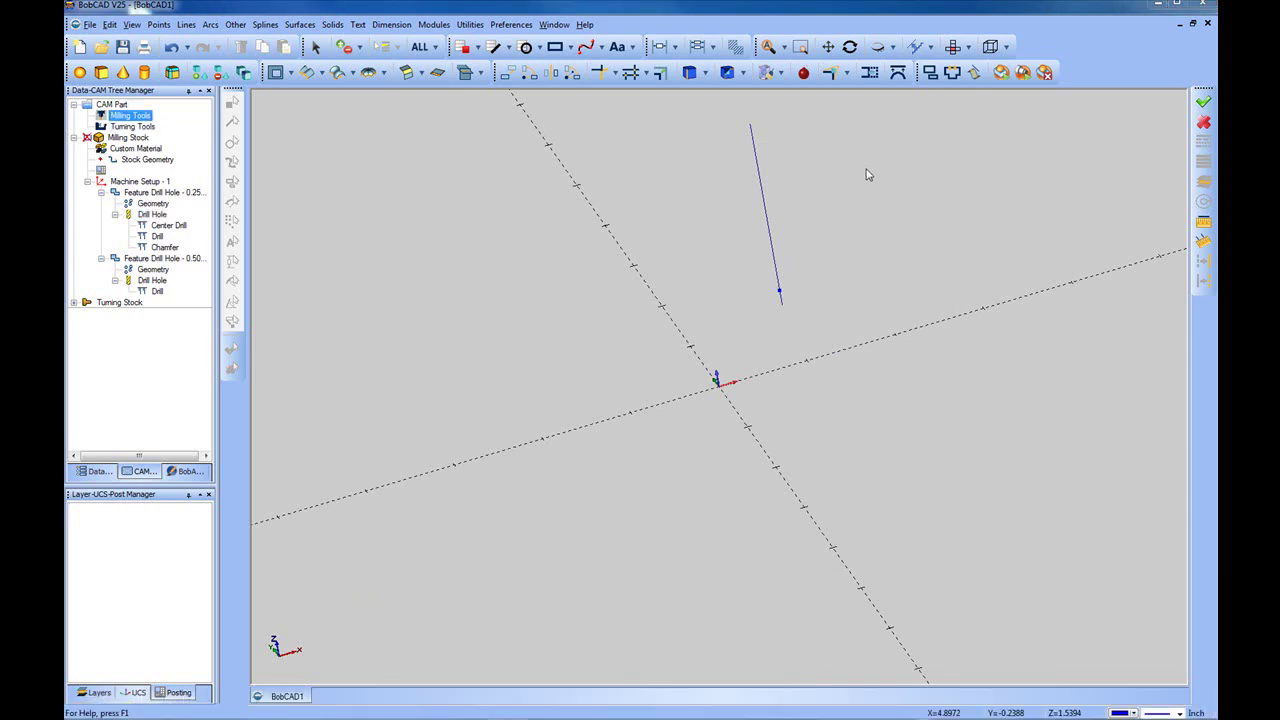
{"action": "right_click", "coordinate": [114, 112]}
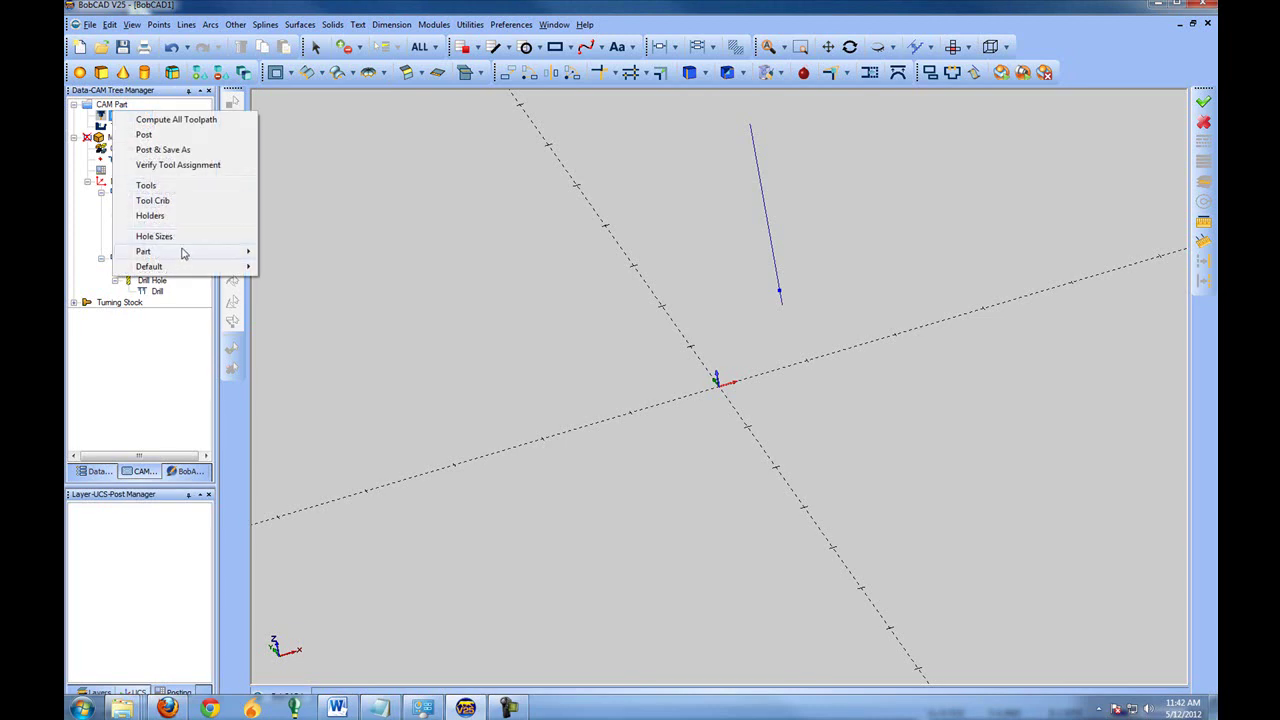
{"action": "mouse_move", "coordinate": [186, 253]}
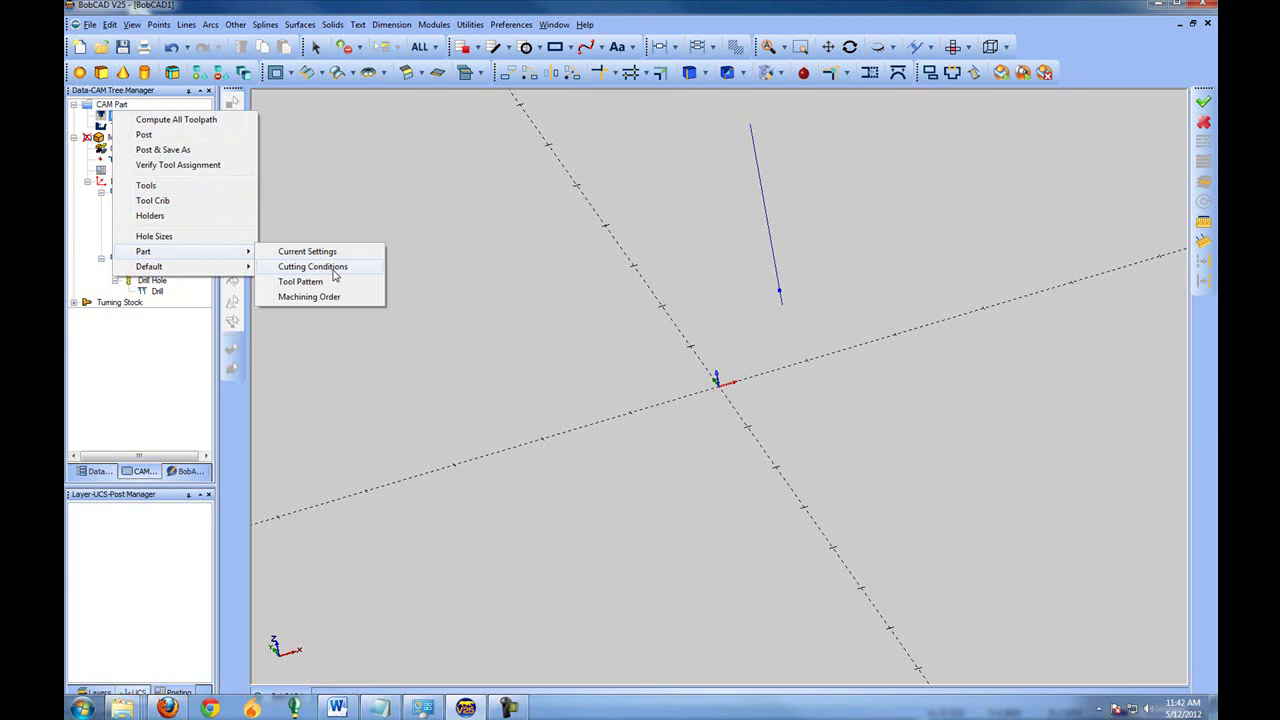
{"action": "mouse_move", "coordinate": [226, 271]}
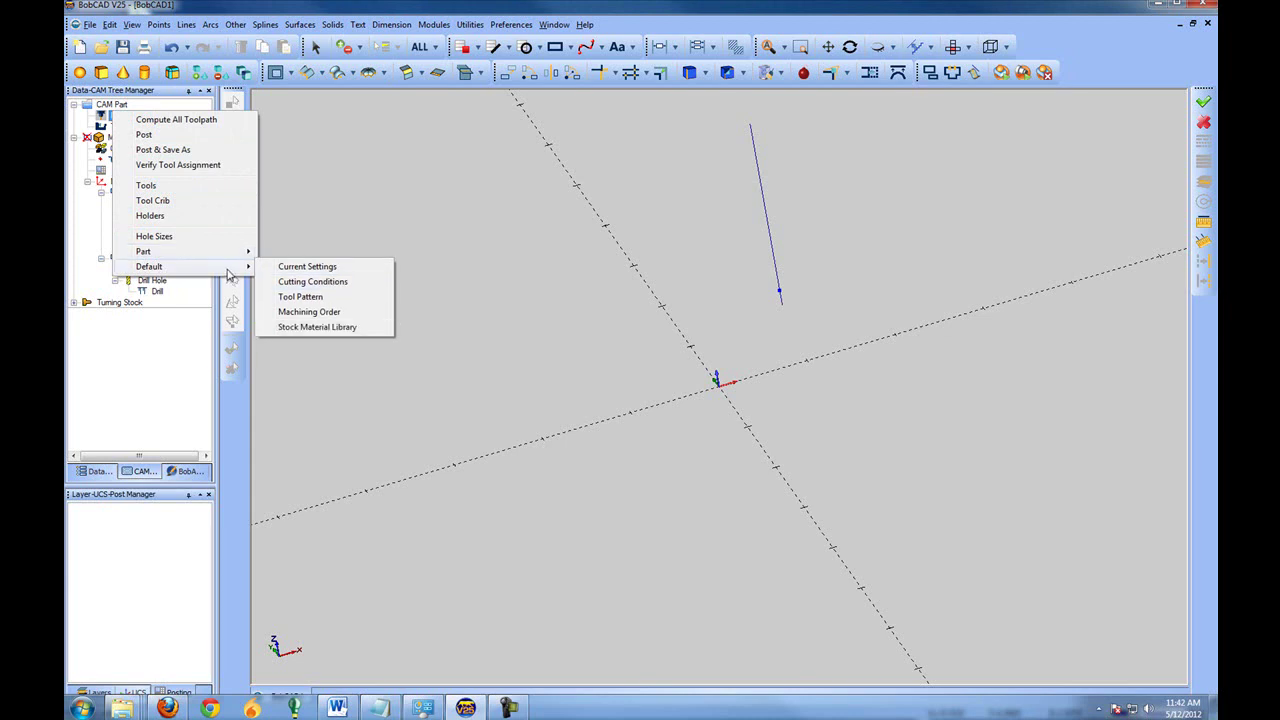
{"action": "mouse_move", "coordinate": [248, 251]}
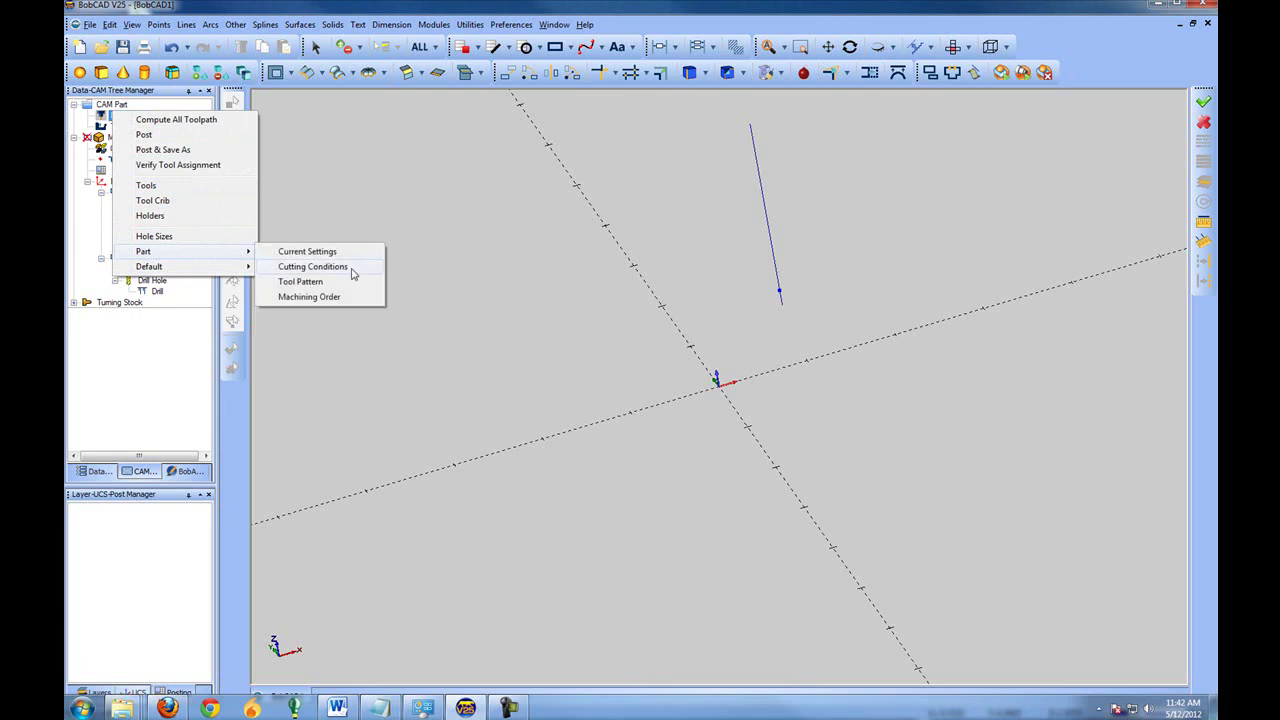
{"action": "left_click", "coordinate": [313, 266]}
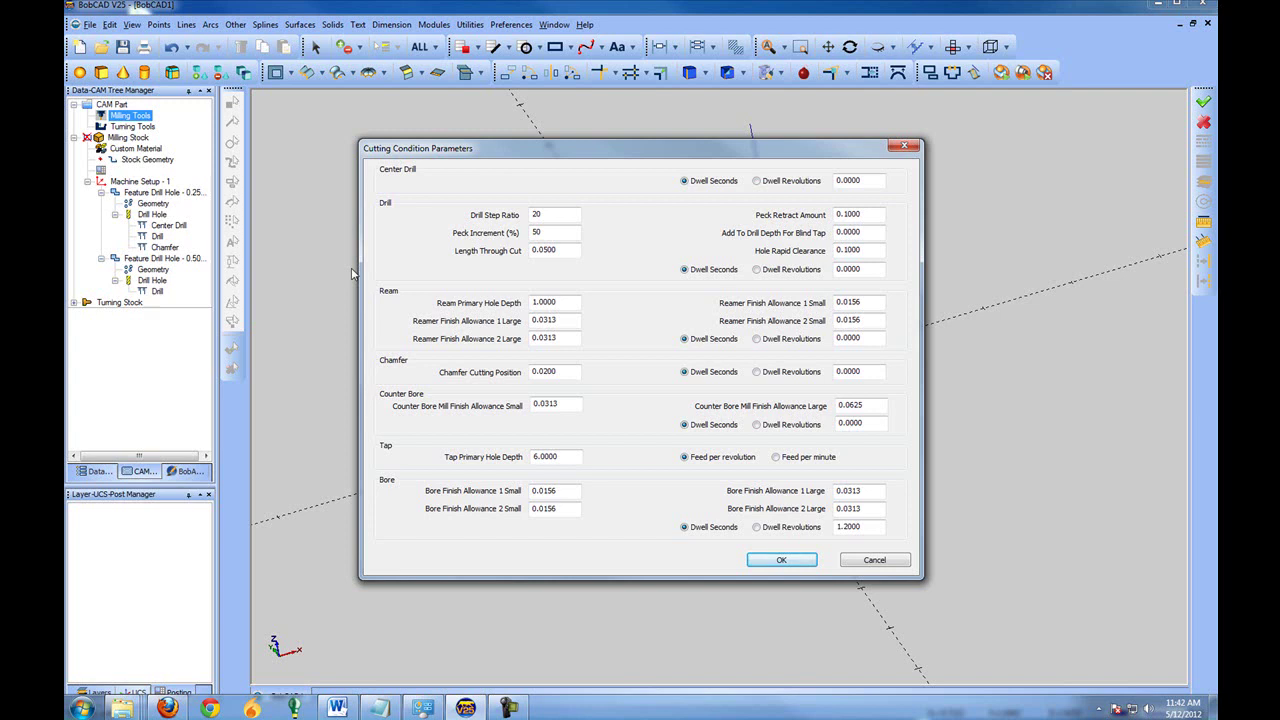
{"action": "left_click_drag", "start_coordinate": [548, 214], "coordinate": [515, 214]}
{"action": "double_click", "coordinate": [556, 231]}
{"action": "left_click", "coordinate": [782, 562]}
- Search the online help for cutting conditions and open the topic about the cutting condition parameters
{"action": "left_click", "coordinate": [584, 24]}
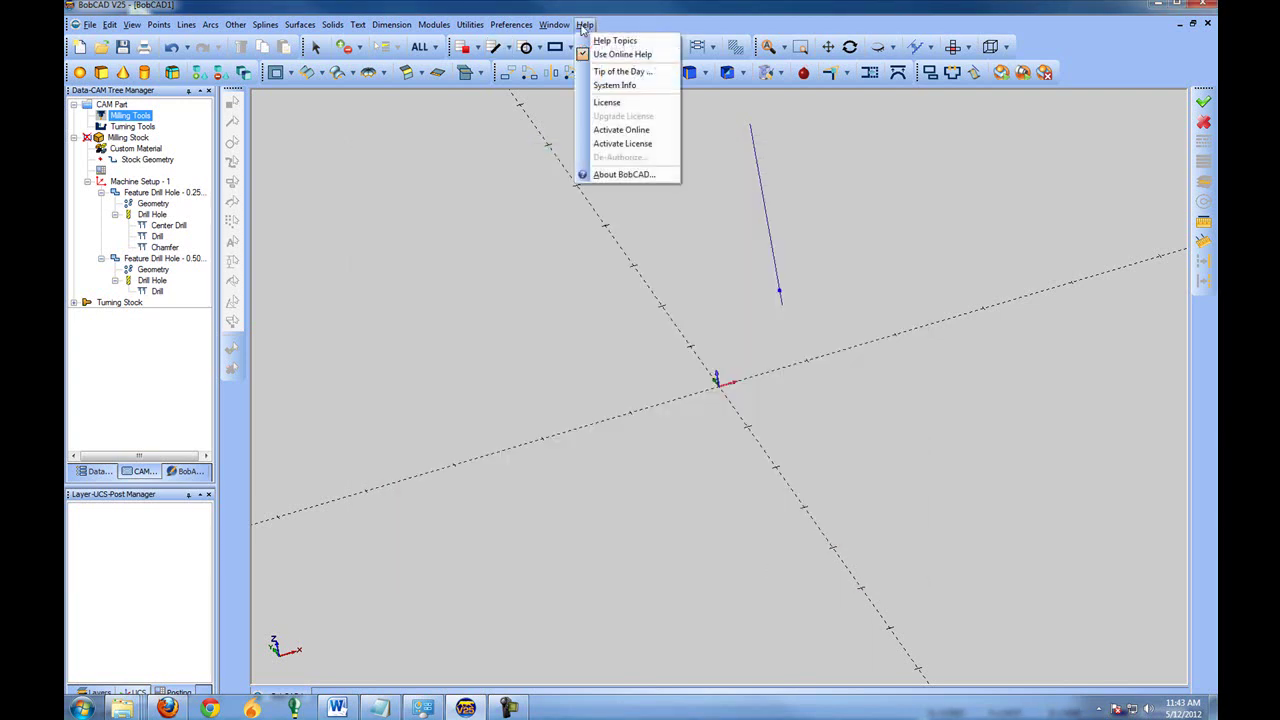
{"action": "left_click", "coordinate": [603, 40]}
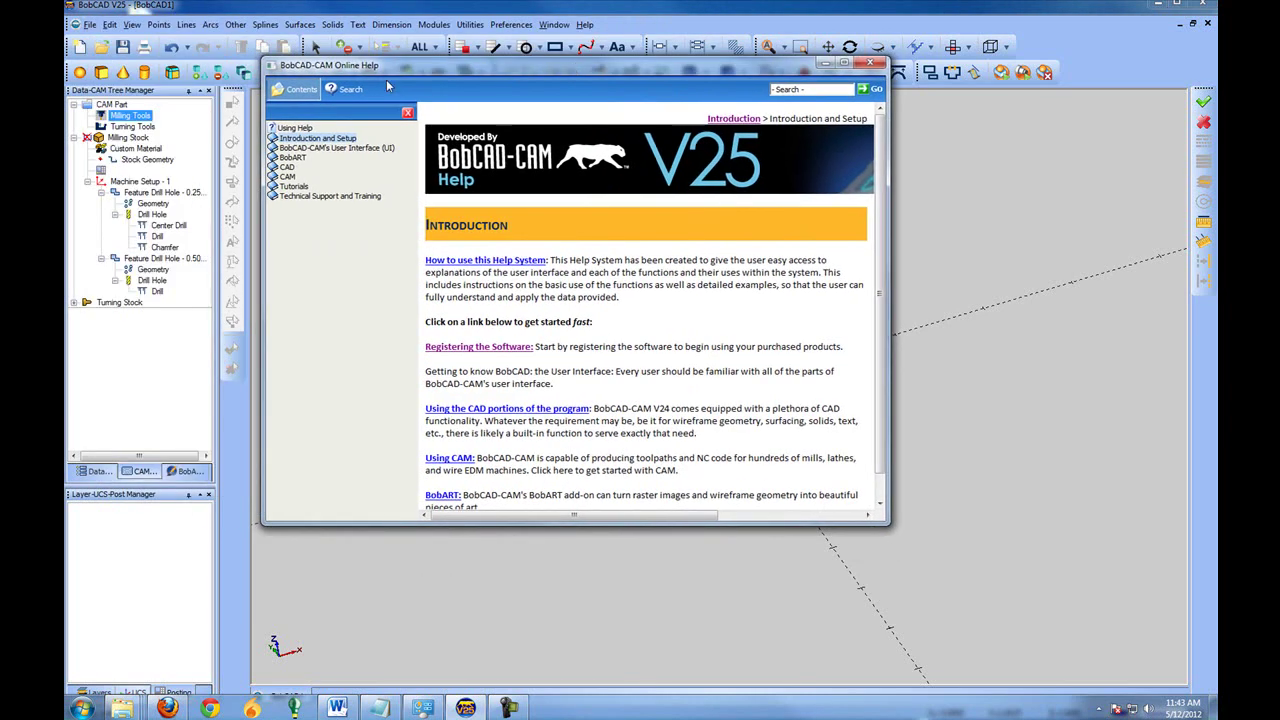
{"action": "left_click", "coordinate": [346, 89]}
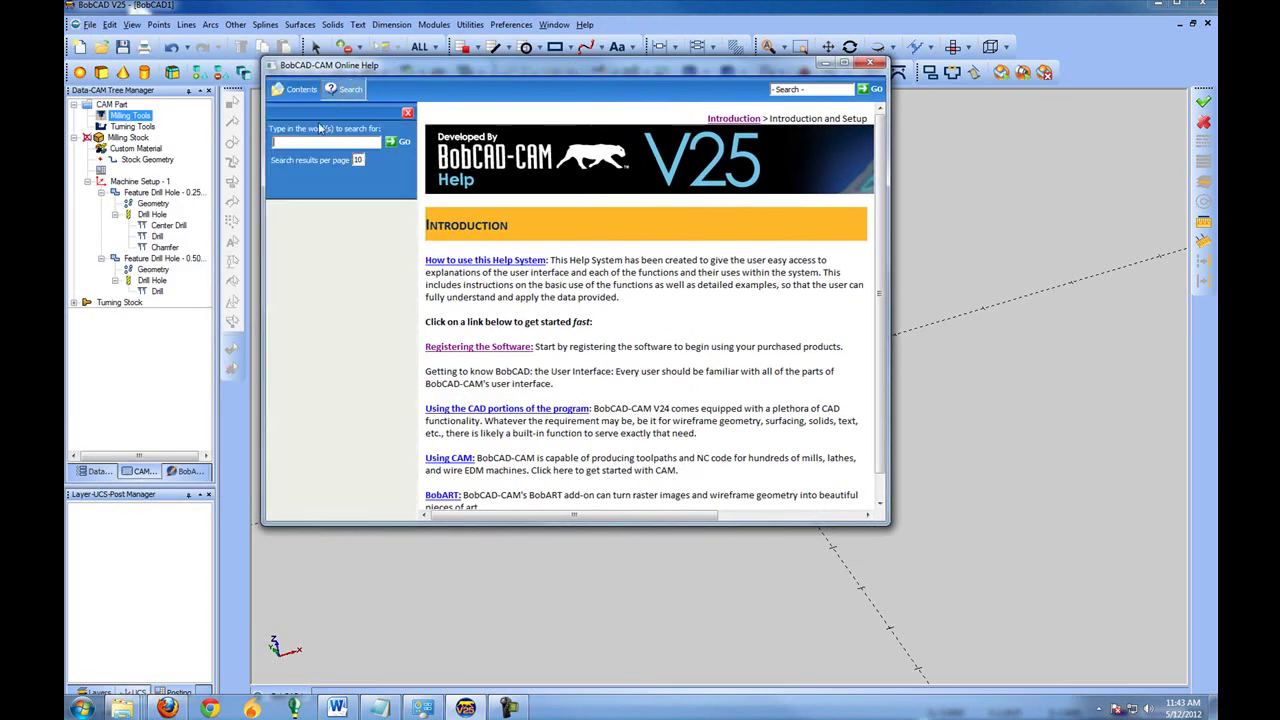
{"action": "type", "text": "cutting condi"}
{"action": "key", "text": "Return"}
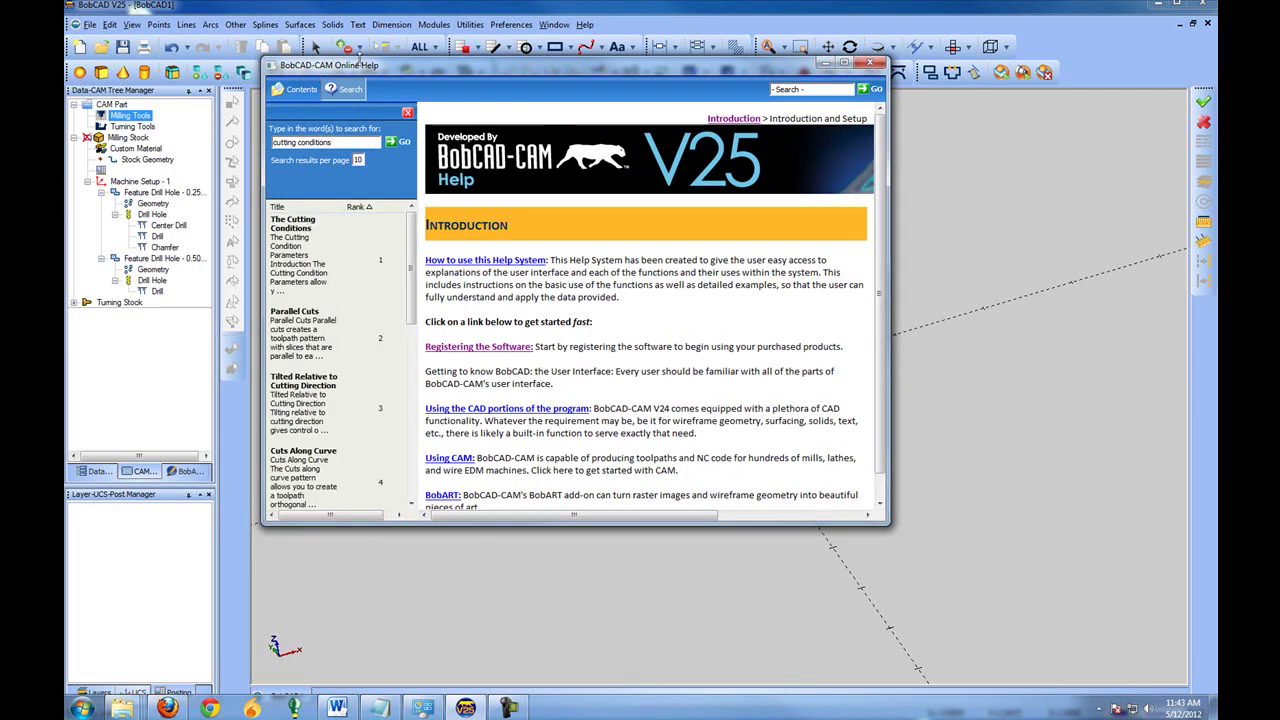
{"action": "left_click", "coordinate": [300, 234]}
- Enlarge the help window and read through the cutting condition parameter descriptions, highlighting the center drill's Dwell Seconds entry
{"action": "left_click_drag", "start_coordinate": [542, 67], "coordinate": [528, 17]}
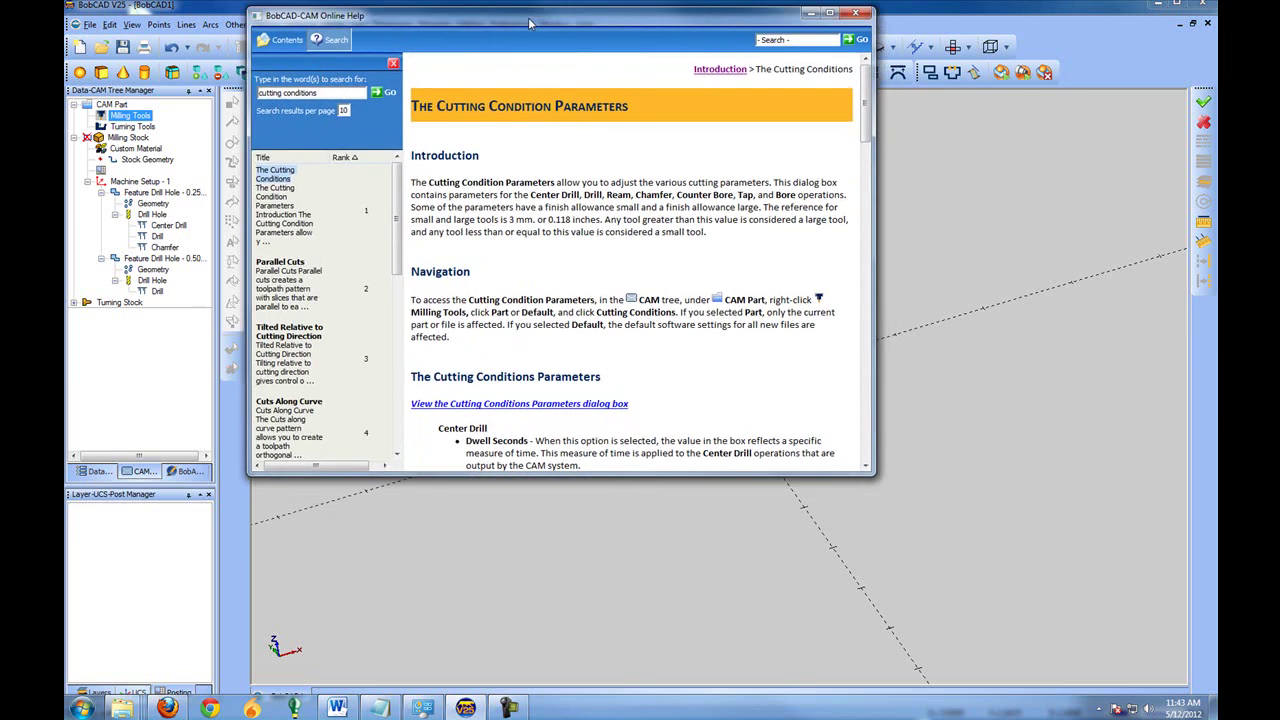
{"action": "double_click", "coordinate": [528, 17]}
{"action": "scroll", "coordinate": [630, 301], "scroll_direction": "down", "scroll_amount": 1}
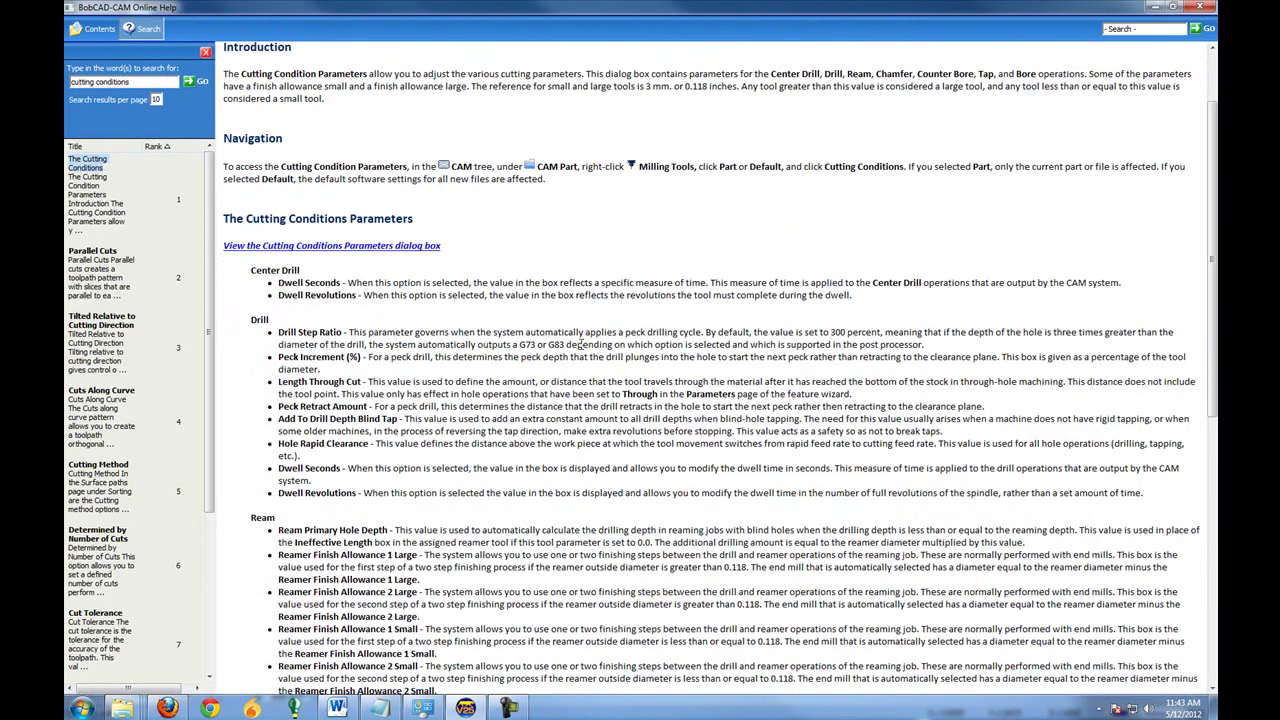
{"action": "scroll", "coordinate": [580, 343], "scroll_direction": "down", "scroll_amount": 2}
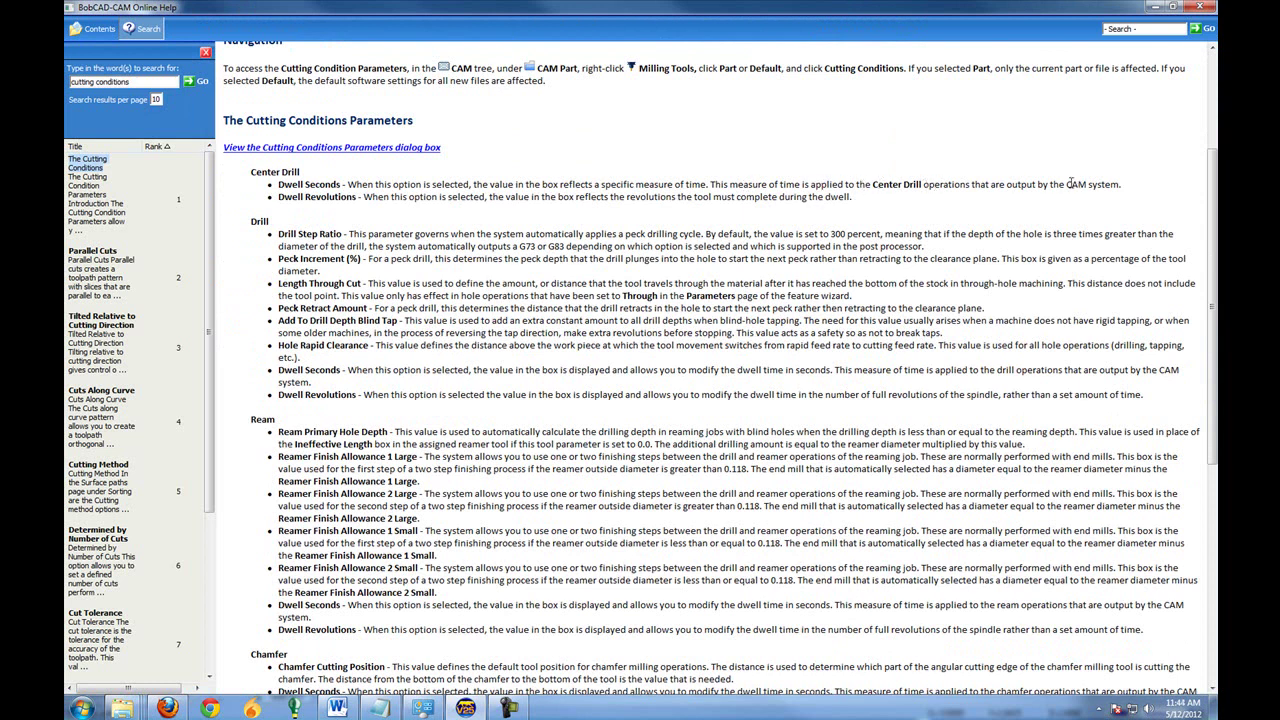
{"action": "left_click_drag", "start_coordinate": [1127, 191], "coordinate": [274, 188]}
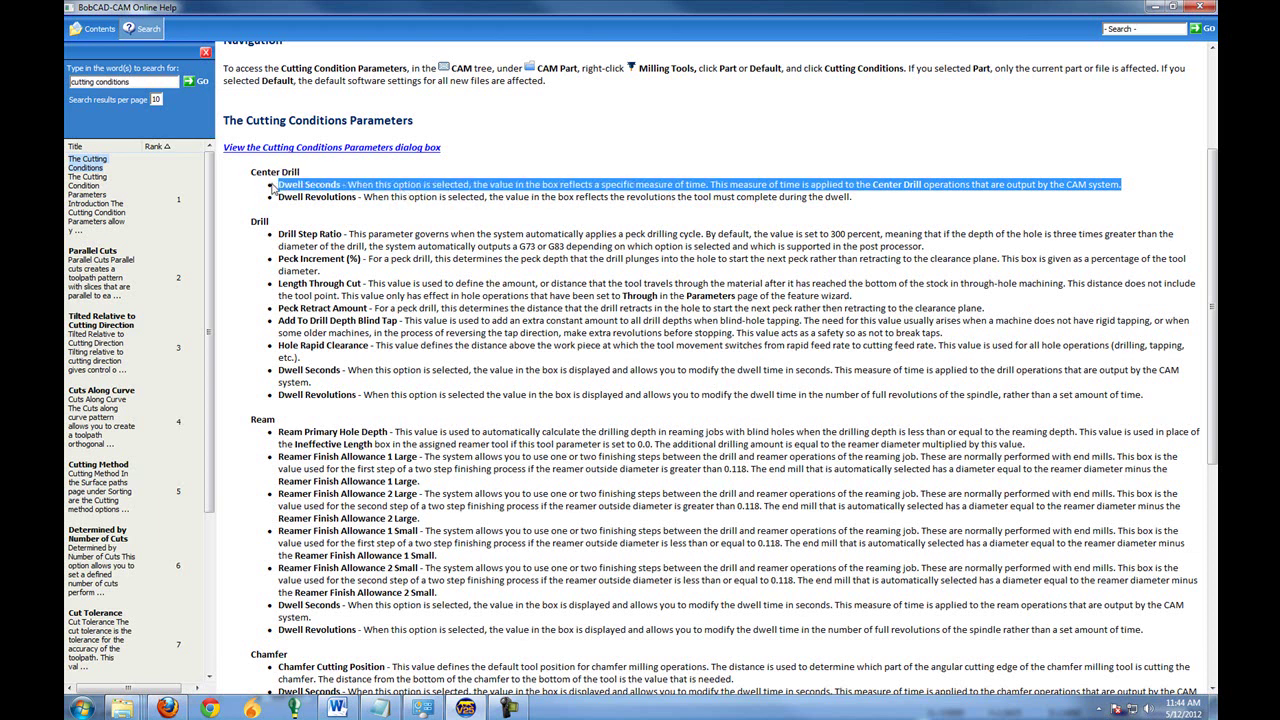
{"action": "left_click", "coordinate": [653, 189]}
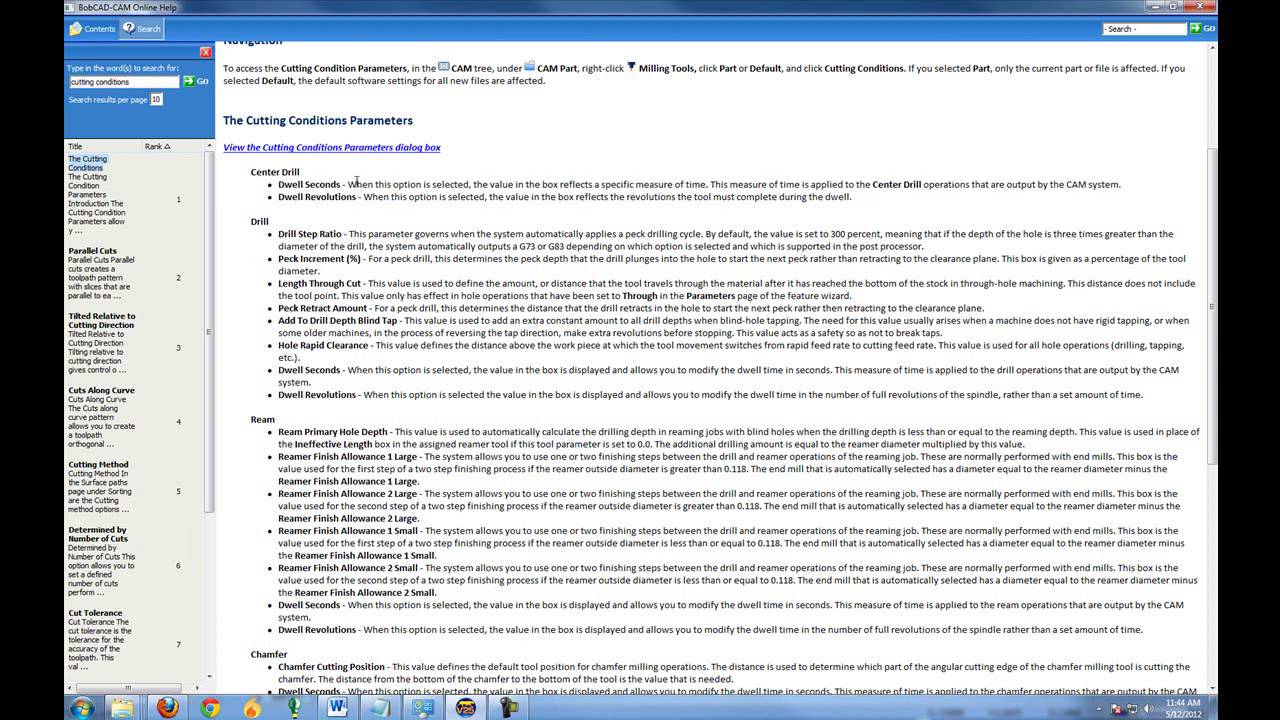
{"action": "scroll", "coordinate": [486, 460], "scroll_direction": "down", "scroll_amount": 5}
{"action": "scroll", "coordinate": [478, 382], "scroll_direction": "up", "scroll_amount": 1}
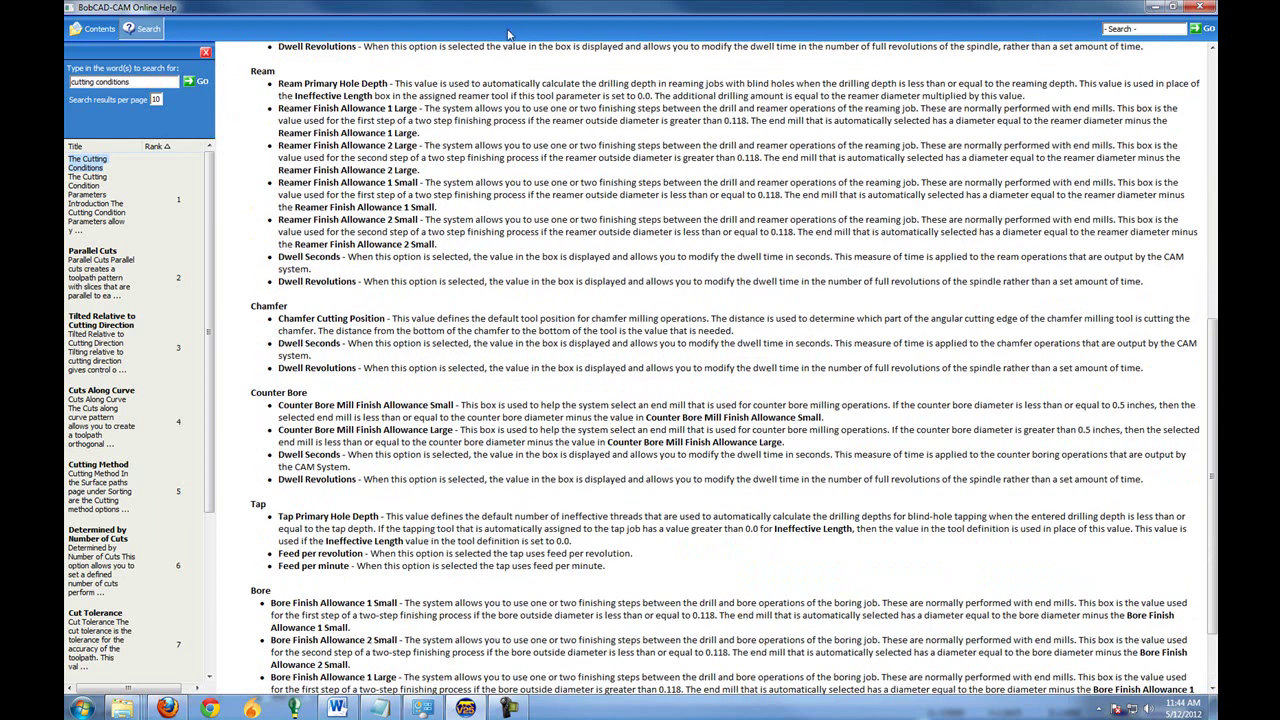
- Restore the help window to a smaller size and open the default-level milling cutting conditions beside it
{"action": "double_click", "coordinate": [508, 10]}
{"action": "left_click_drag", "start_coordinate": [496, 20], "coordinate": [811, 86]}
{"action": "scroll", "coordinate": [1034, 354], "scroll_direction": "up", "scroll_amount": 10}
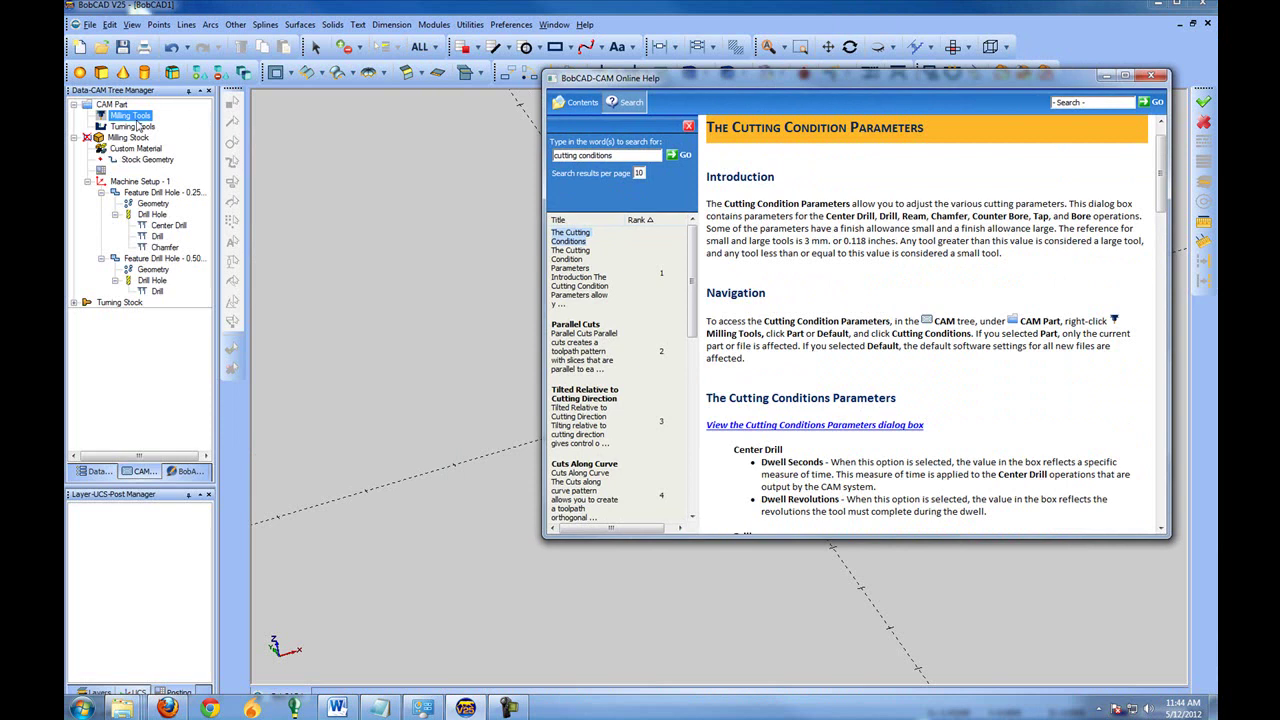
{"action": "right_click", "coordinate": [130, 116]}
{"action": "mouse_move", "coordinate": [172, 260]}
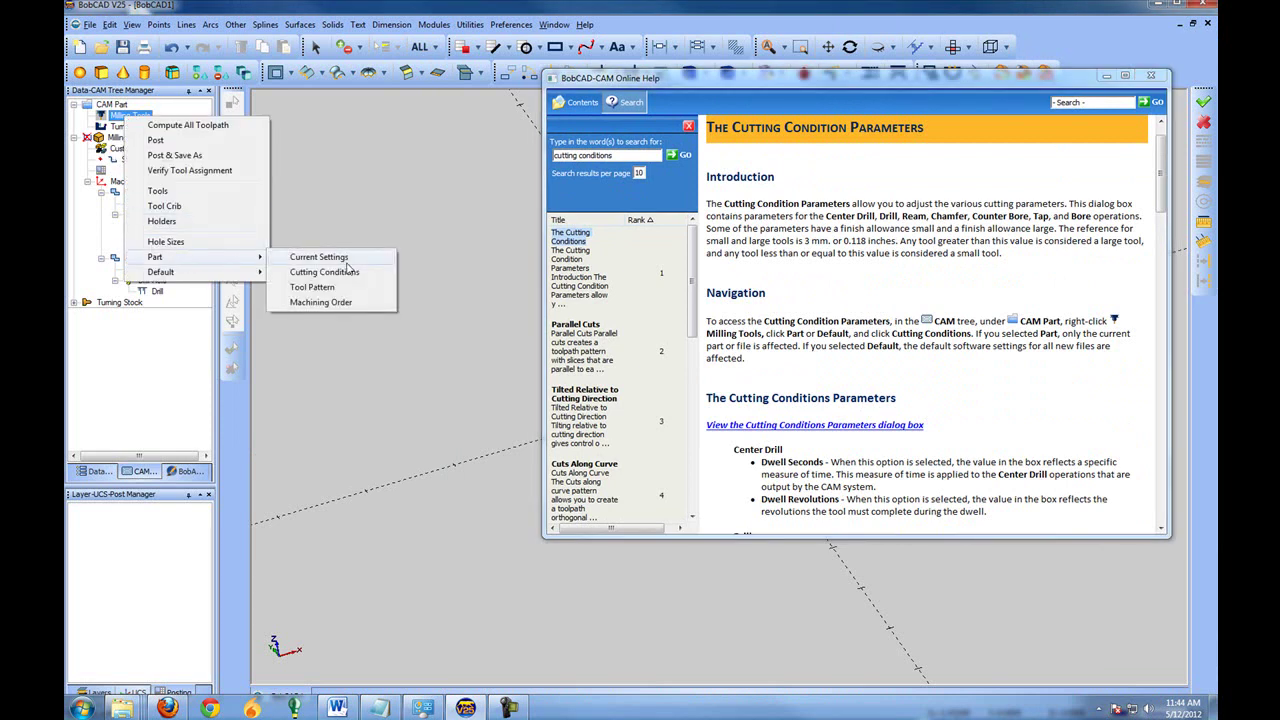
{"action": "mouse_move", "coordinate": [202, 275]}
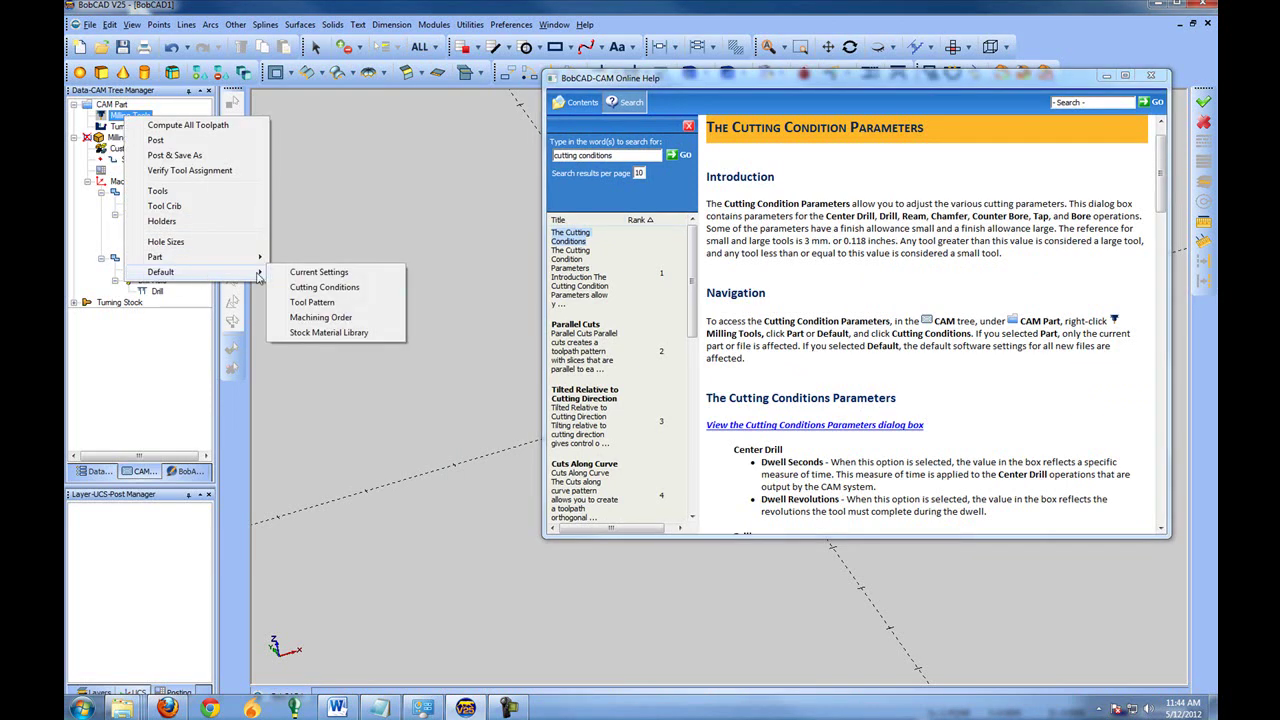
{"action": "left_click", "coordinate": [343, 290]}
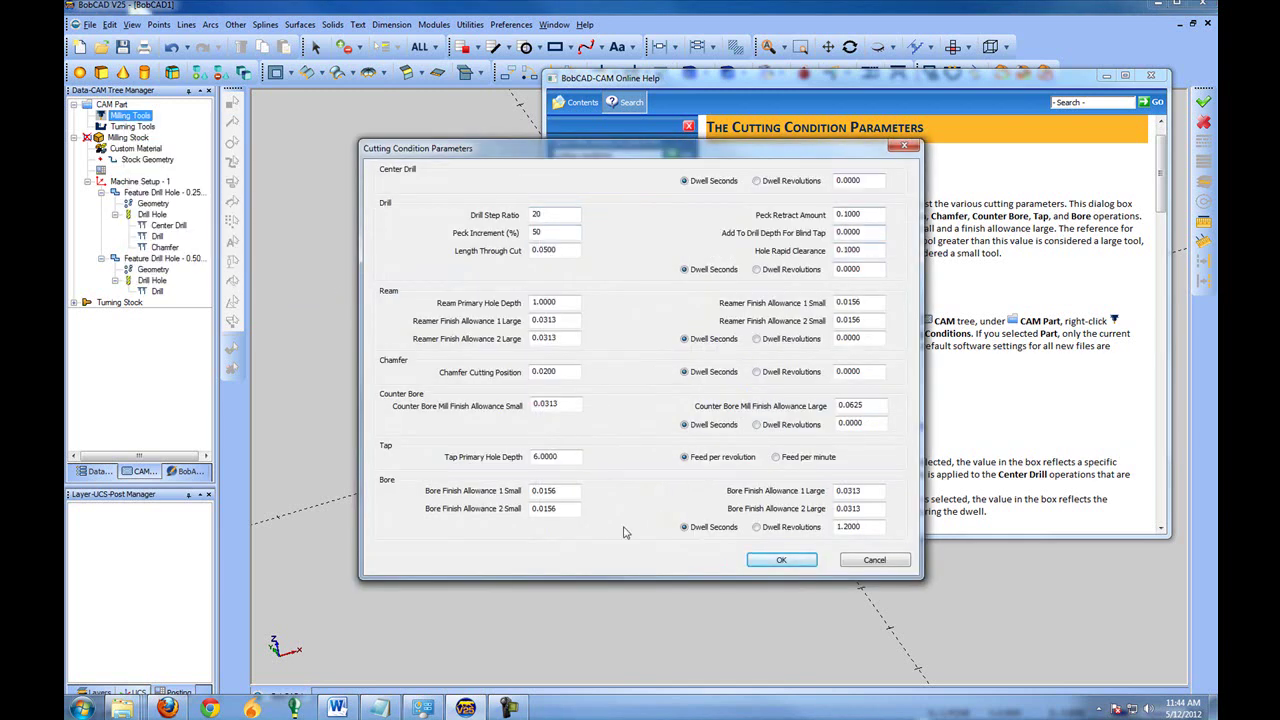
- Expand the dialog illustration in the help topic and read the center drill and drill parameter descriptions alongside the cutting conditions dialog
{"action": "left_click_drag", "start_coordinate": [828, 80], "coordinate": [885, 42]}
{"action": "scroll", "coordinate": [1020, 372], "scroll_direction": "down", "scroll_amount": 3}
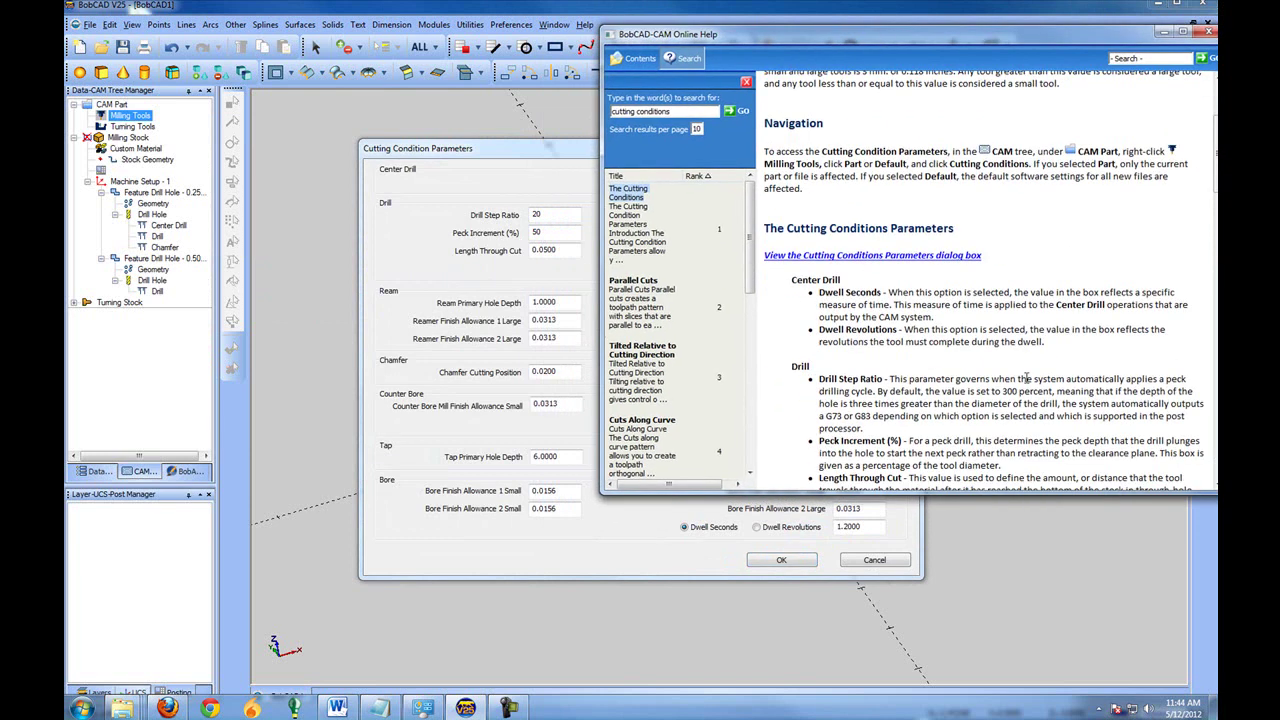
{"action": "left_click_drag", "start_coordinate": [926, 312], "coordinate": [856, 282]}
{"action": "left_click", "coordinate": [860, 264]}
{"action": "scroll", "coordinate": [900, 310], "scroll_direction": "down", "scroll_amount": 6}
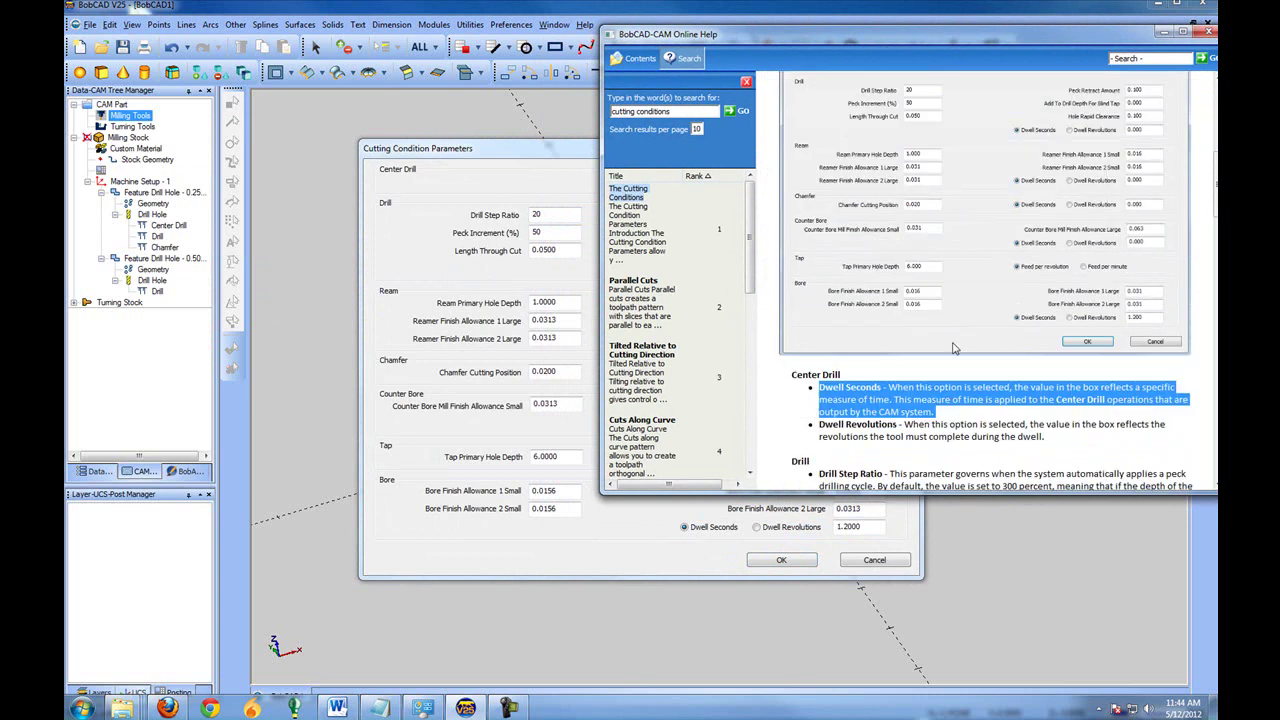
{"action": "scroll", "coordinate": [970, 415], "scroll_direction": "down", "scroll_amount": 1}
{"action": "scroll", "coordinate": [938, 427], "scroll_direction": "down", "scroll_amount": 2}
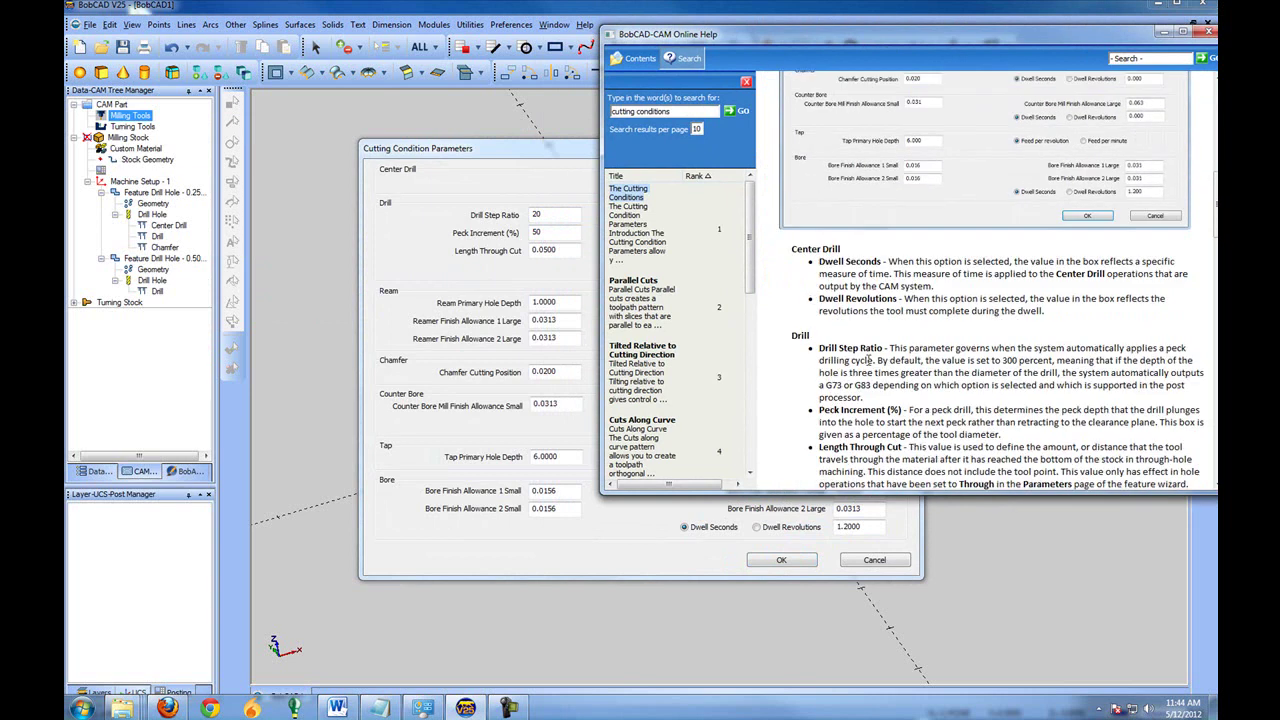
{"action": "scroll", "coordinate": [893, 388], "scroll_direction": "down", "scroll_amount": 5}
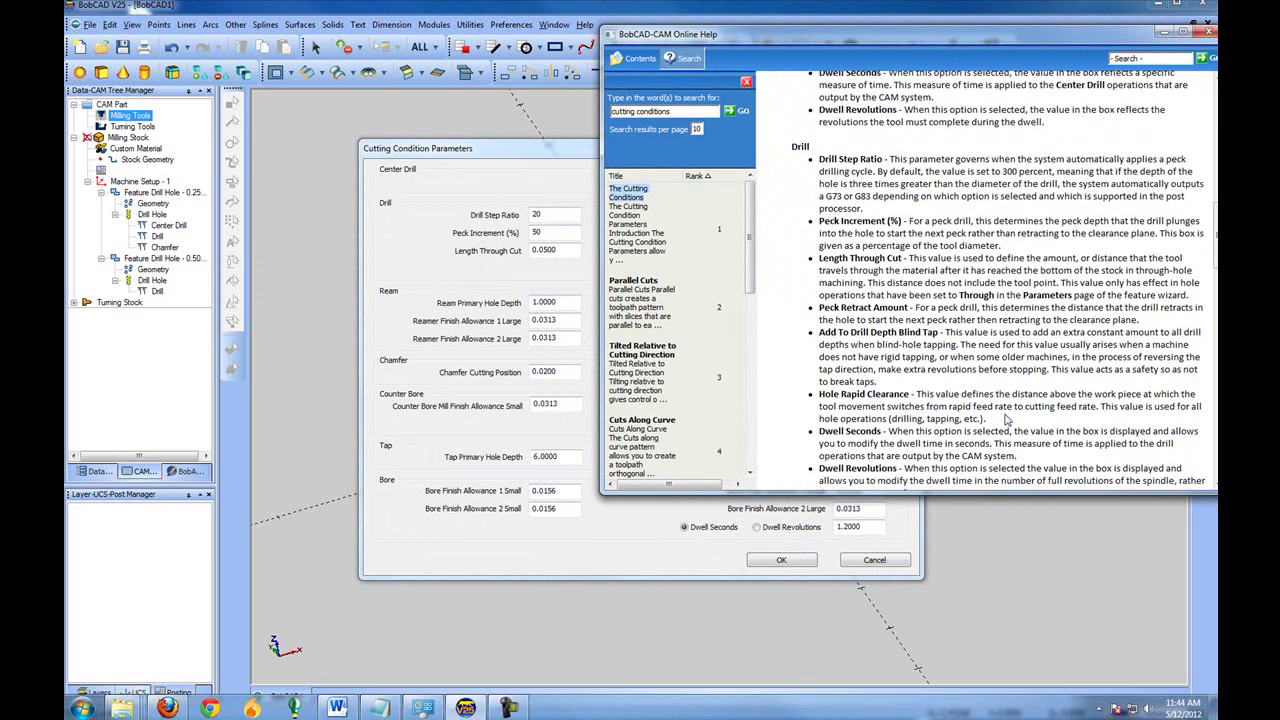
{"action": "scroll", "coordinate": [866, 299], "scroll_direction": "down", "scroll_amount": 6}
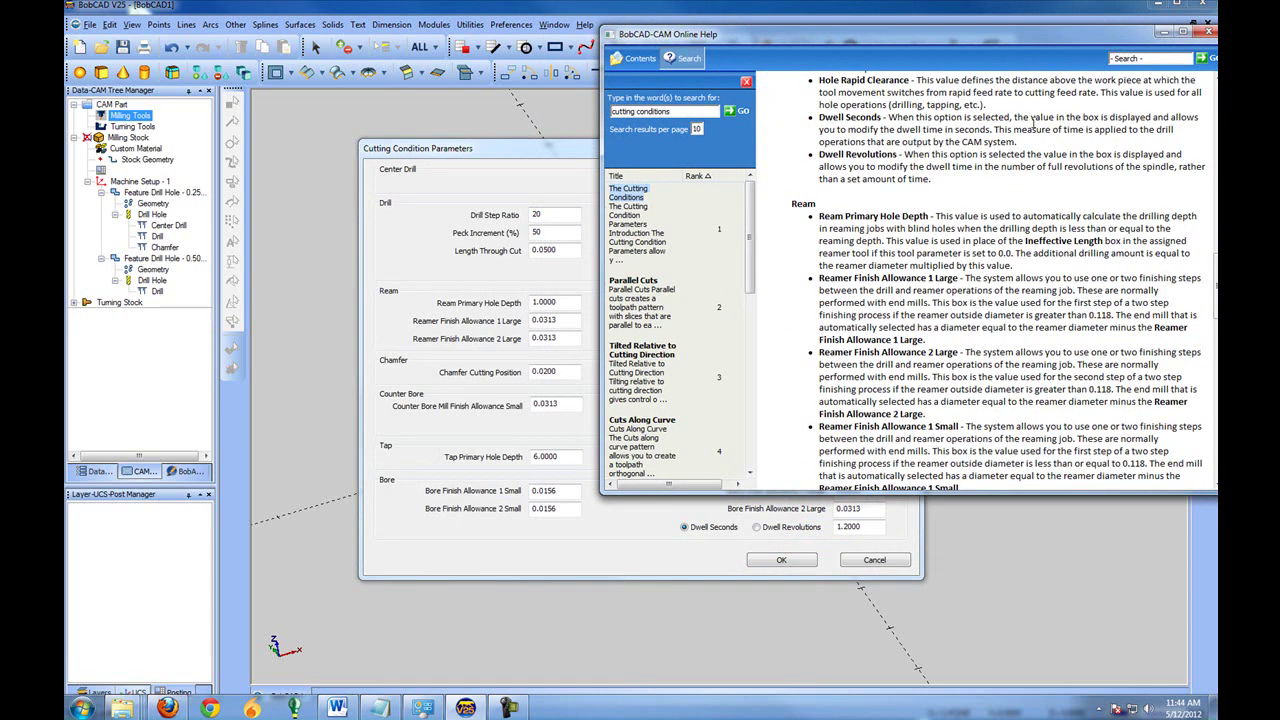
- Read the help's ream and chamfer parameter descriptions, and close both the help and the cutting conditions dialog
{"action": "left_click_drag", "start_coordinate": [866, 38], "coordinate": [522, 36]}
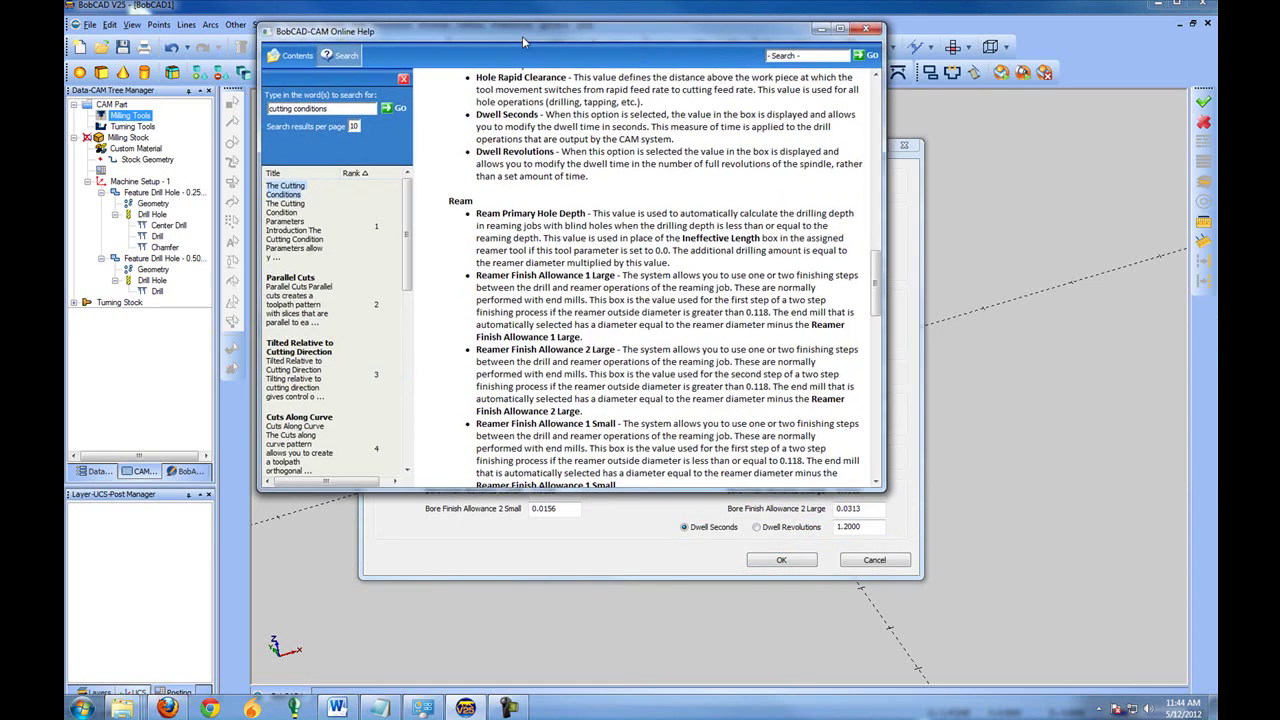
{"action": "scroll", "coordinate": [676, 258], "scroll_direction": "down", "scroll_amount": 7}
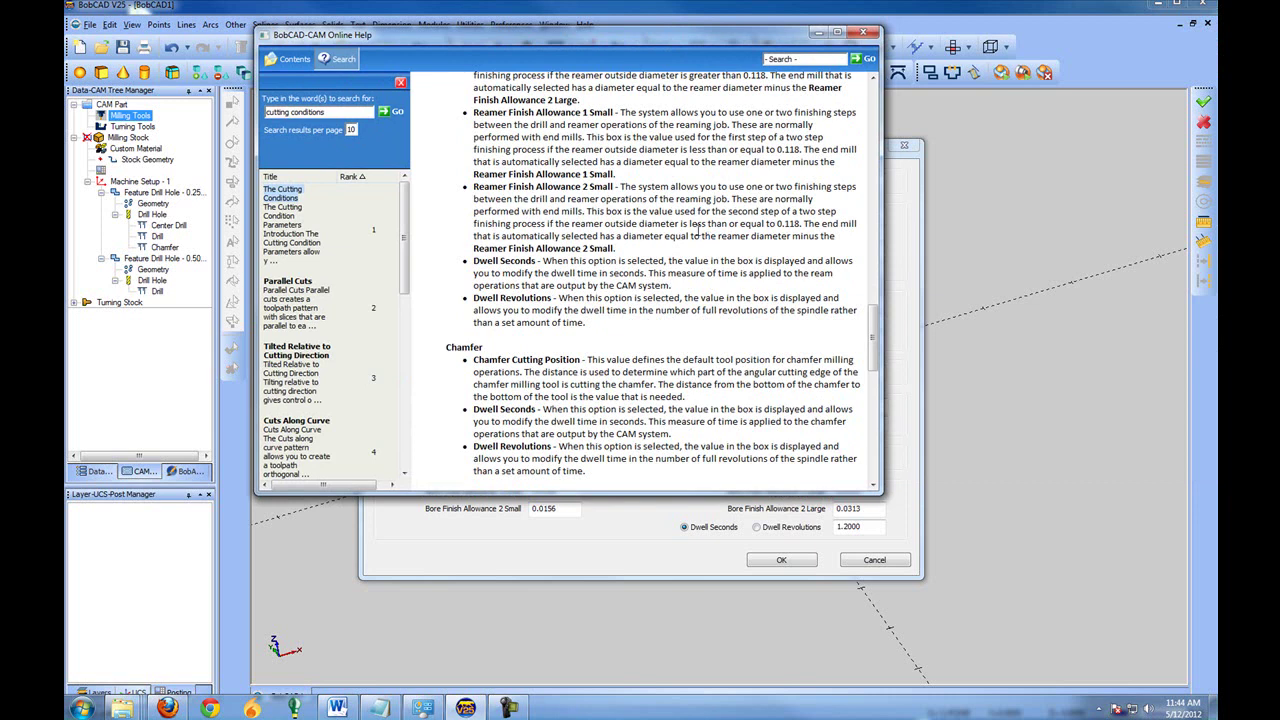
{"action": "scroll", "coordinate": [697, 230], "scroll_direction": "down", "scroll_amount": 2}
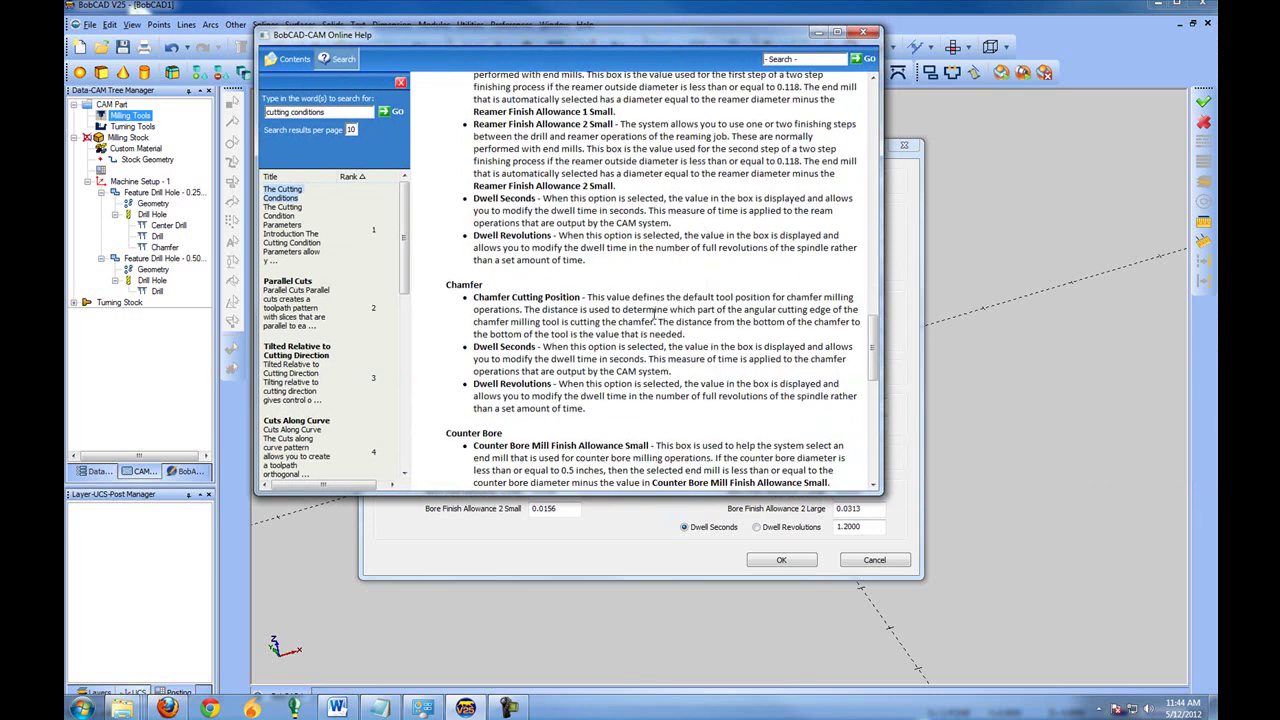
{"action": "left_click", "coordinate": [863, 33]}
{"action": "left_click", "coordinate": [782, 559]}
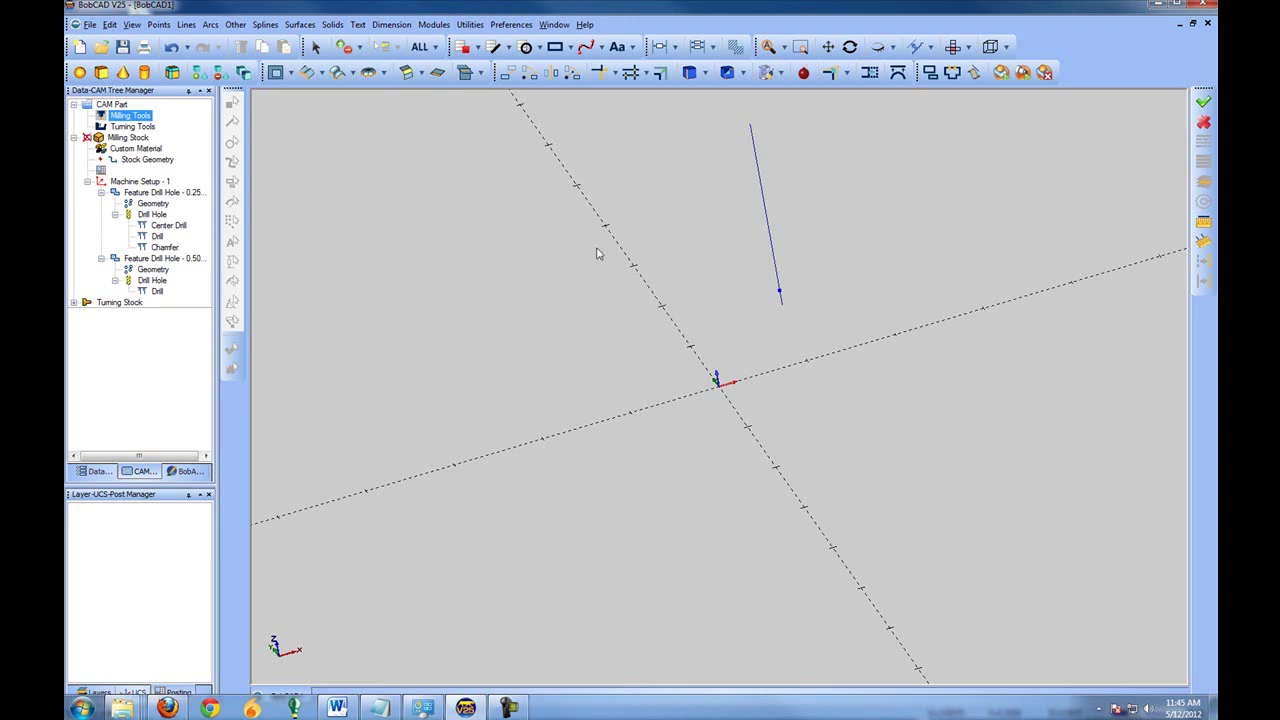
- Add a right-hand UNC 1/4-20 HSS point tap with the preset dimensions to the milling tool library and accept the library
{"action": "right_click", "coordinate": [134, 115]}
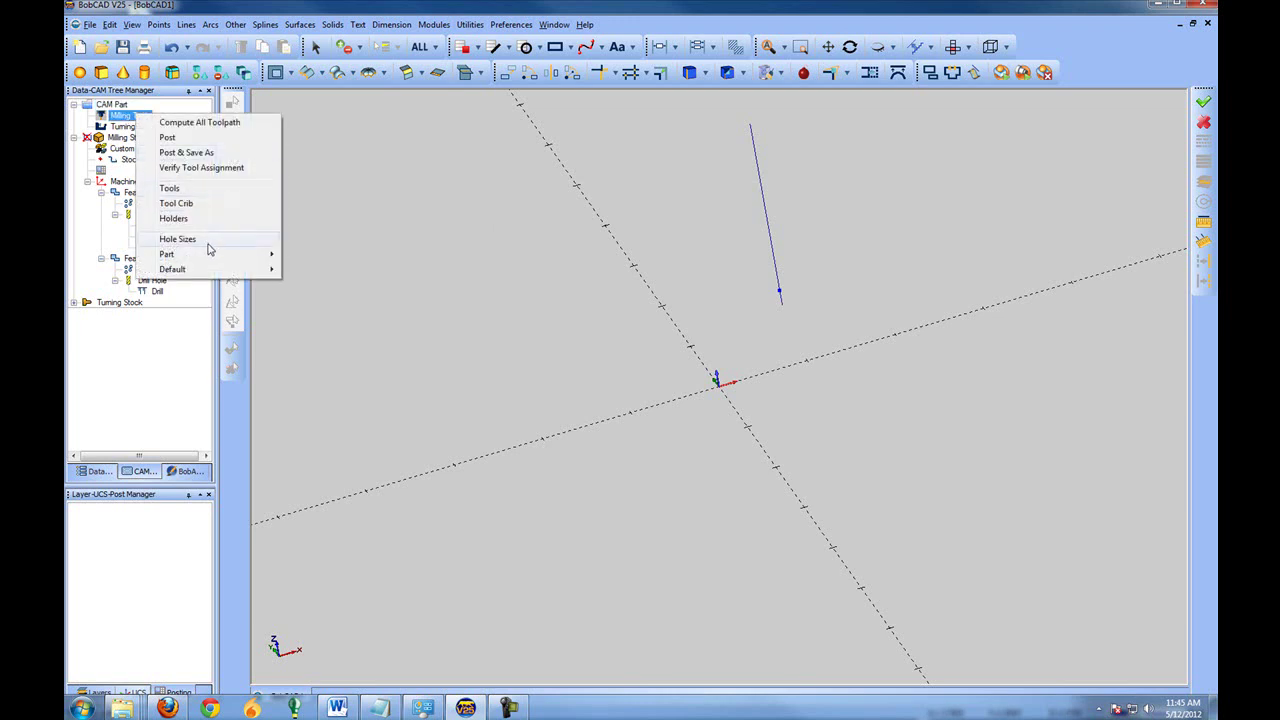
{"action": "left_click", "coordinate": [184, 190]}
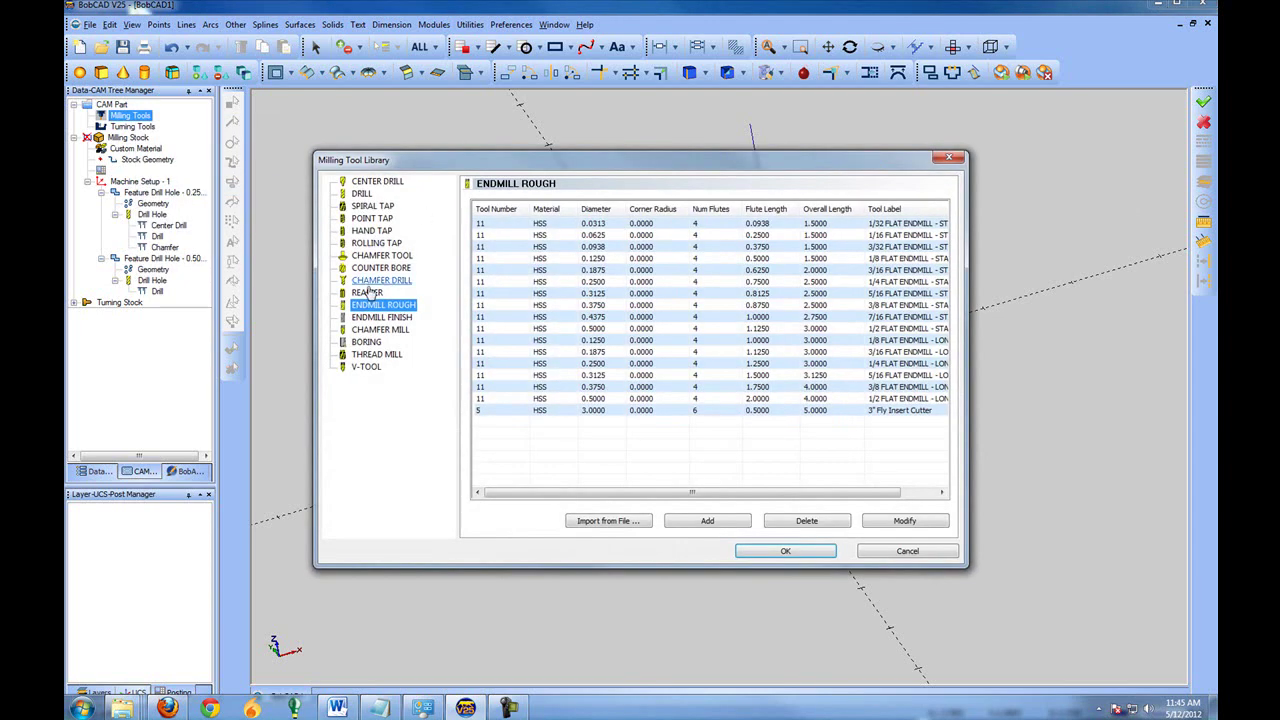
{"action": "left_click", "coordinate": [376, 220]}
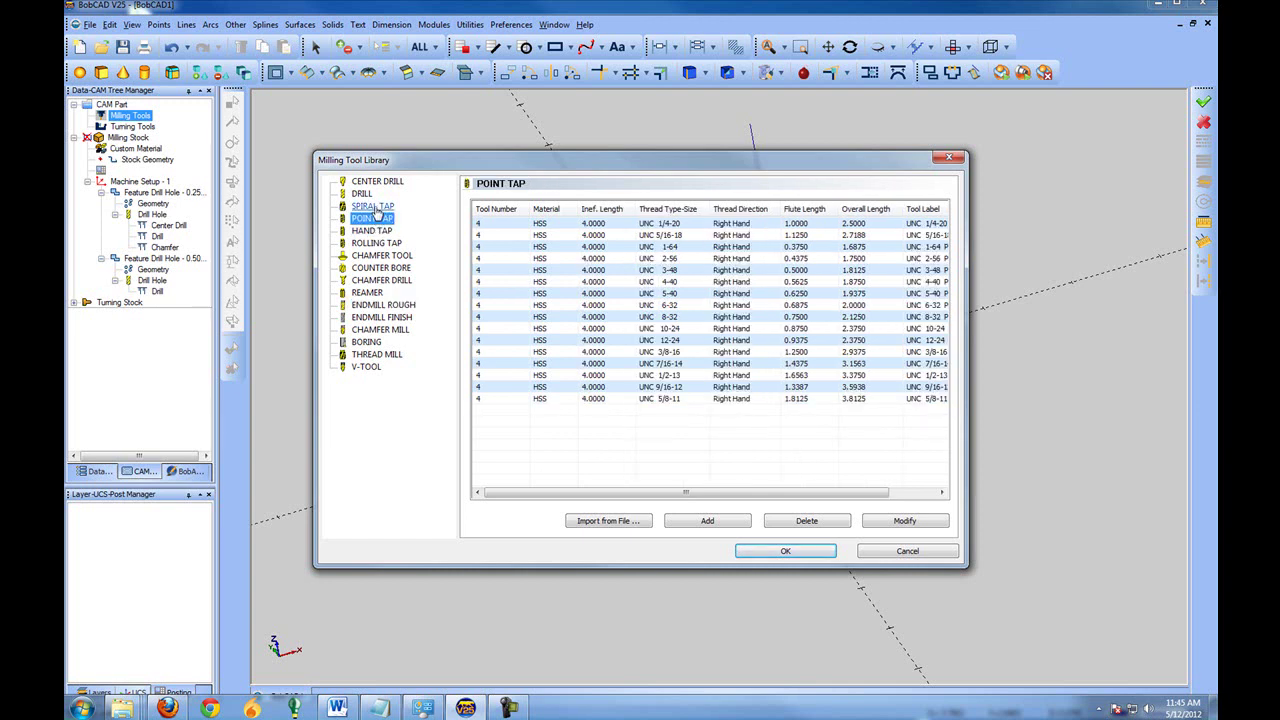
{"action": "left_click", "coordinate": [374, 207]}
{"action": "left_click", "coordinate": [373, 218]}
{"action": "left_click", "coordinate": [704, 521]}
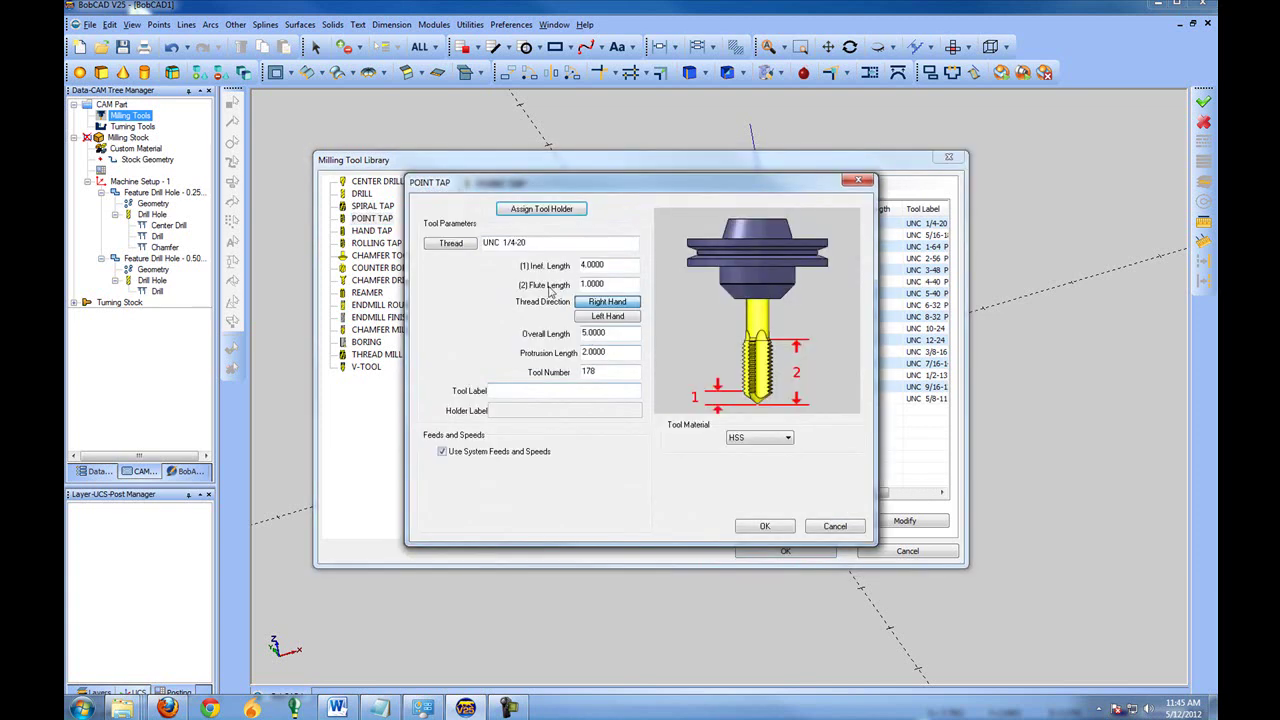
{"action": "left_click", "coordinate": [760, 530]}
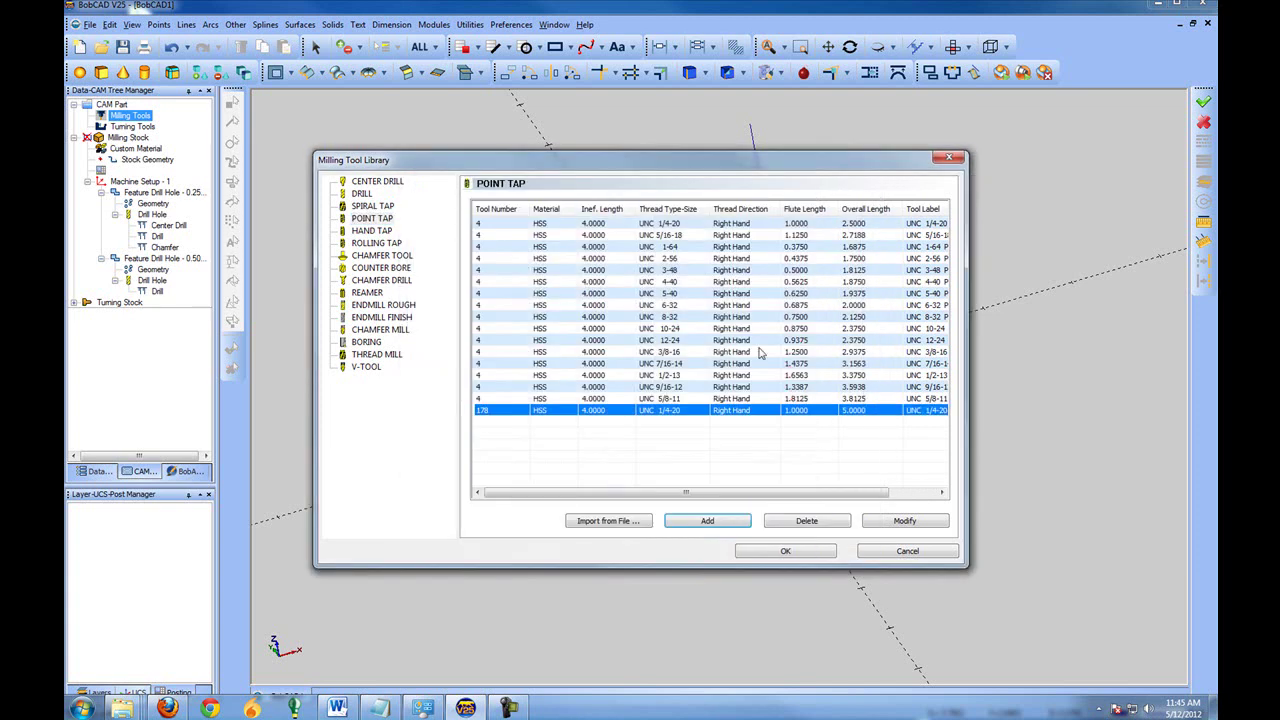
{"action": "left_click", "coordinate": [780, 551]}
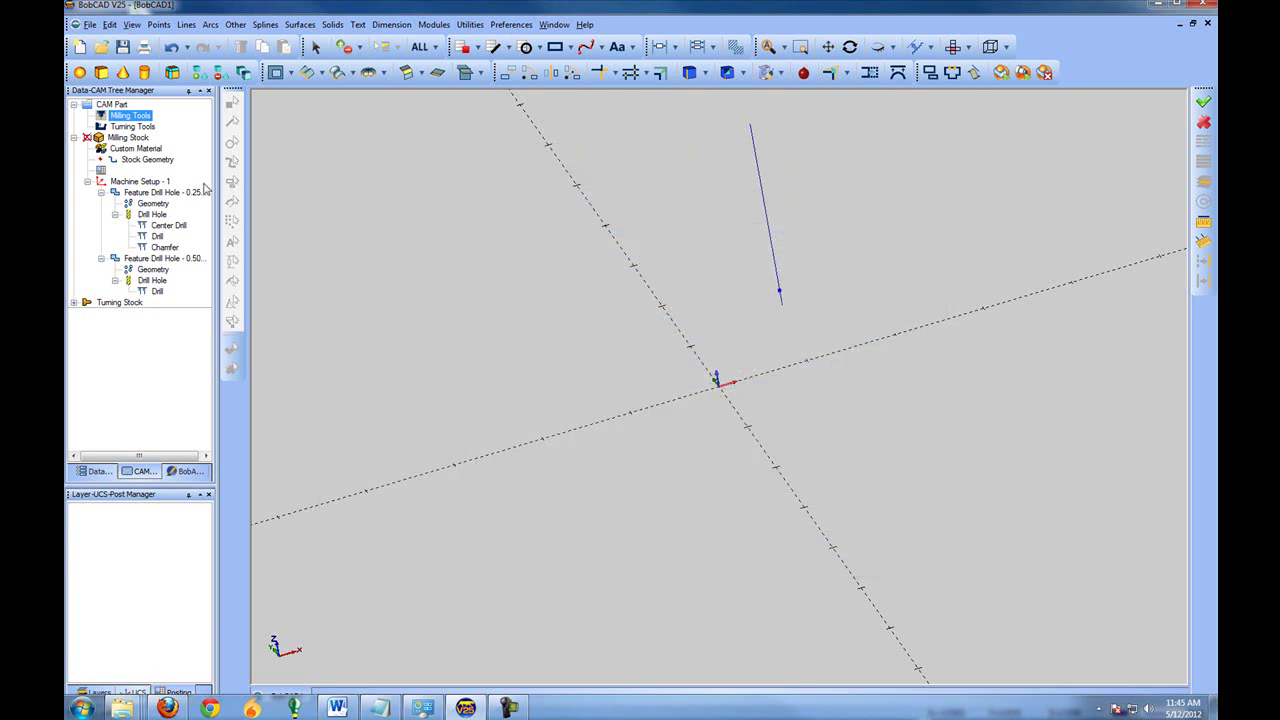
- Create a new Tap drill feature on the milling stock without selecting any geometry
{"action": "left_click", "coordinate": [125, 138]}
{"action": "right_click", "coordinate": [125, 140]}
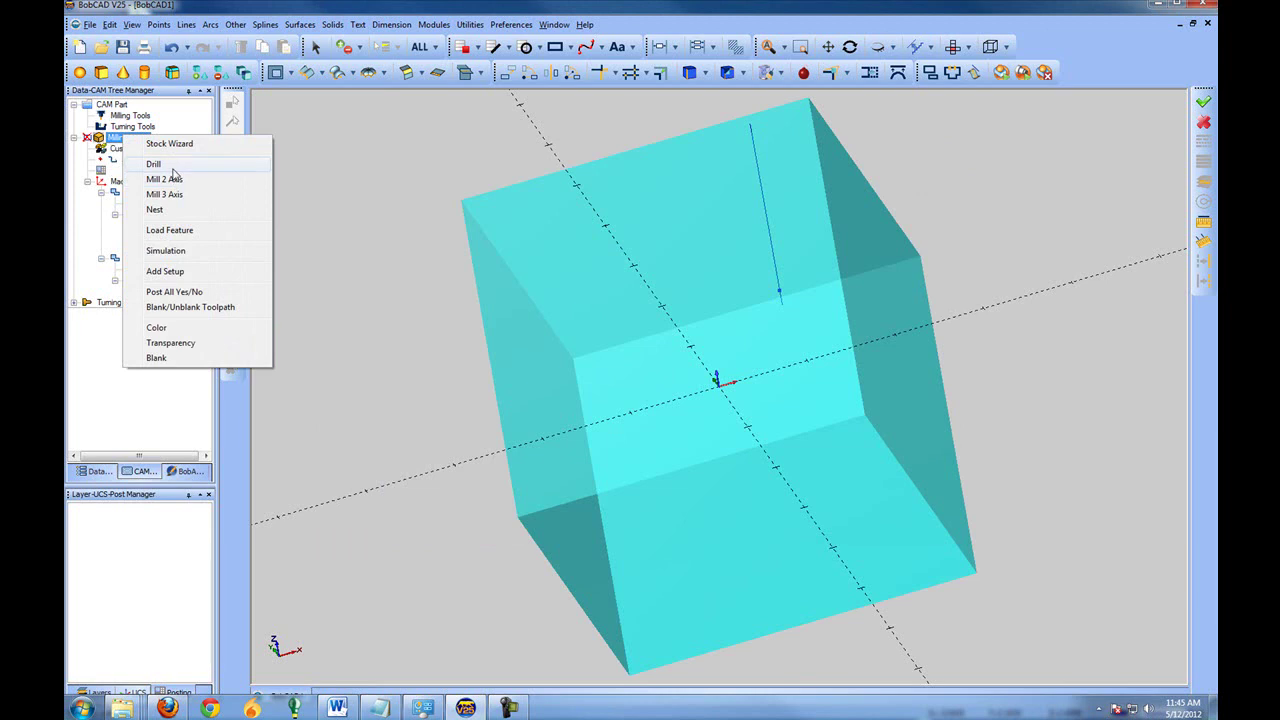
{"action": "left_click", "coordinate": [168, 165]}
{"action": "left_click", "coordinate": [529, 233]}
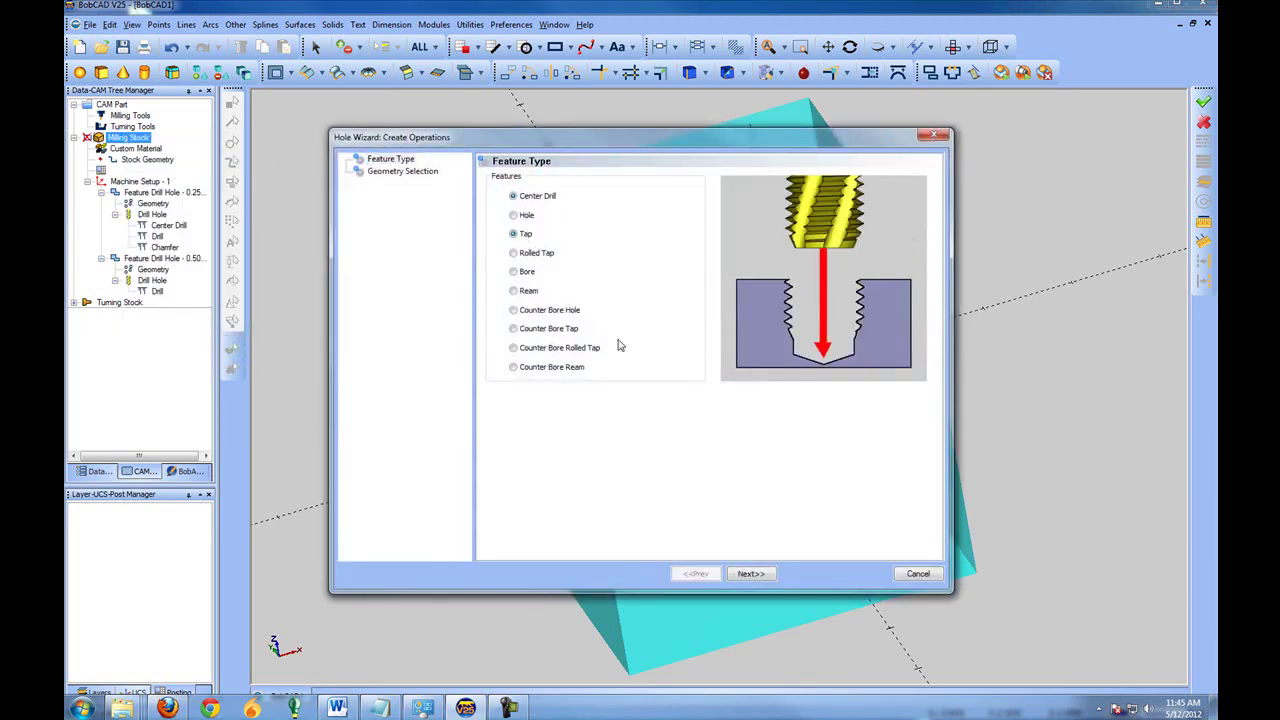
{"action": "left_click", "coordinate": [756, 574]}
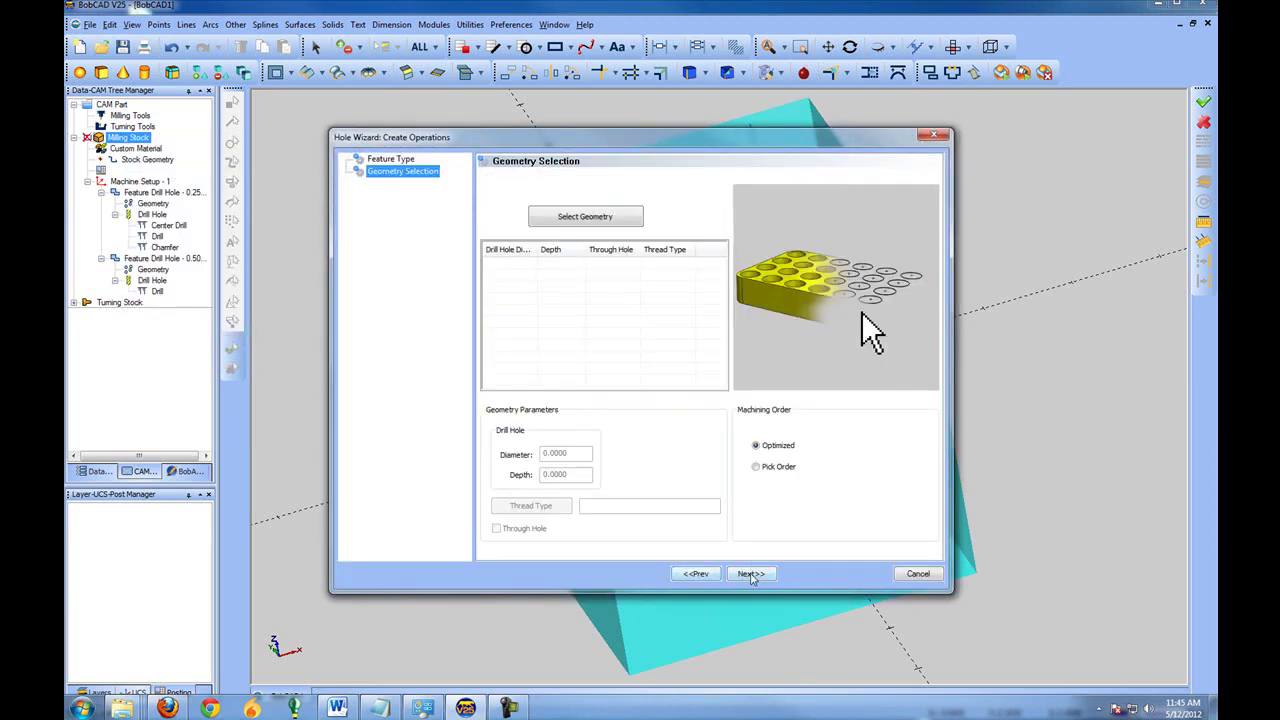
{"action": "left_click", "coordinate": [752, 574]}
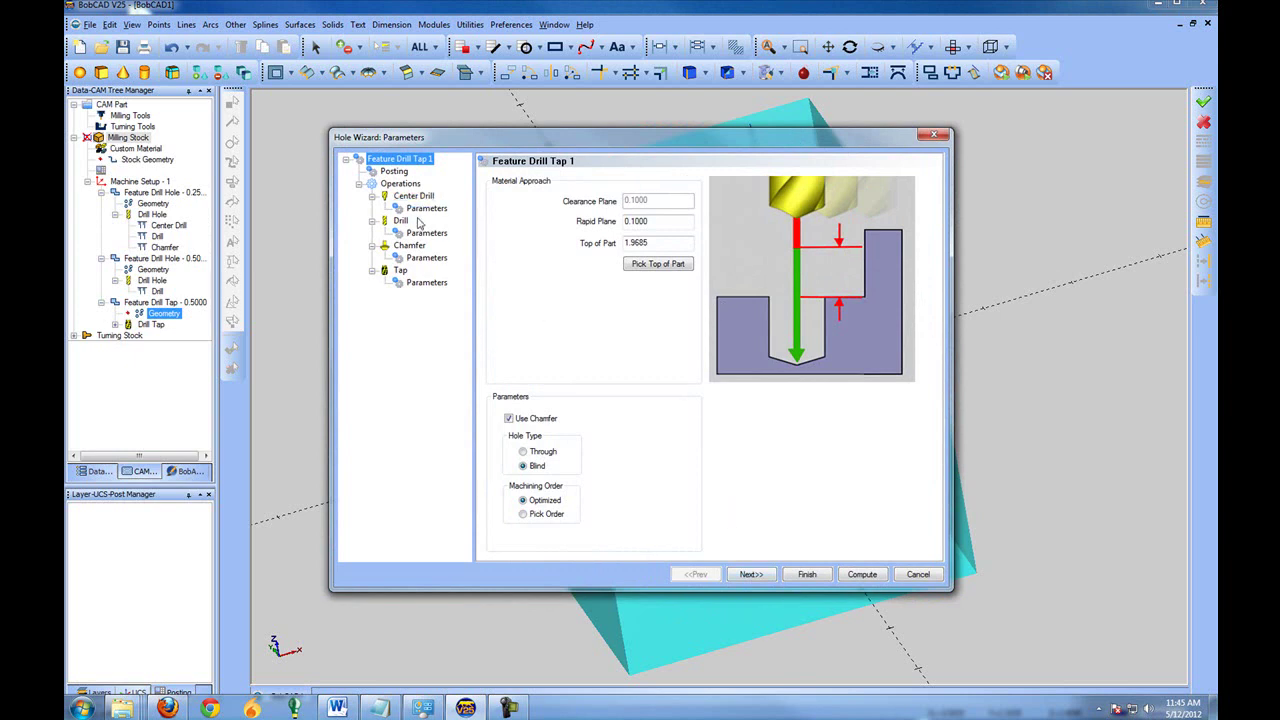
- Set the thread size to UNC 1-64 in the tap parameters of the Drill Tap feature
{"action": "left_click", "coordinate": [427, 284]}
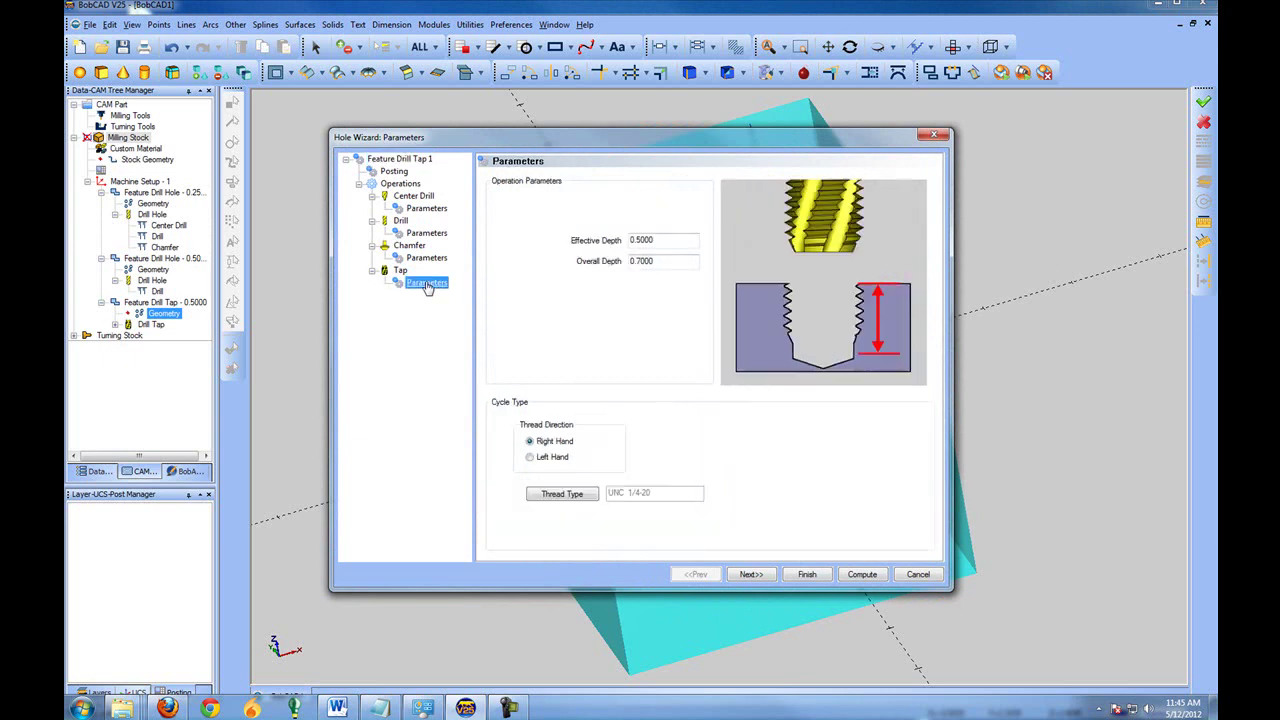
{"action": "left_click", "coordinate": [562, 494]}
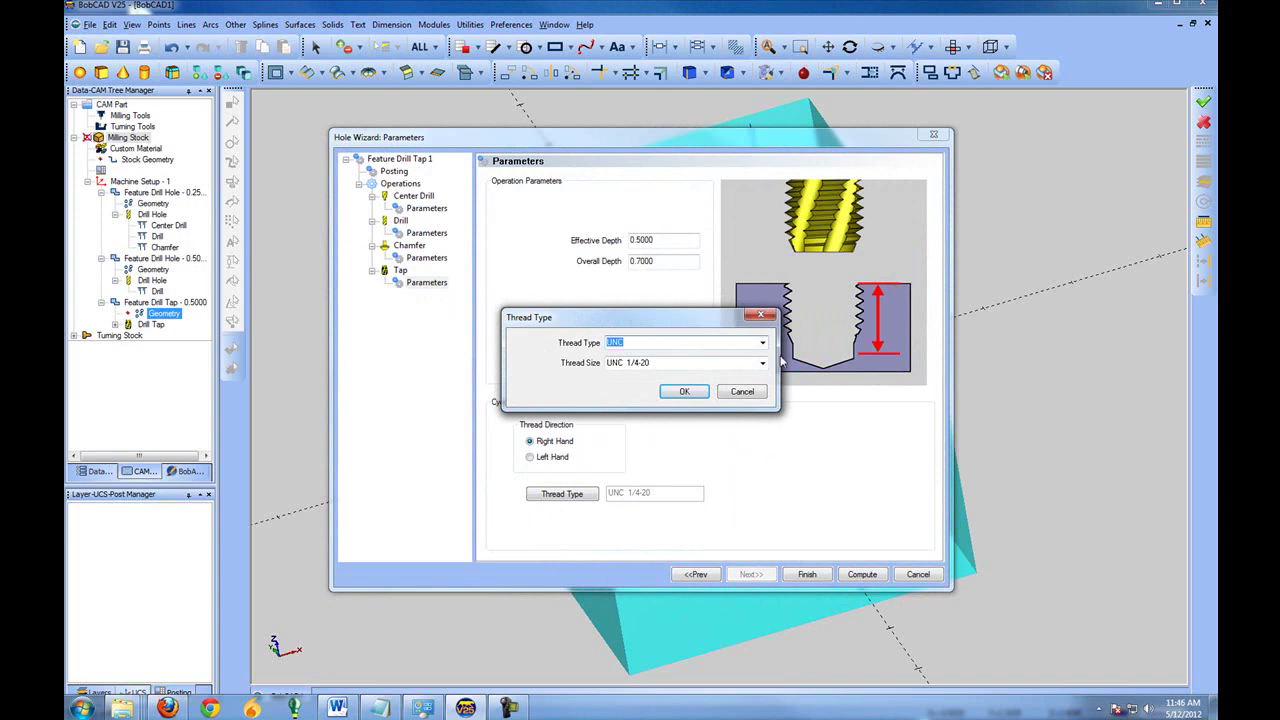
{"action": "left_click", "coordinate": [761, 365]}
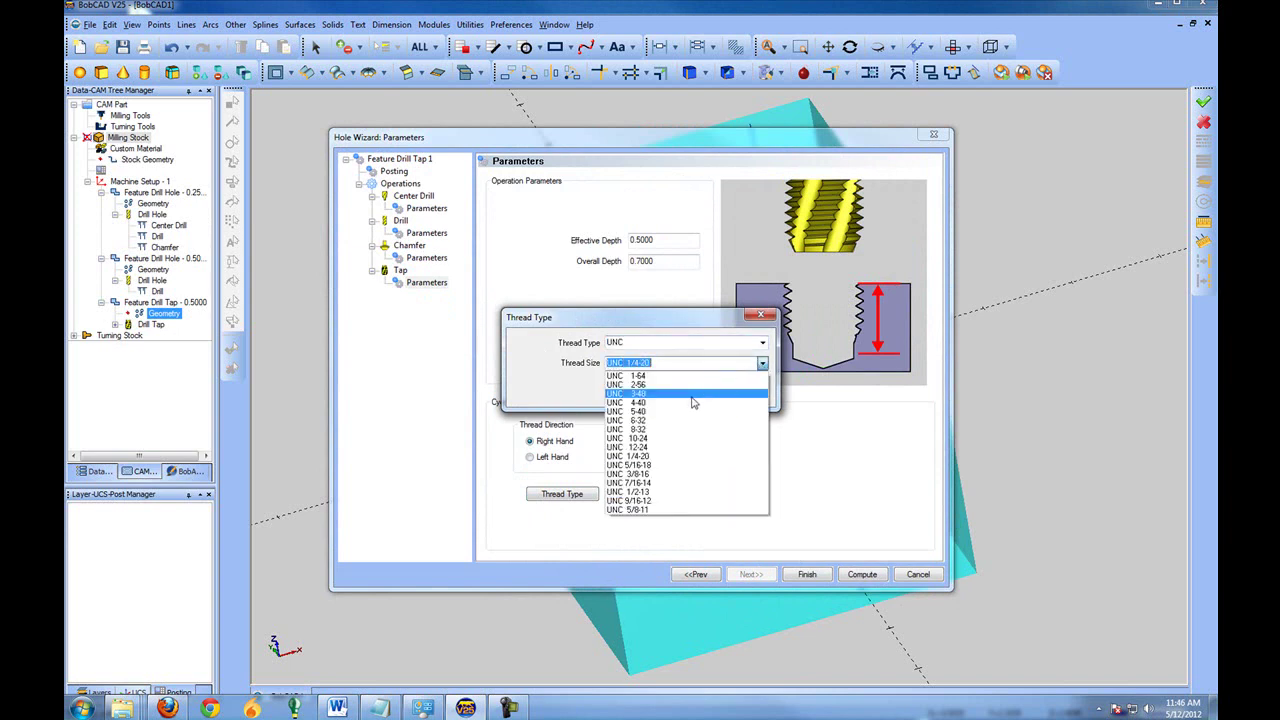
{"action": "left_click", "coordinate": [690, 376]}
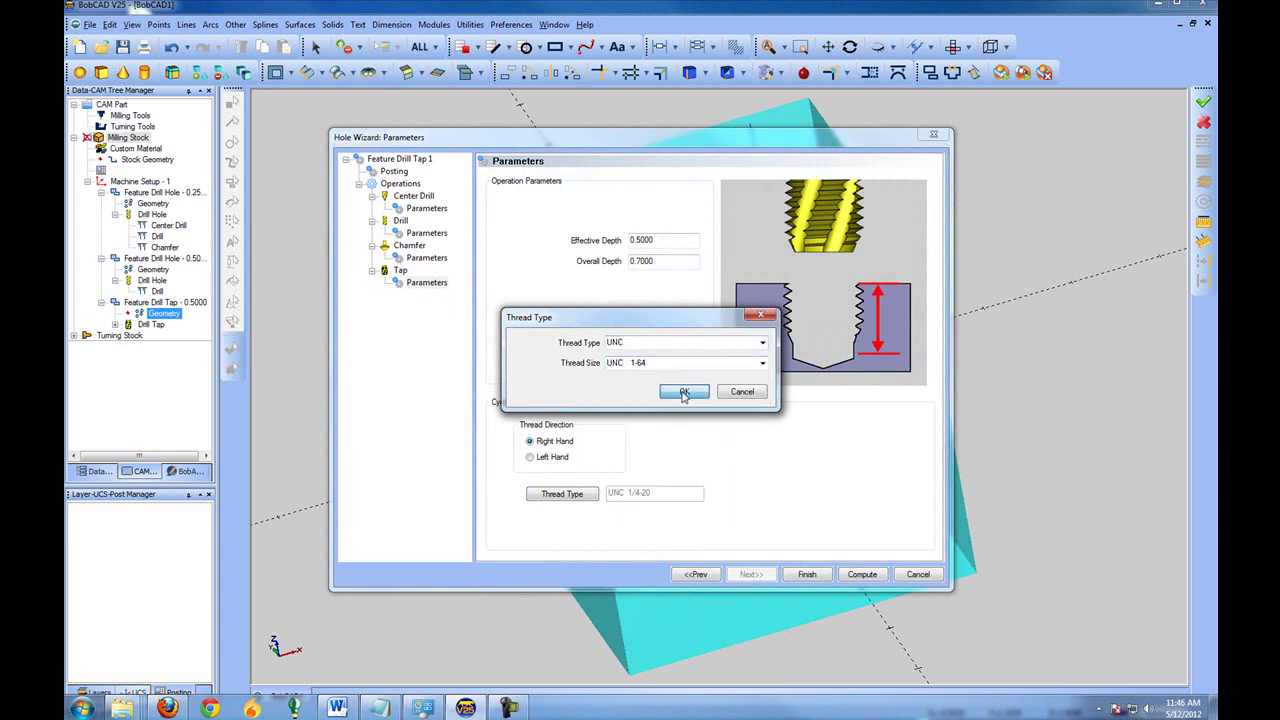
{"action": "left_click", "coordinate": [684, 392]}
- Check the tool data of the tap feature's drill operation, and close the wizard without saving
{"action": "left_click", "coordinate": [414, 234]}
{"action": "left_click", "coordinate": [400, 221]}
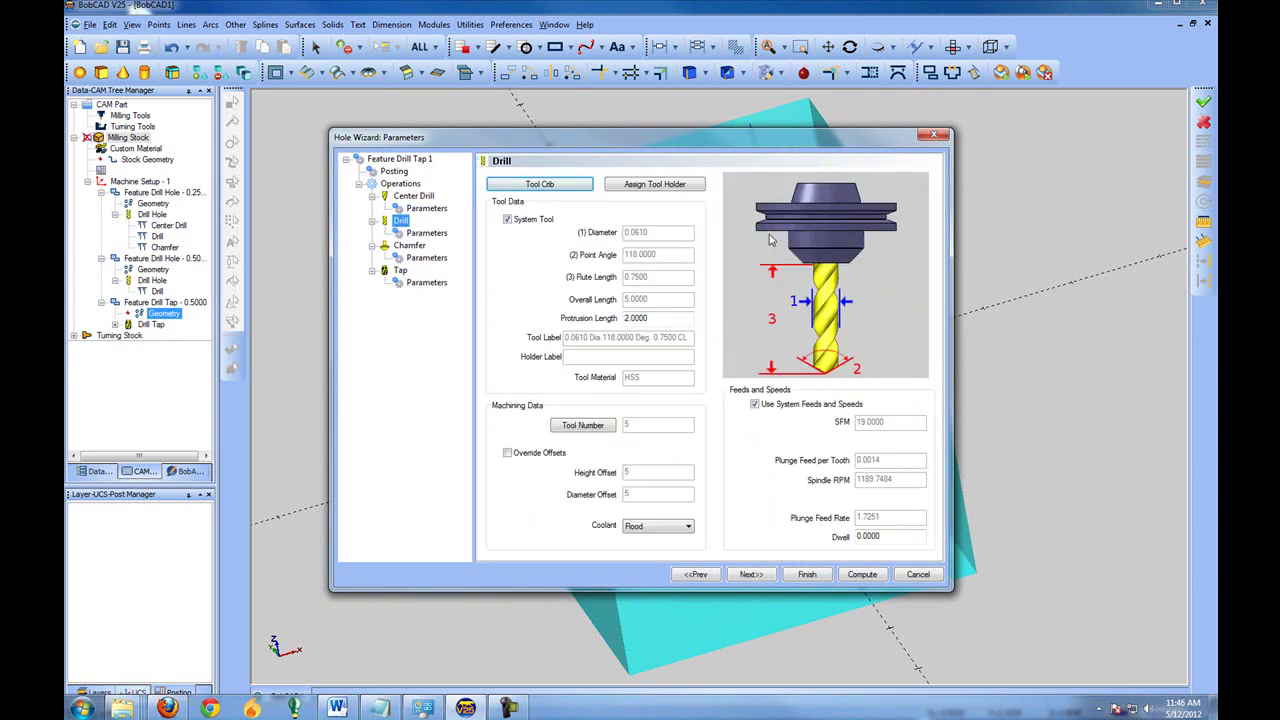
{"action": "left_click", "coordinate": [930, 137]}
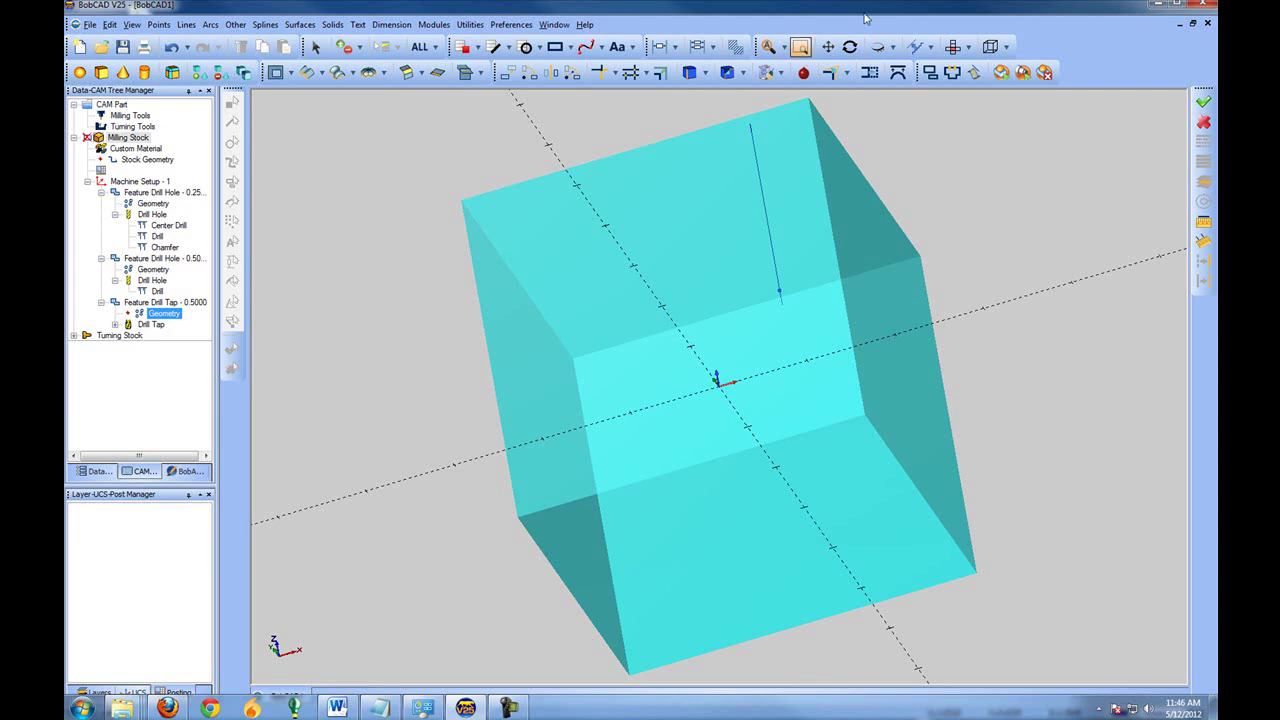
{"action": "left_click", "coordinate": [130, 115]}
{"action": "left_click", "coordinate": [127, 137]}
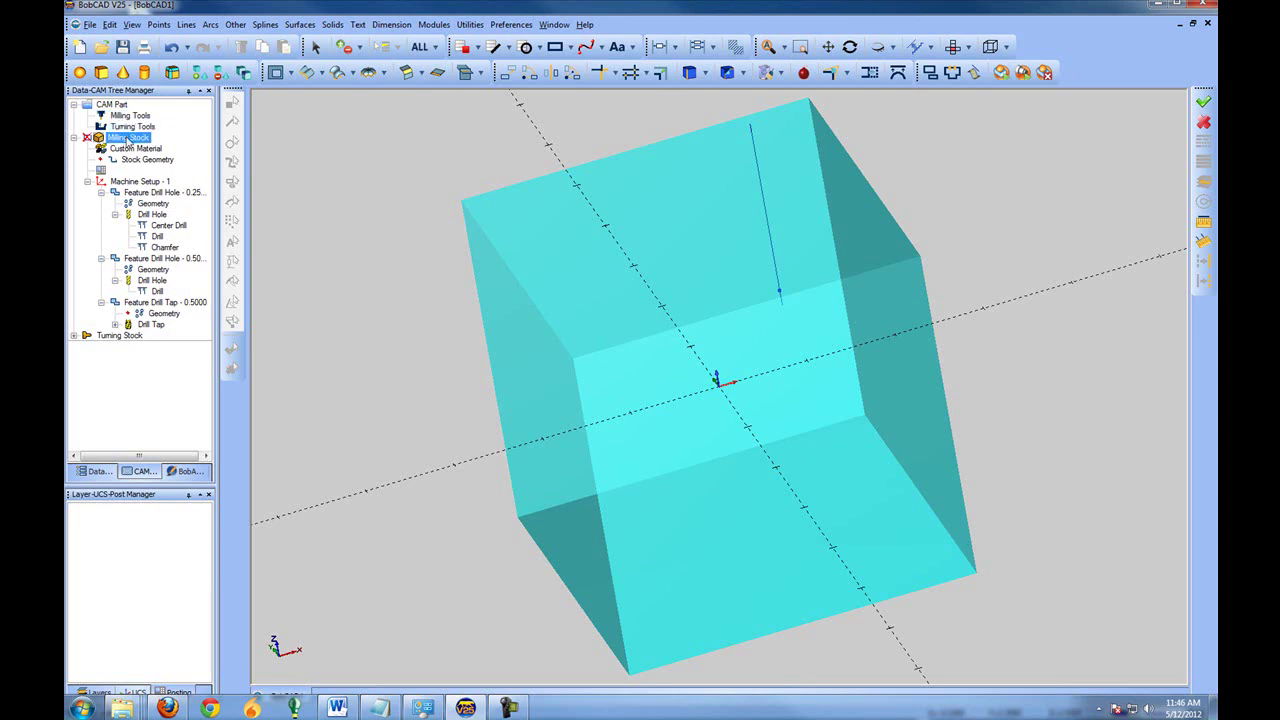
{"action": "left_click", "coordinate": [130, 116]}
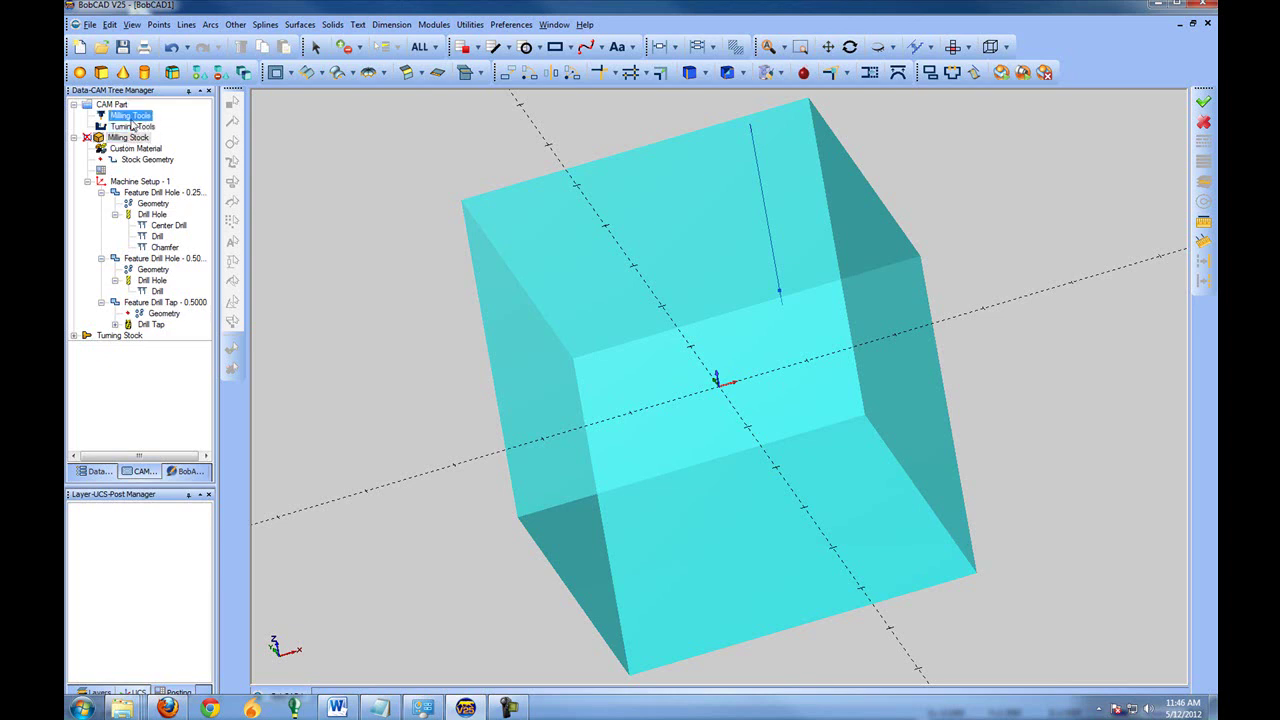
{"action": "left_click", "coordinate": [155, 280]}
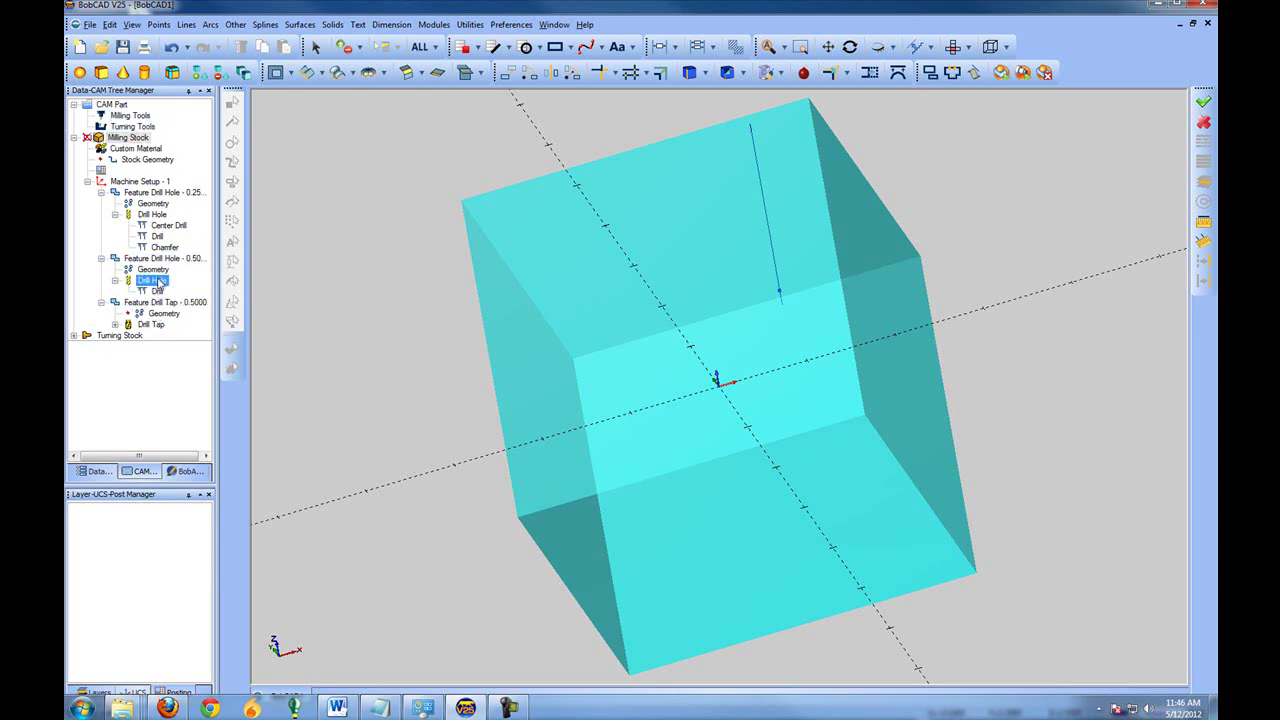
{"action": "left_click", "coordinate": [164, 303]}
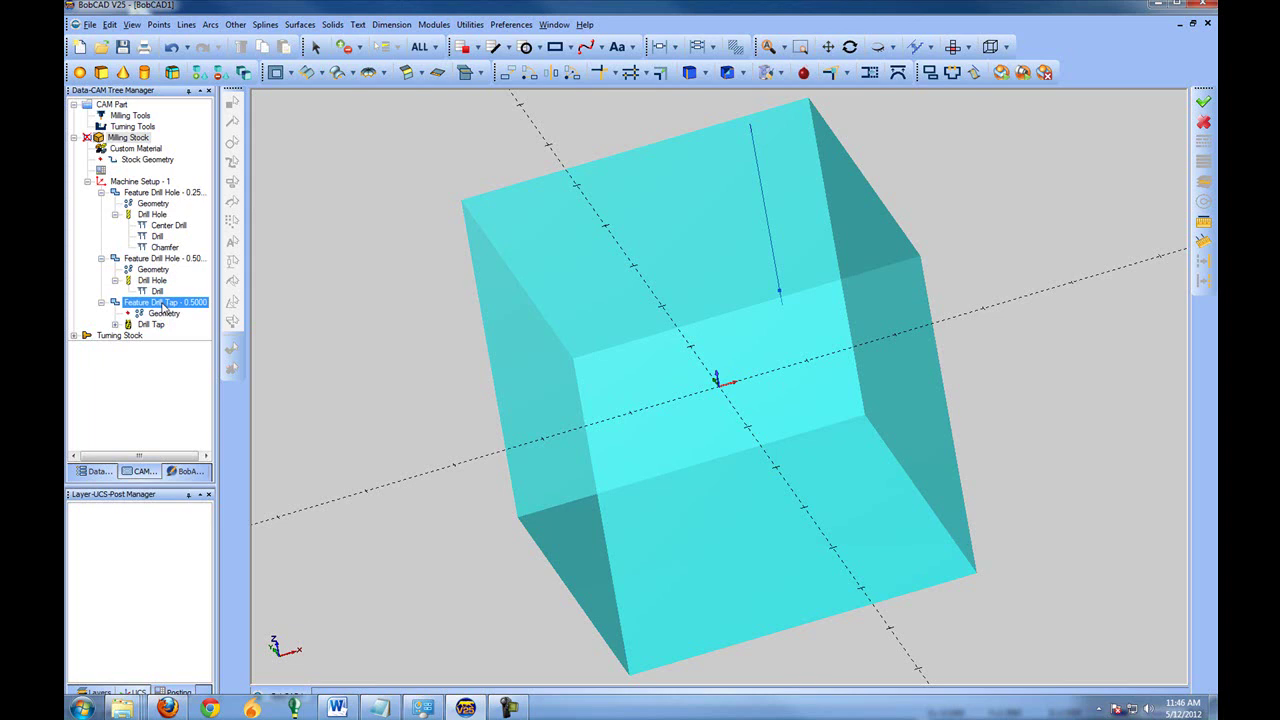
- Open the tap hole sizes for the milling tools and display the UNC thread table
{"action": "right_click", "coordinate": [138, 119]}
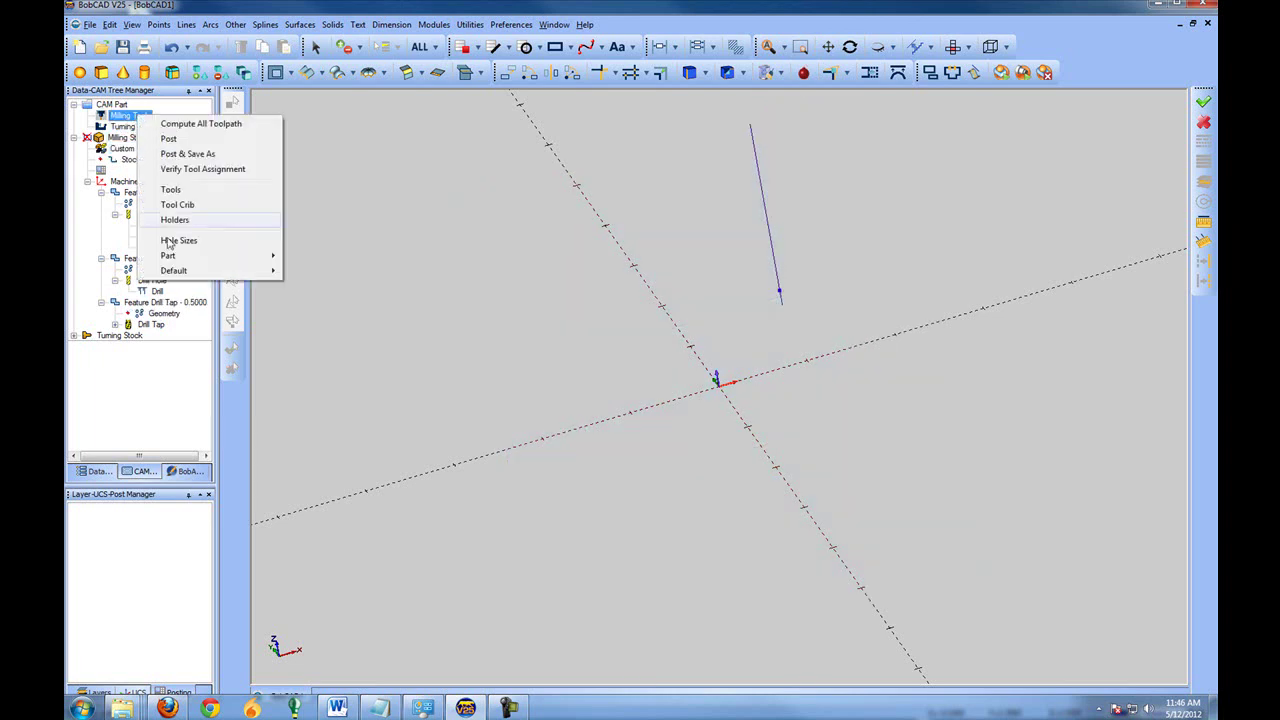
{"action": "left_click", "coordinate": [200, 241]}
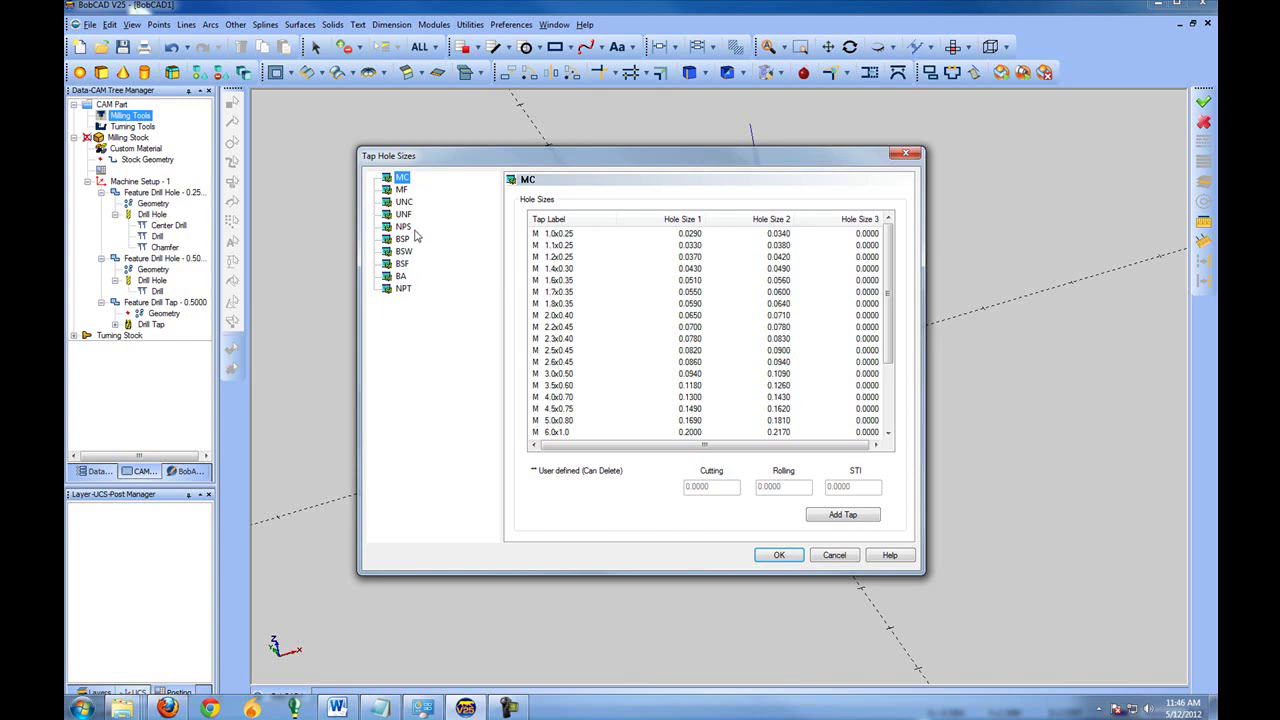
{"action": "left_click_drag", "start_coordinate": [576, 159], "coordinate": [674, 150]}
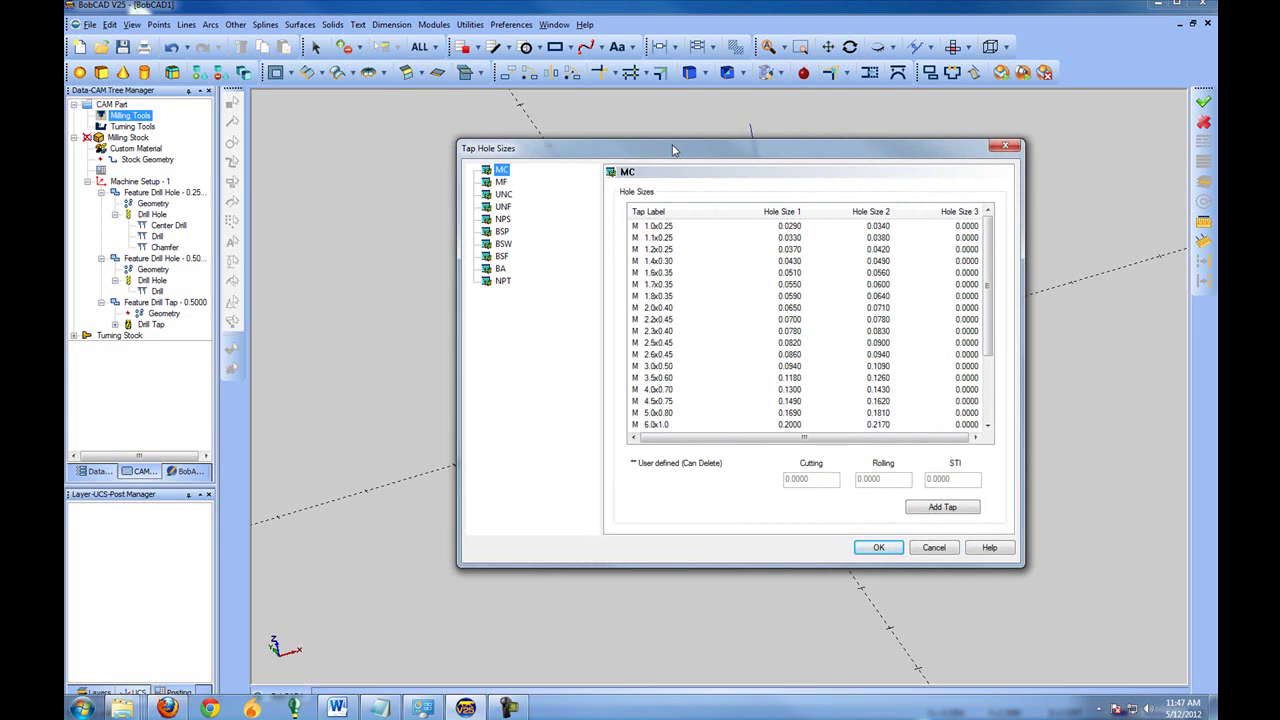
{"action": "left_click", "coordinate": [503, 196]}
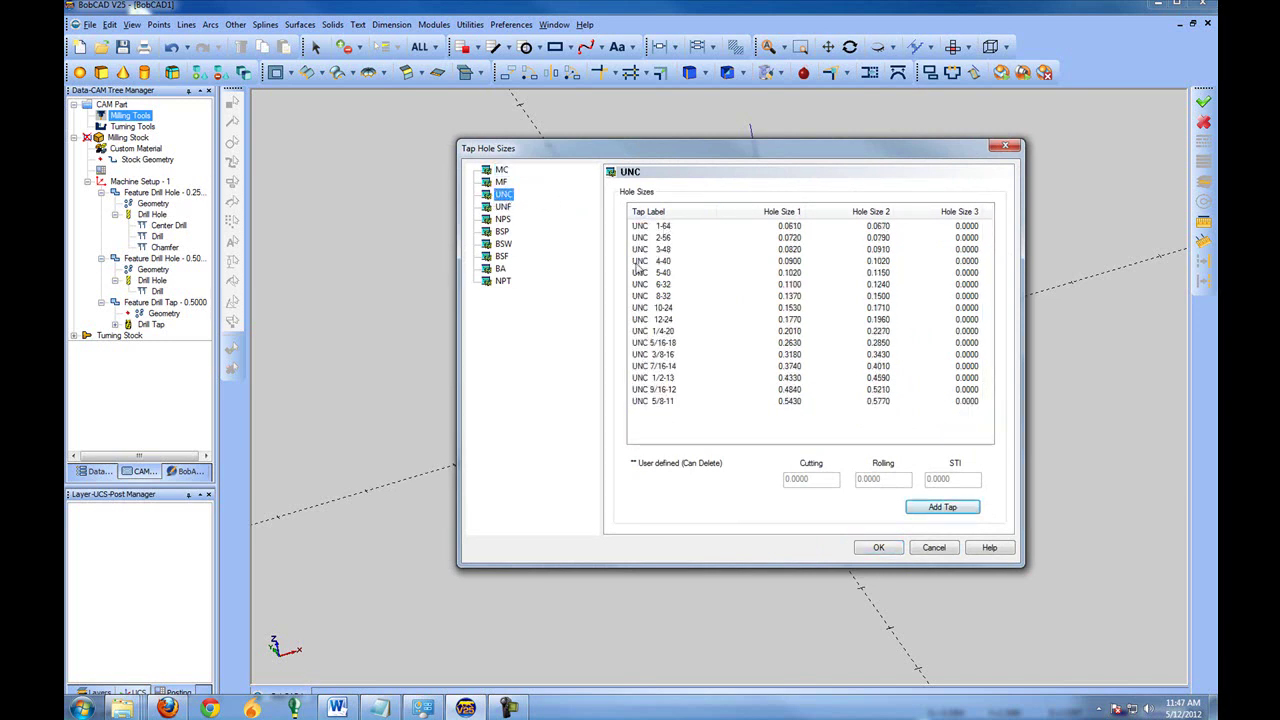
- Add a user-defined UNC 5/8-11 tap, keeping the preset label, nominal diameter, pitch and hole sizes
{"action": "left_click", "coordinate": [948, 510]}
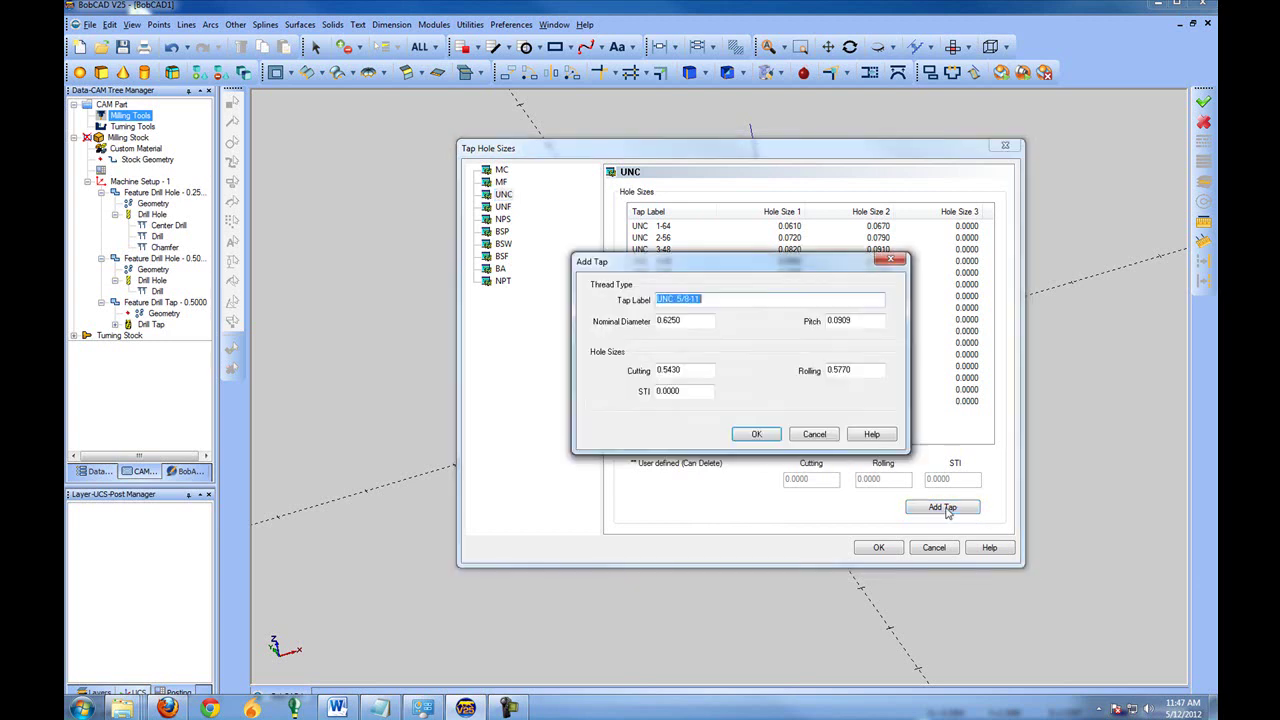
{"action": "left_click_drag", "start_coordinate": [741, 301], "coordinate": [640, 300]}
{"action": "left_click", "coordinate": [687, 299]}
{"action": "left_click_drag", "start_coordinate": [735, 299], "coordinate": [655, 320]}
{"action": "left_click_drag", "start_coordinate": [874, 321], "coordinate": [827, 320]}
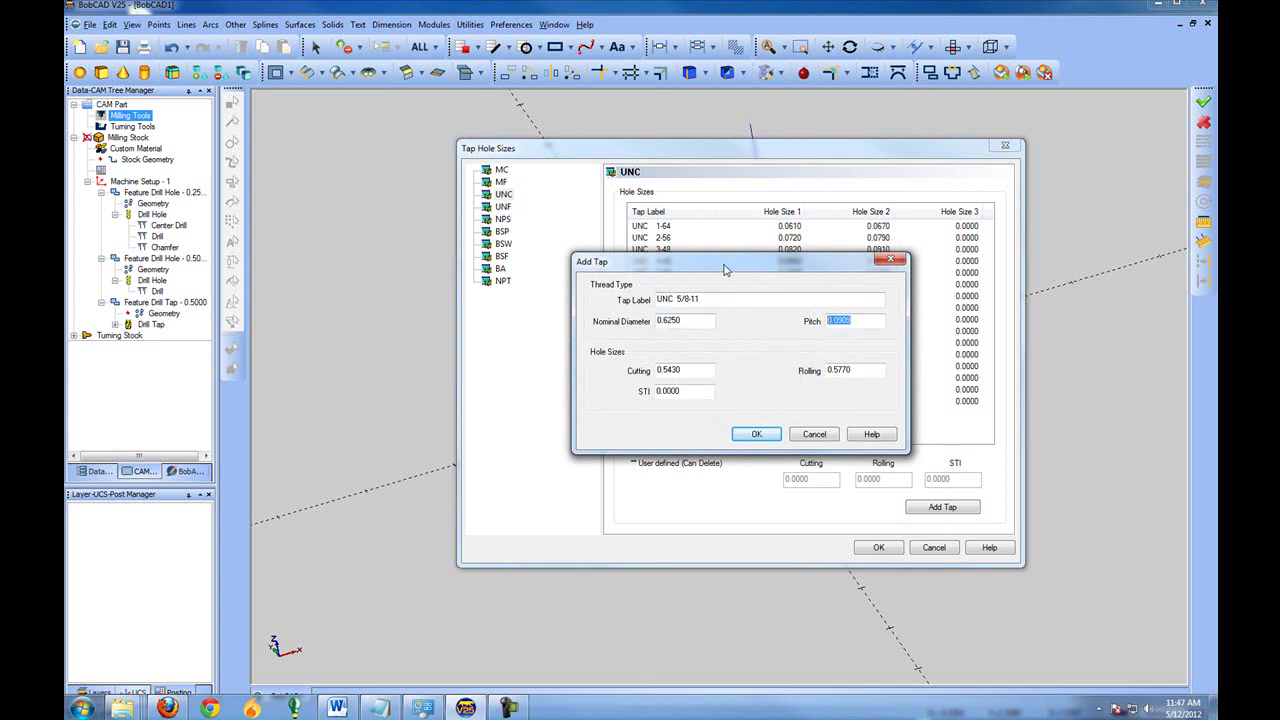
{"action": "left_click_drag", "start_coordinate": [724, 270], "coordinate": [734, 240]}
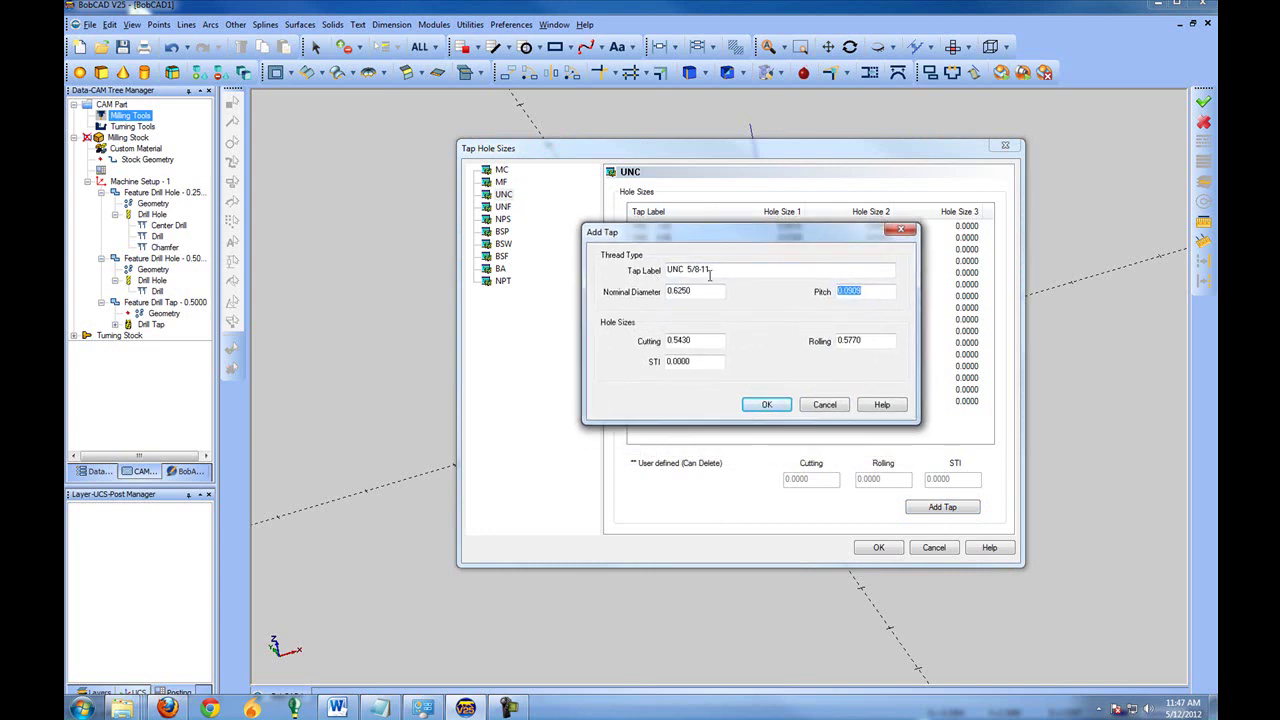
{"action": "double_click", "coordinate": [707, 341]}
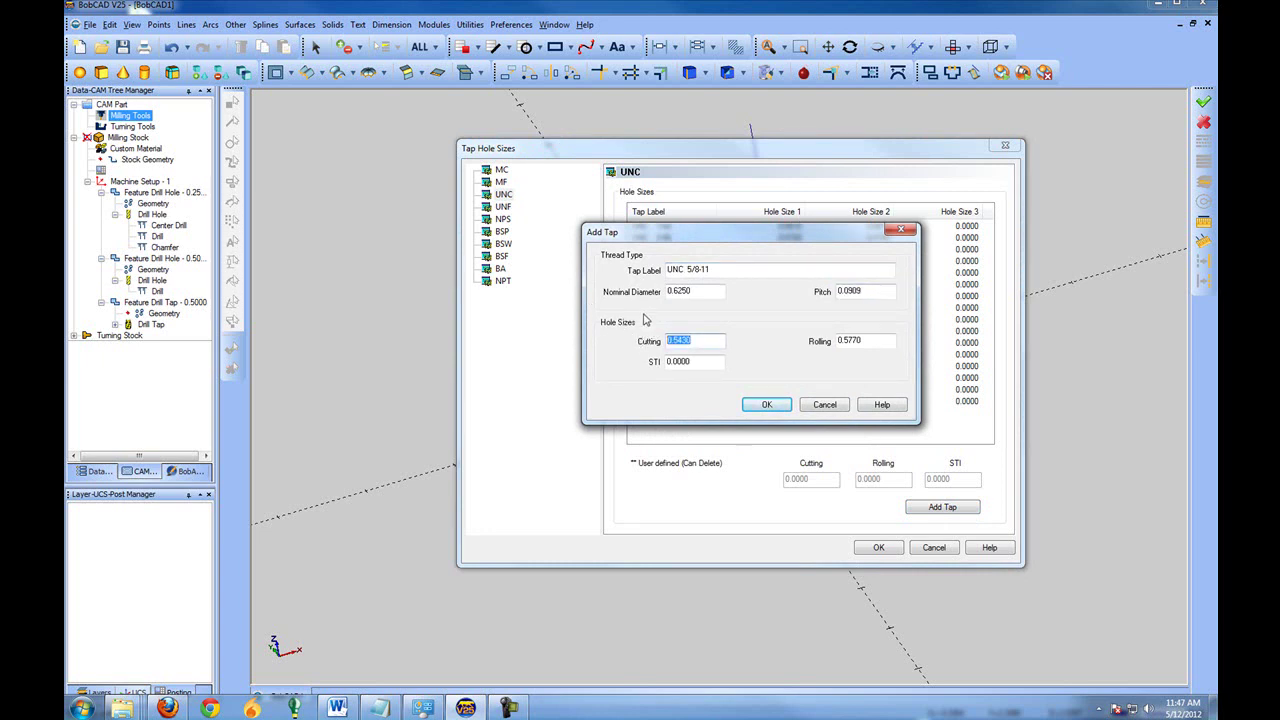
{"action": "left_click_drag", "start_coordinate": [690, 361], "coordinate": [631, 369]}
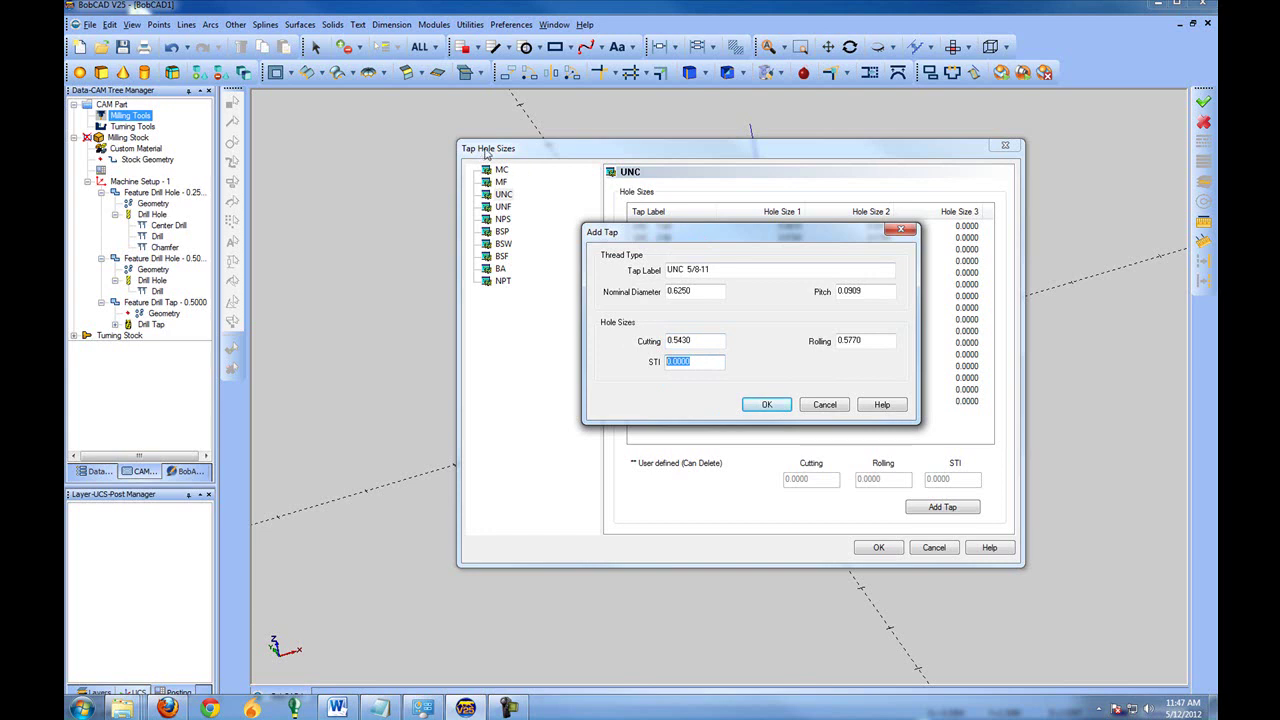
{"action": "left_click", "coordinate": [707, 270]}
{"action": "left_click_drag", "start_coordinate": [707, 270], "coordinate": [647, 271]}
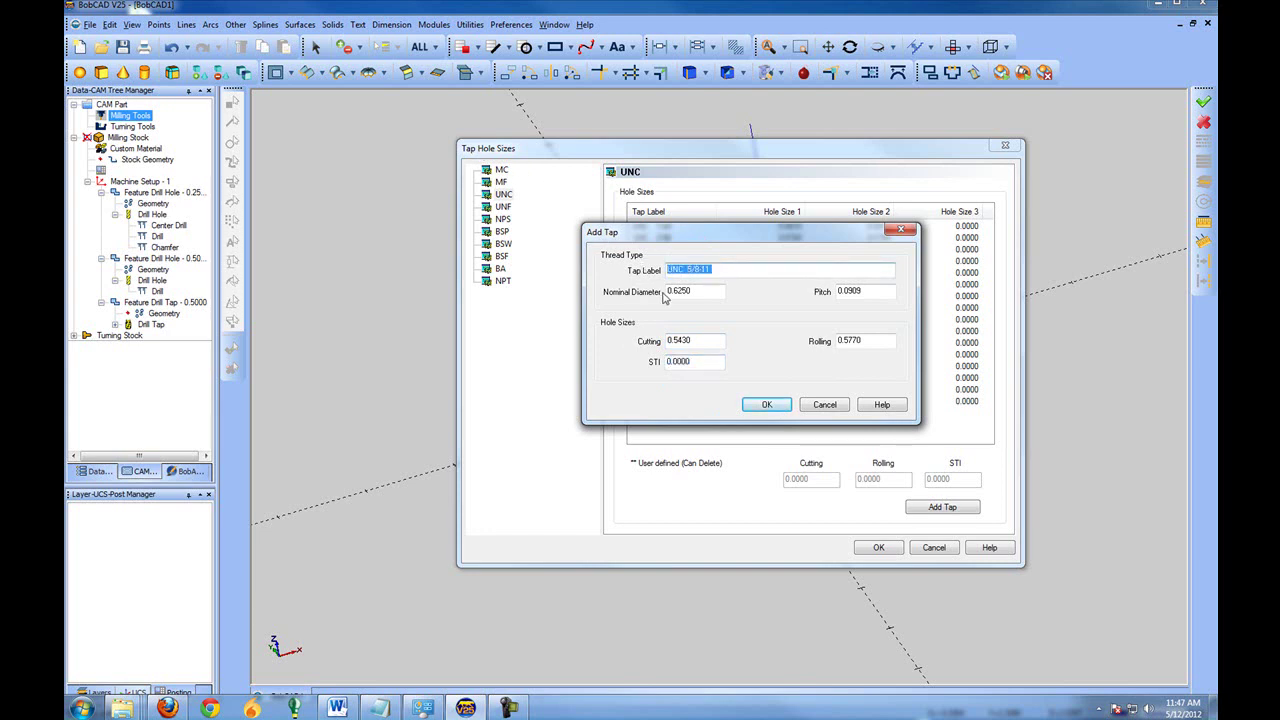
{"action": "left_click", "coordinate": [702, 291]}
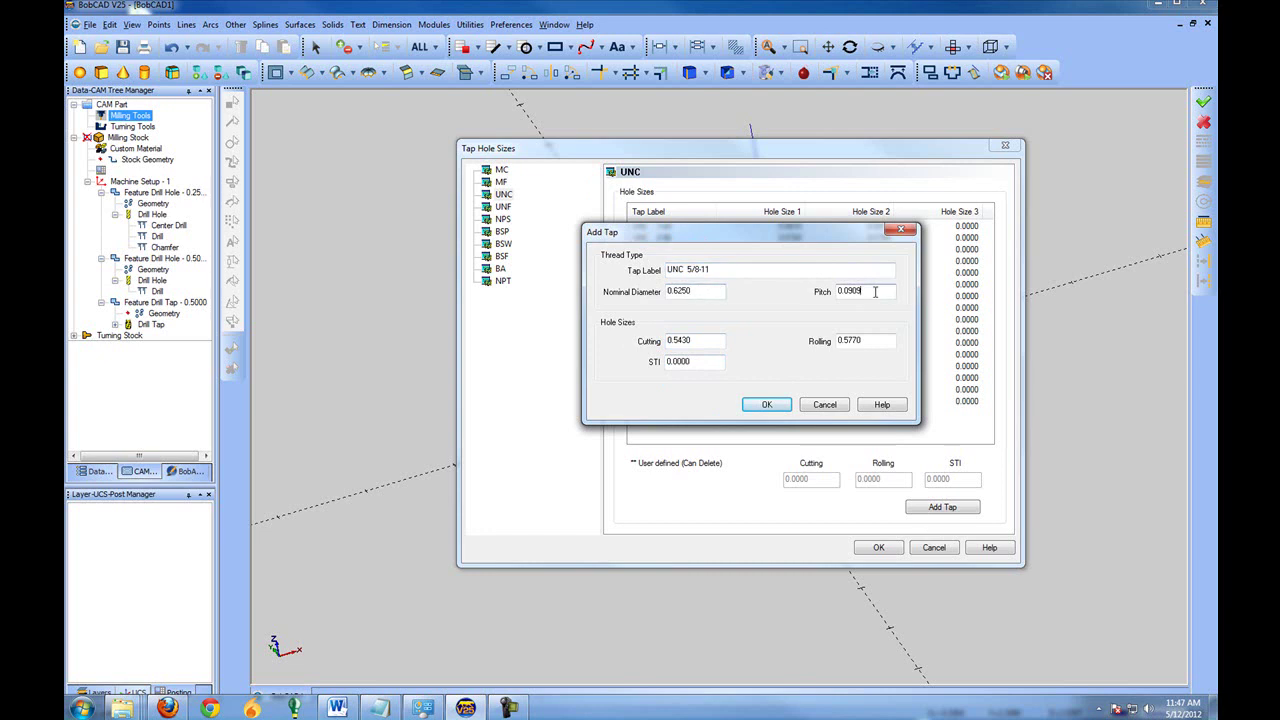
{"action": "left_click", "coordinate": [701, 341]}
{"action": "left_click", "coordinate": [766, 404]}
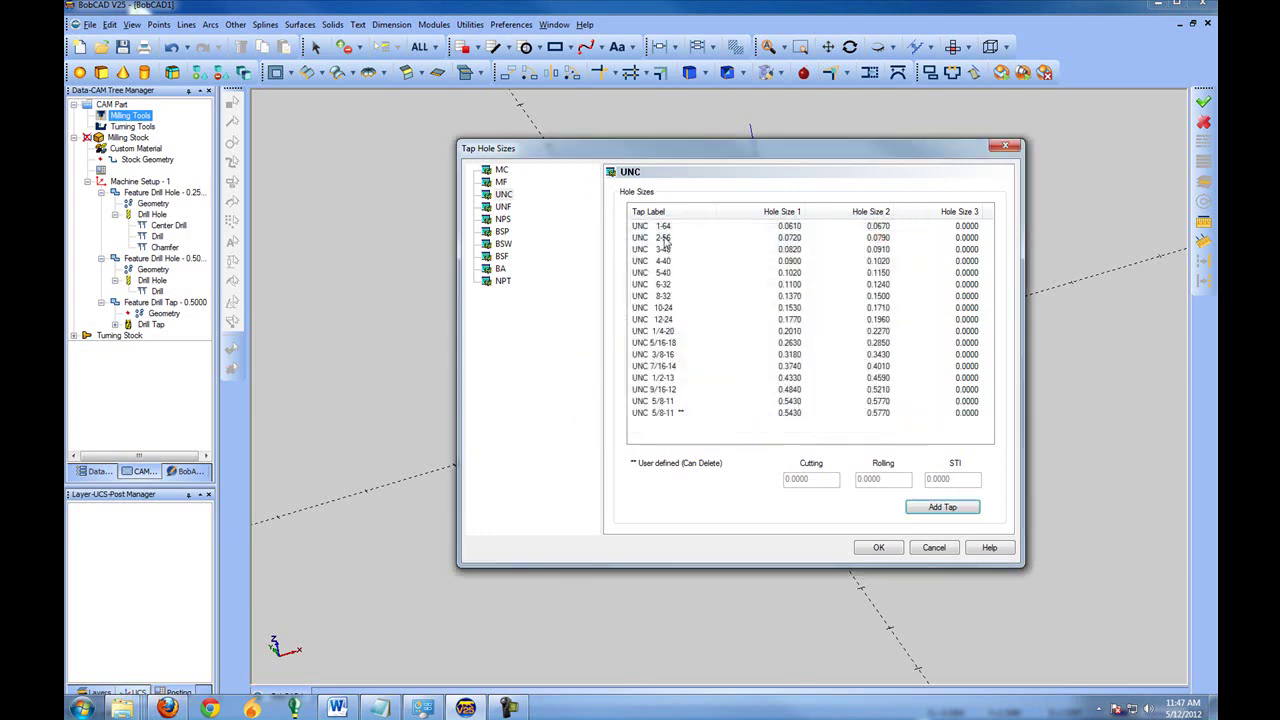
- Select the user-defined UNC 5/8-11 tap and its cutting hole size, and accept the tap hole sizes
{"action": "left_click", "coordinate": [661, 414]}
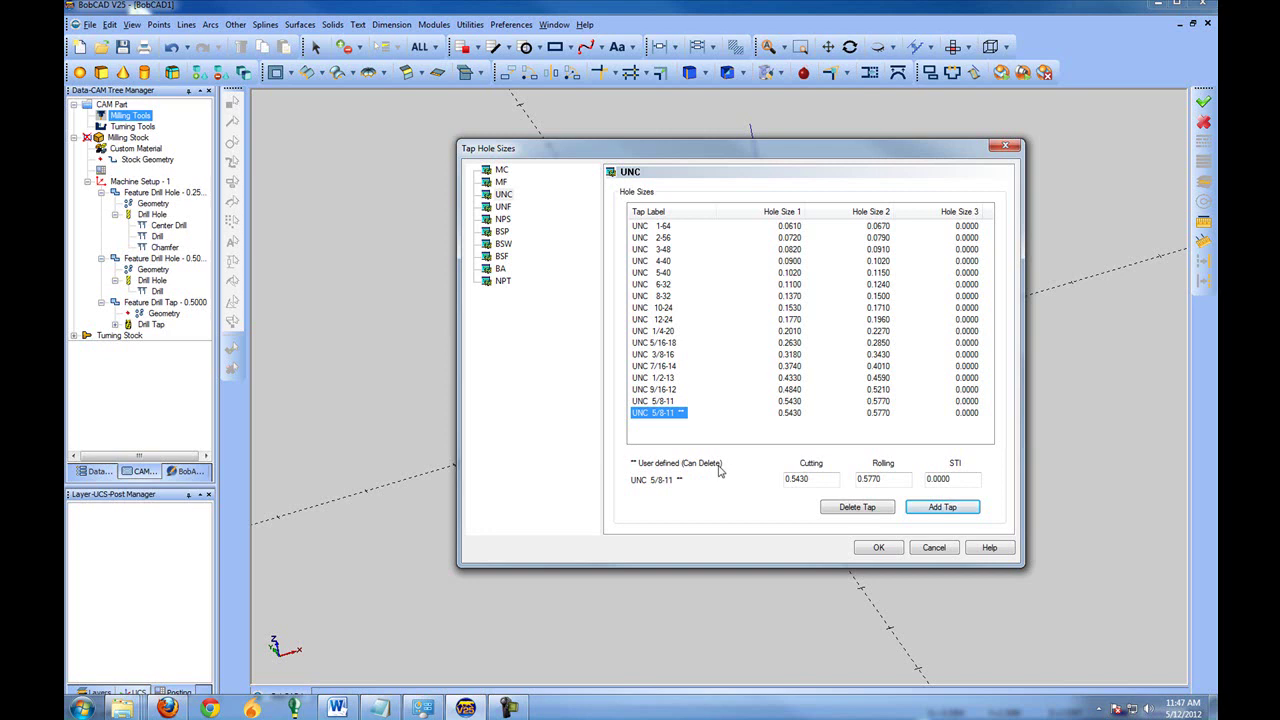
{"action": "key", "text": "Tab"}
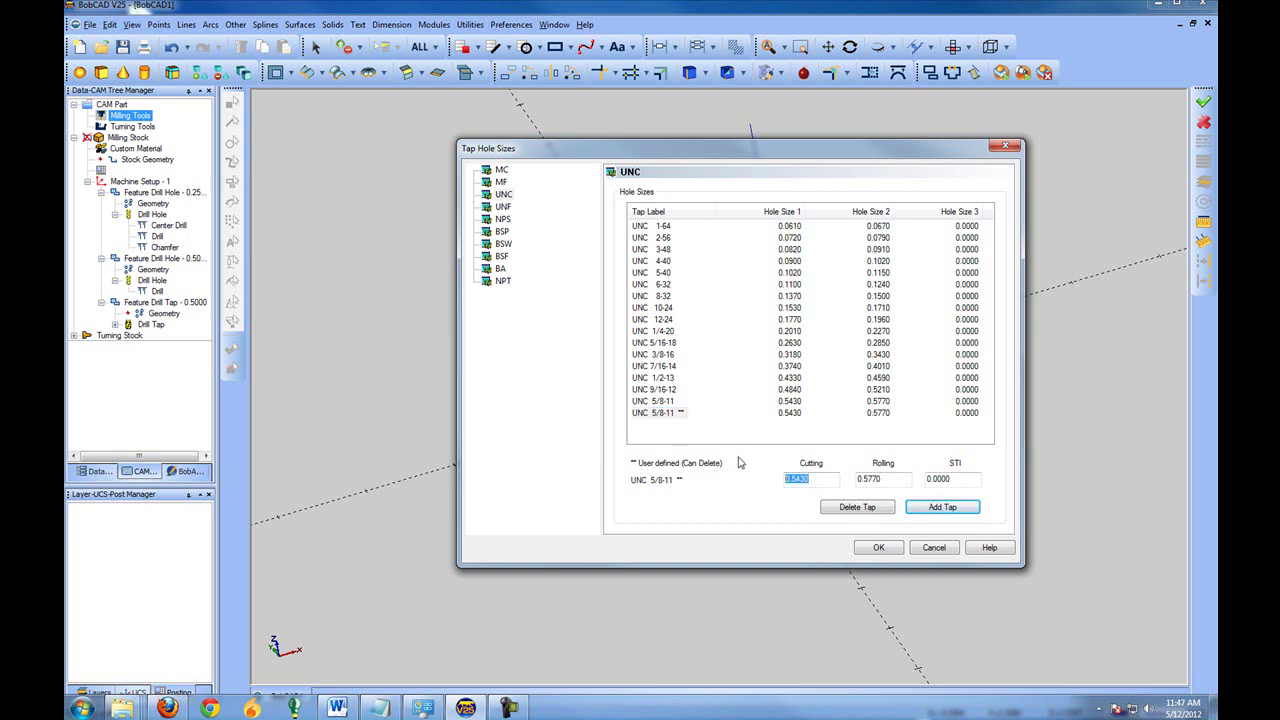
{"action": "left_click", "coordinate": [878, 547]}
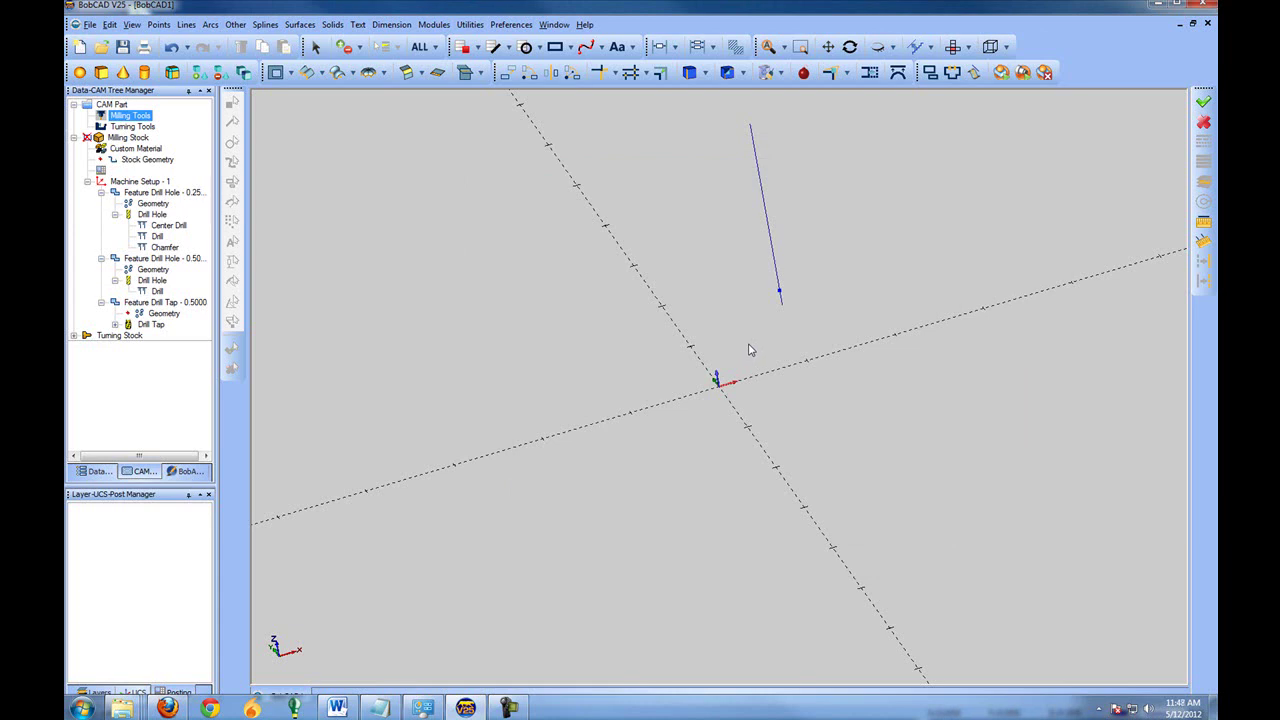